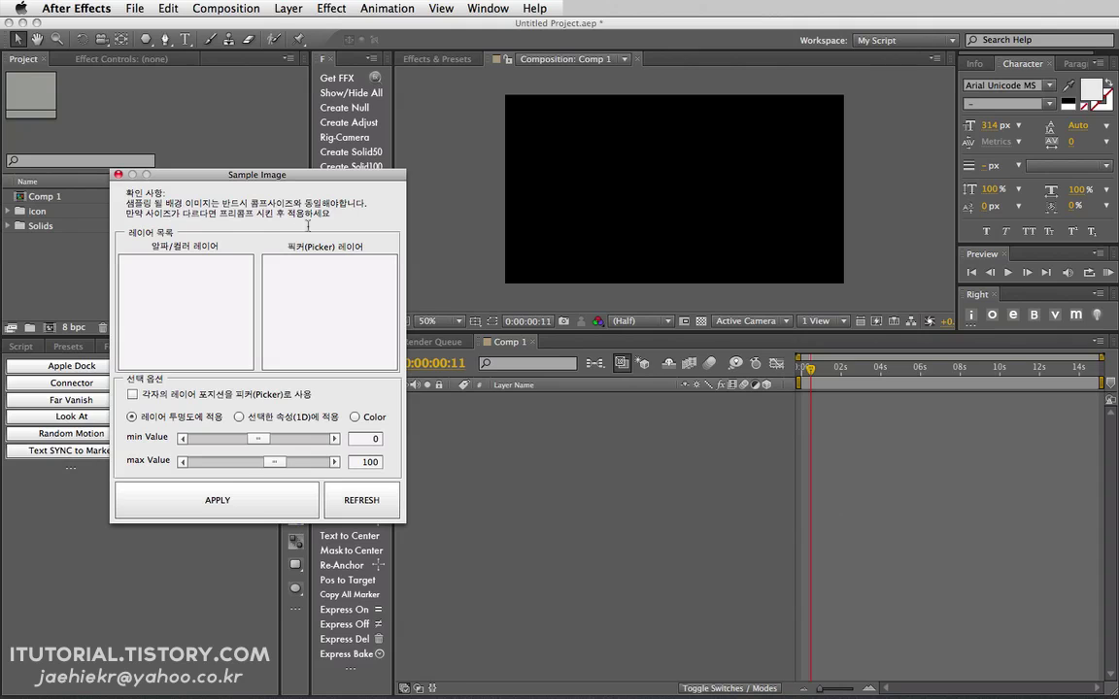
Step: Close the Sample Image script window
drag(288, 176, 279, 175)
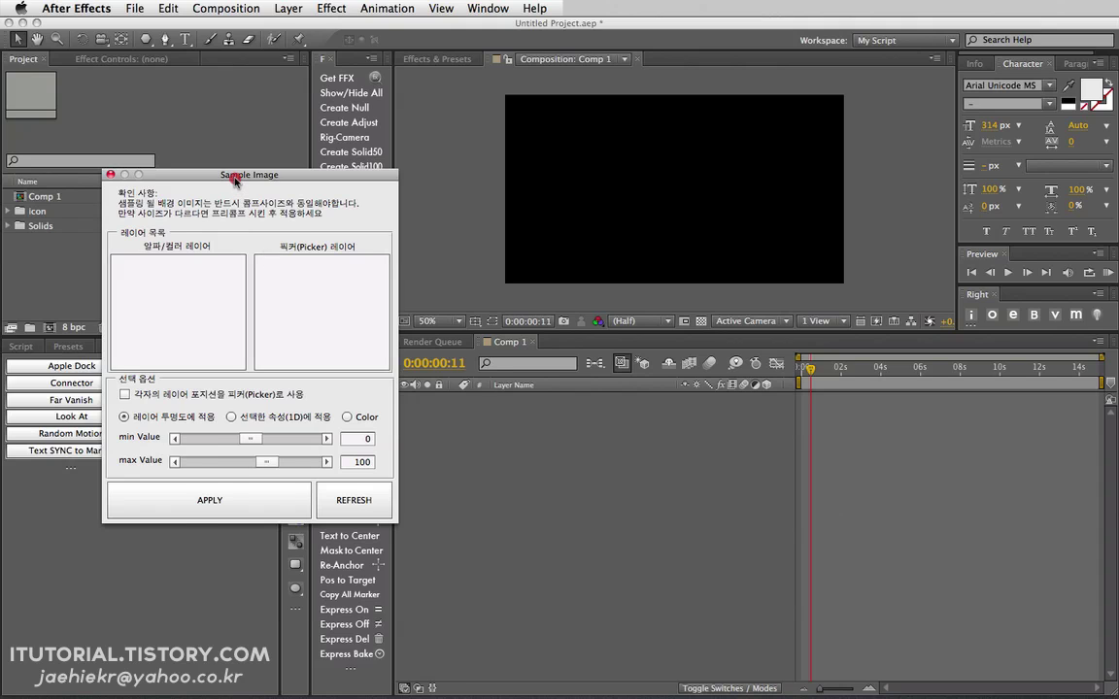
drag(234, 180, 228, 178)
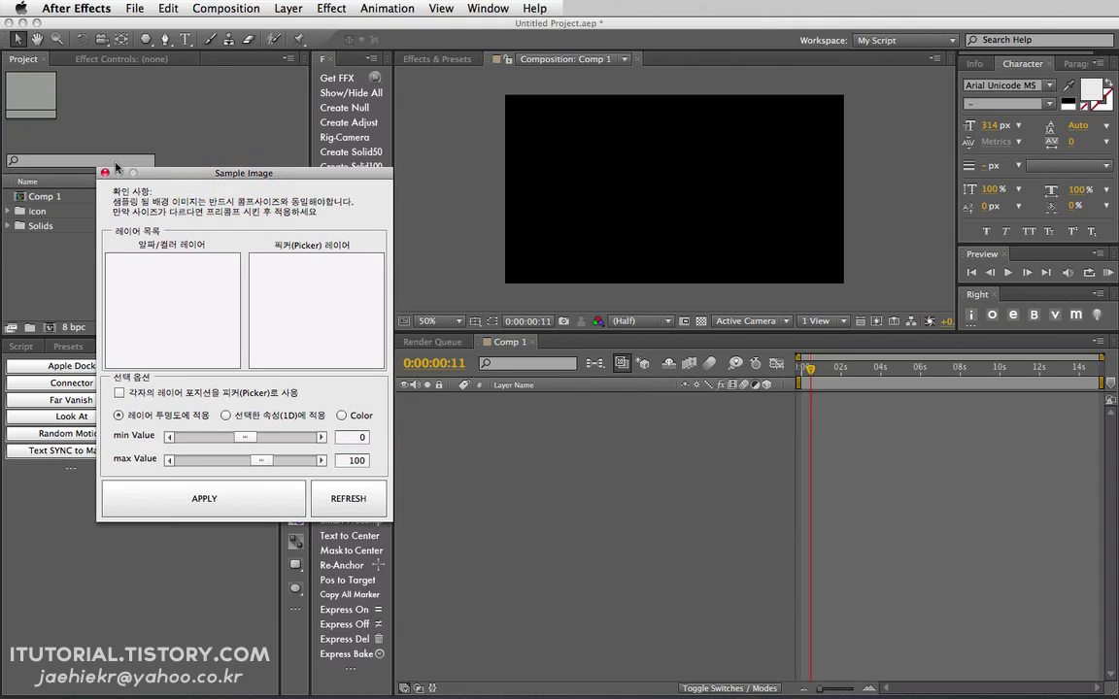
click(105, 174)
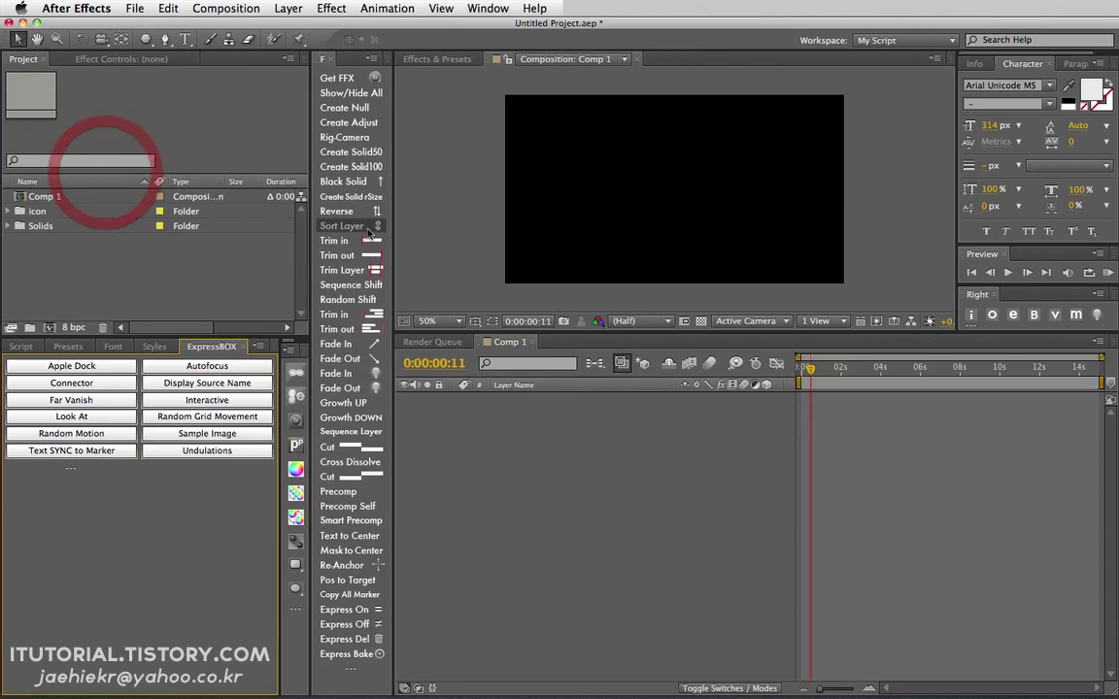
Step: Create a 100-pixel solid and place it below and to the right of the composition's centre
click(361, 167)
drag(681, 202, 777, 236)
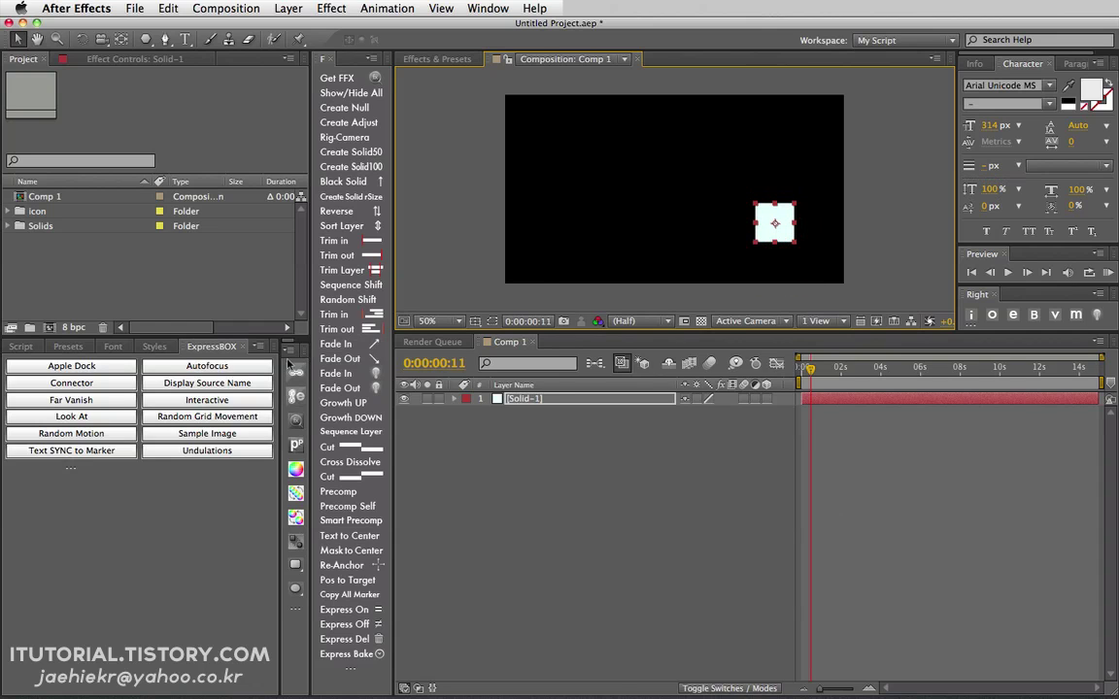
Step: Create a "Write Text" text layer and set its font size to 128 px
click(113, 346)
click(59, 363)
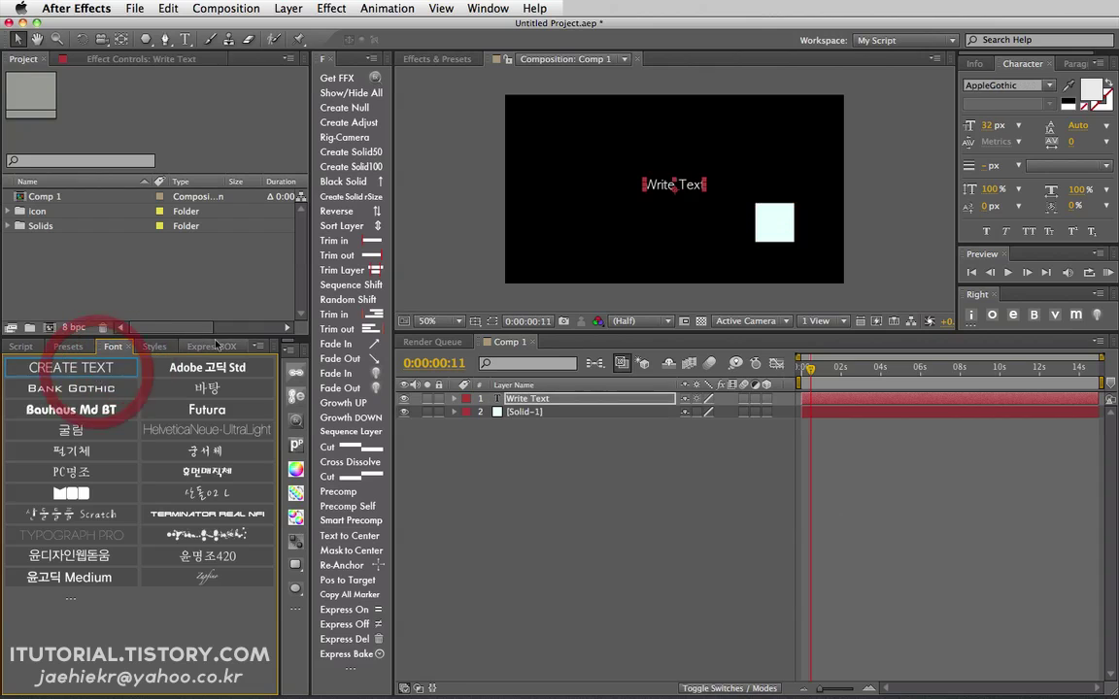
click(211, 347)
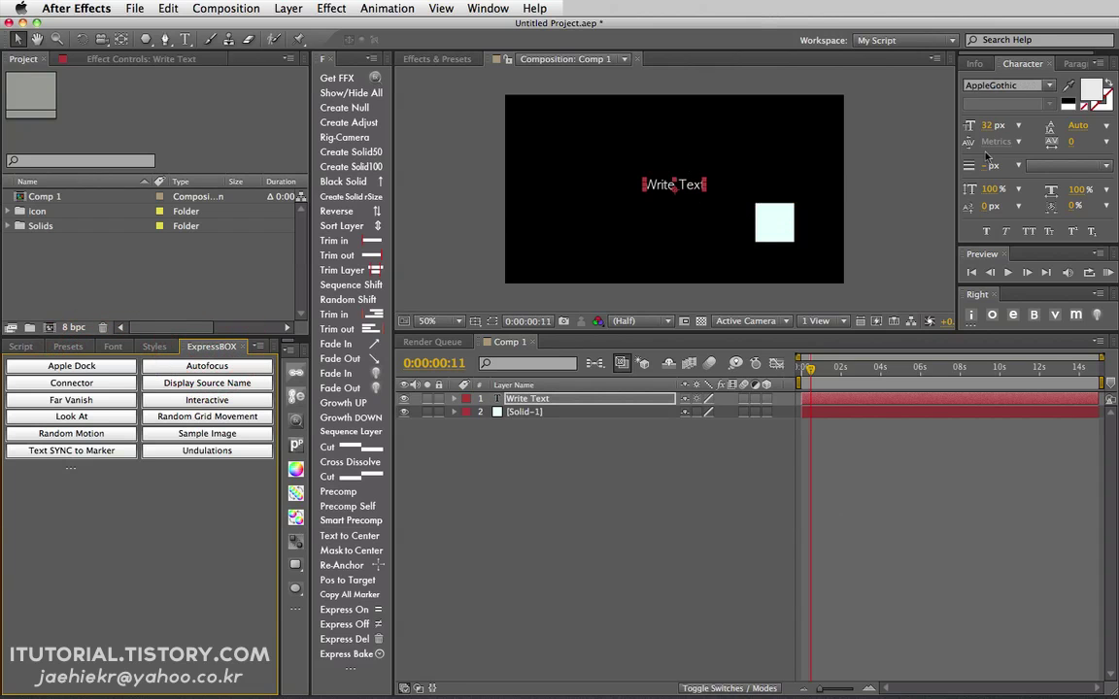
drag(990, 130, 953, 110)
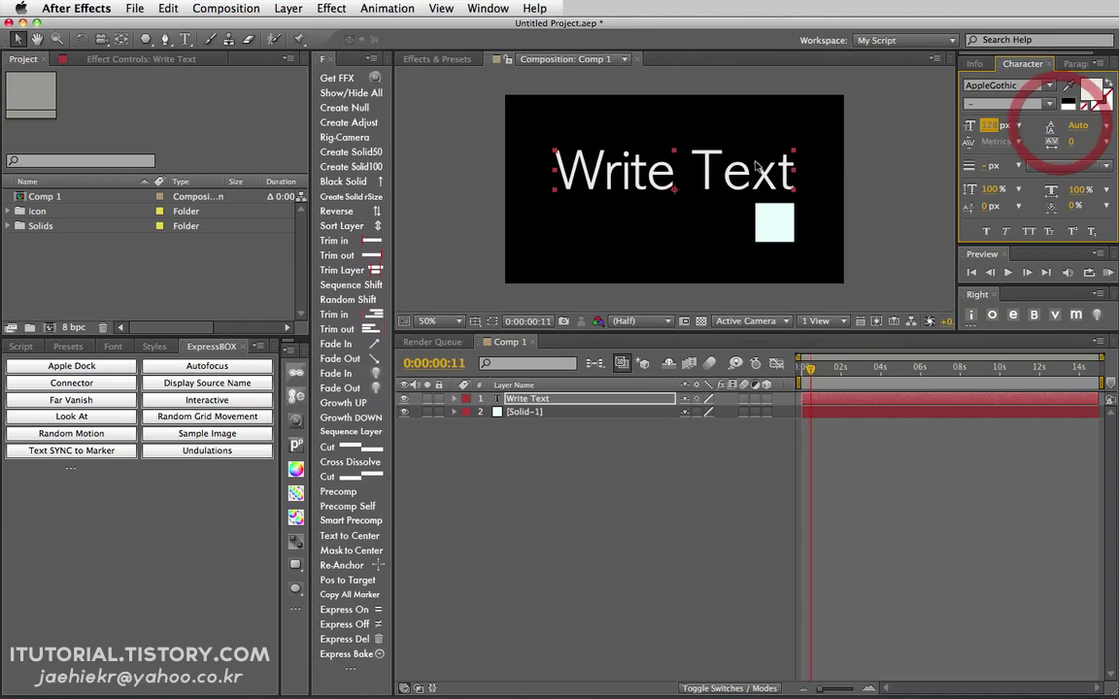
Step: Lower the text to the composition's centre and stack the solid's layer above it, with the solid just past the end of the text
drag(738, 173, 738, 194)
drag(772, 233, 798, 204)
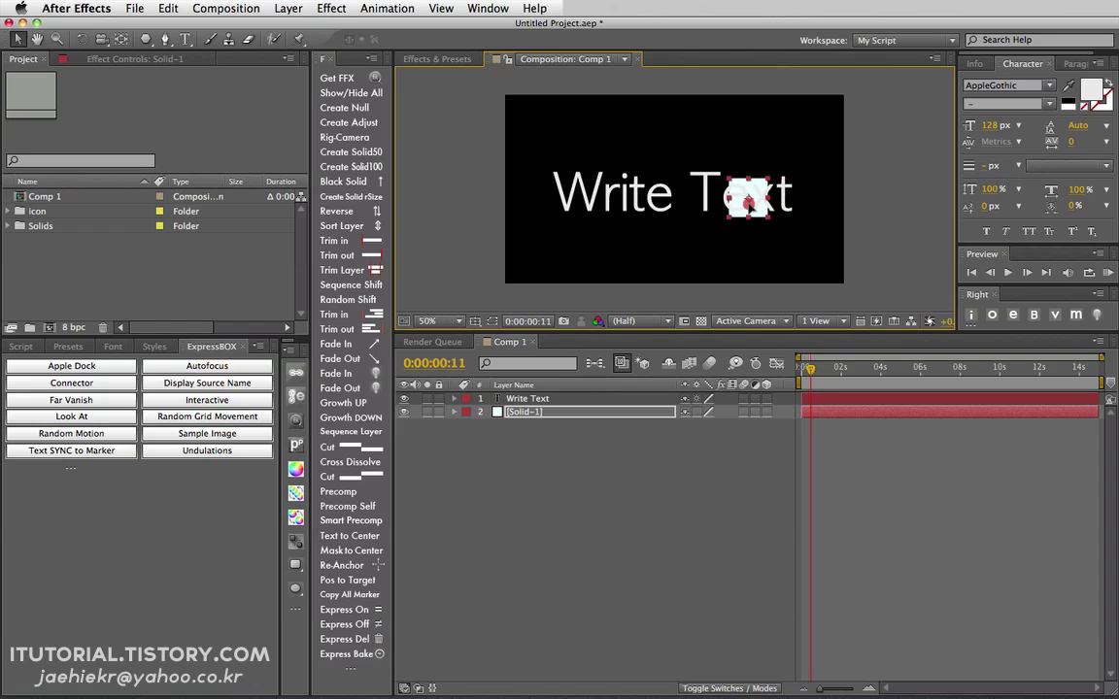
drag(748, 201, 690, 198)
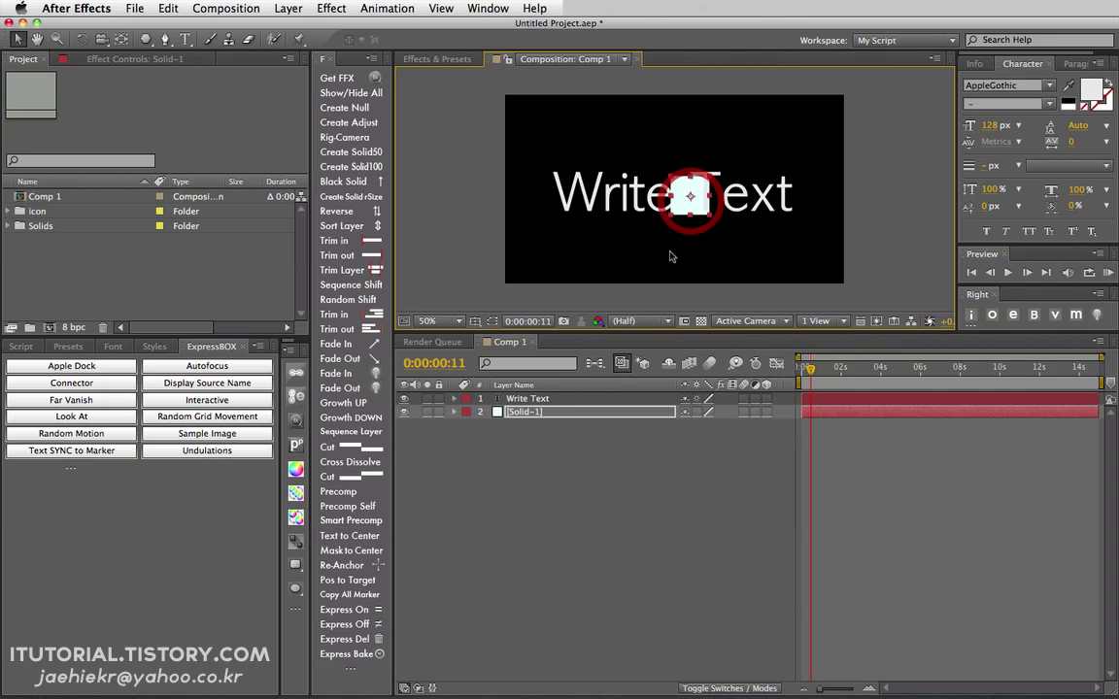
drag(537, 411, 476, 393)
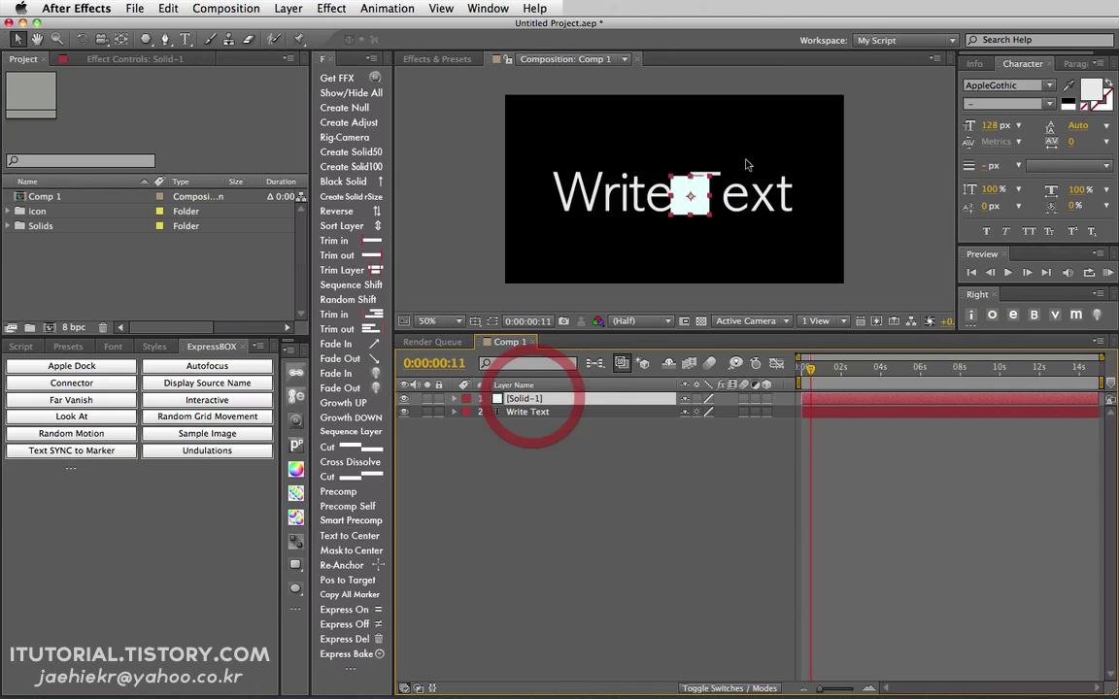
drag(692, 195, 815, 179)
Step: Open the Sample Image script from ExpressBOX and keep its window clear of the composition view
click(210, 346)
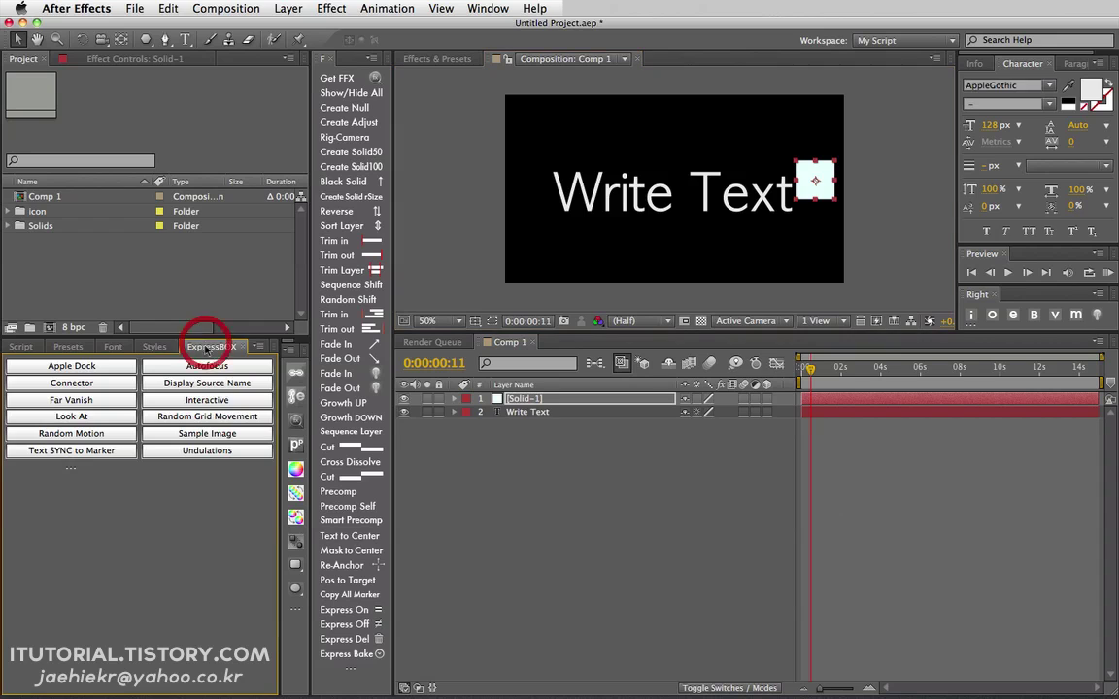
click(207, 433)
drag(575, 181, 265, 169)
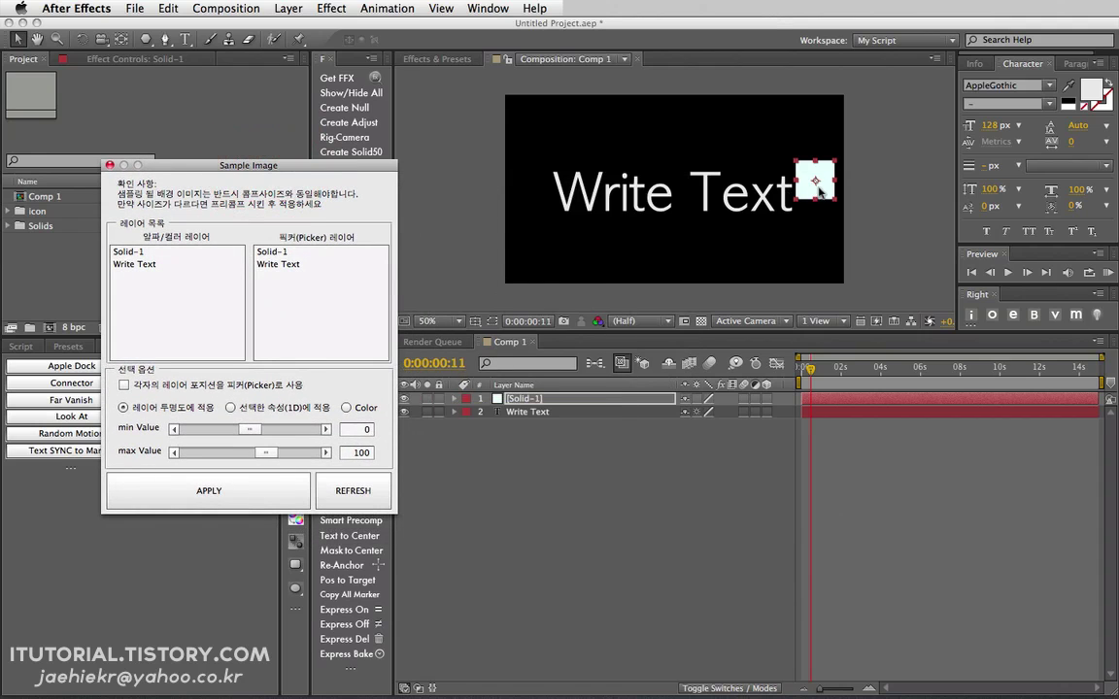
Step: Apply Sample Image to the solid's opacity with Write Text as the alpha layer, using each layer's own position as the picker
drag(820, 191, 821, 174)
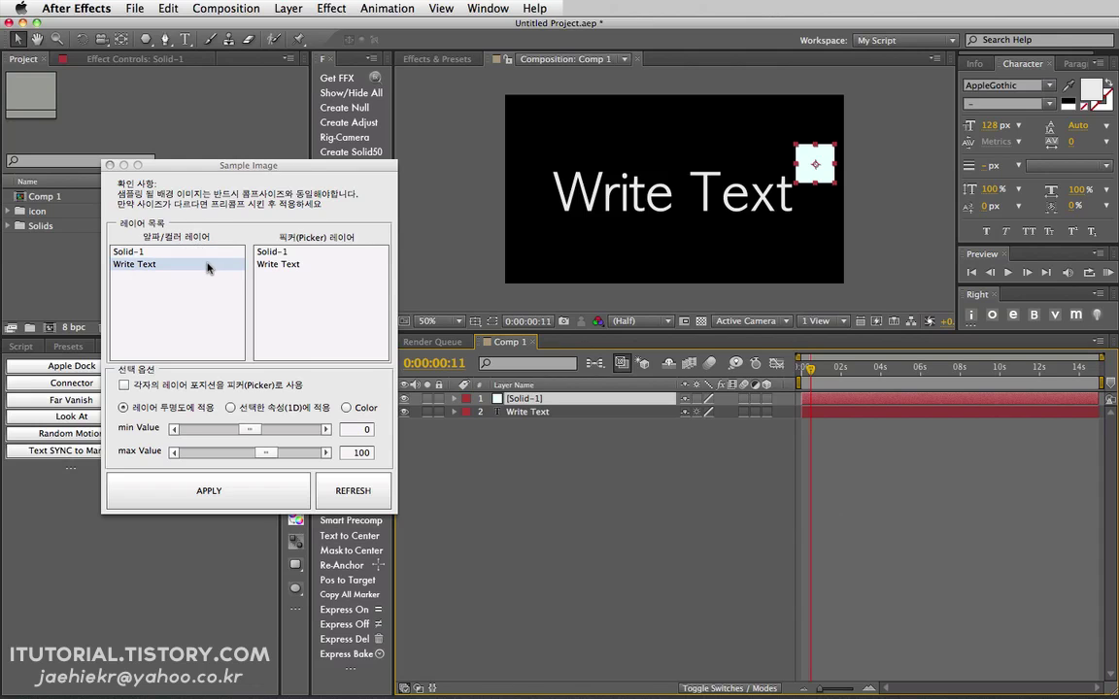
click(150, 268)
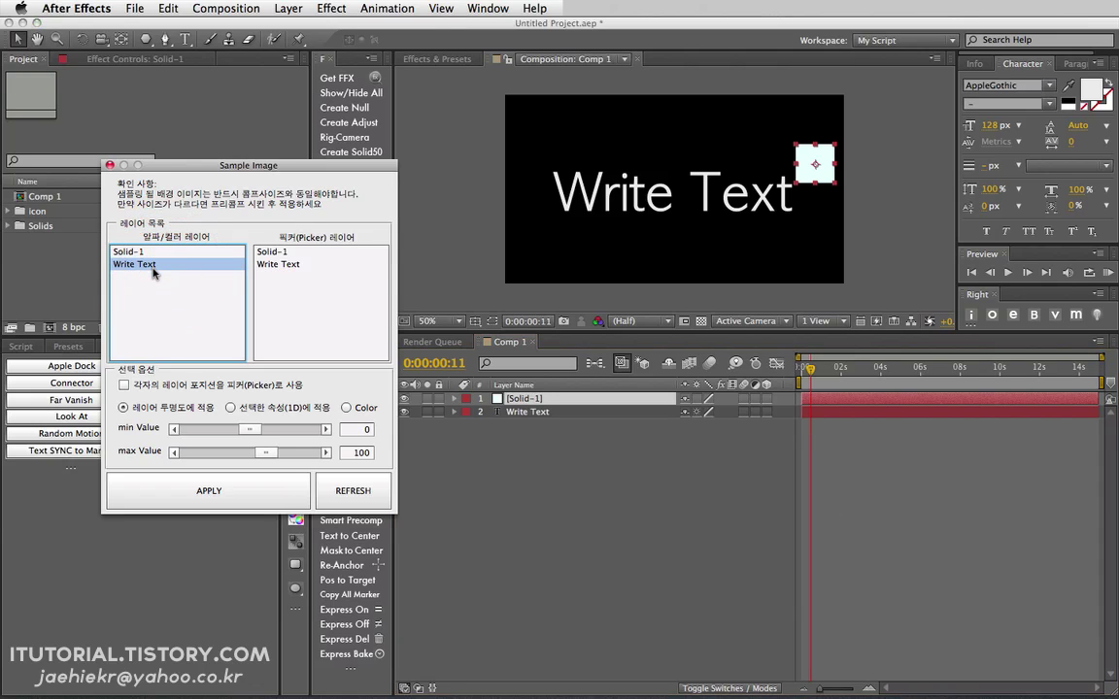
click(311, 228)
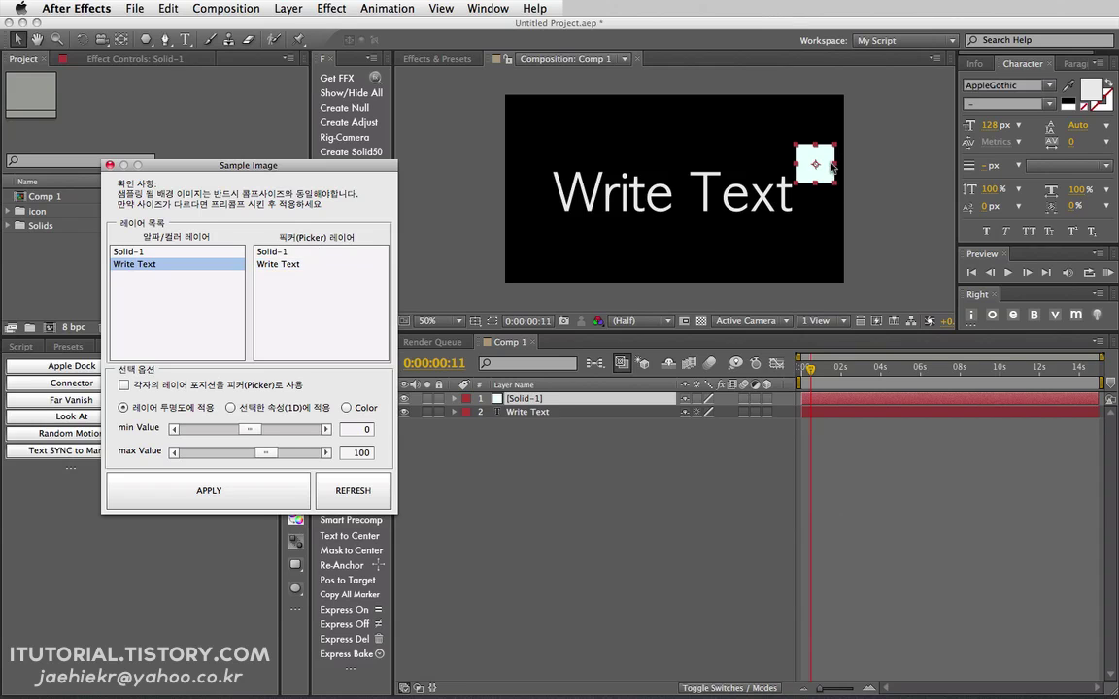
drag(814, 167, 791, 144)
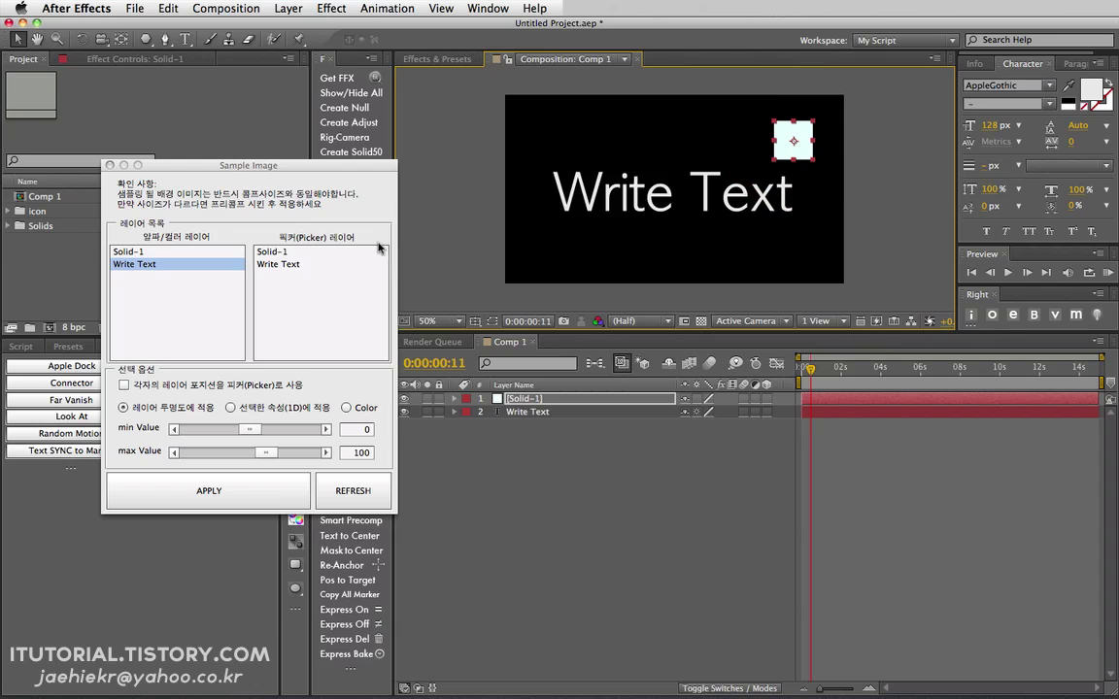
click(277, 252)
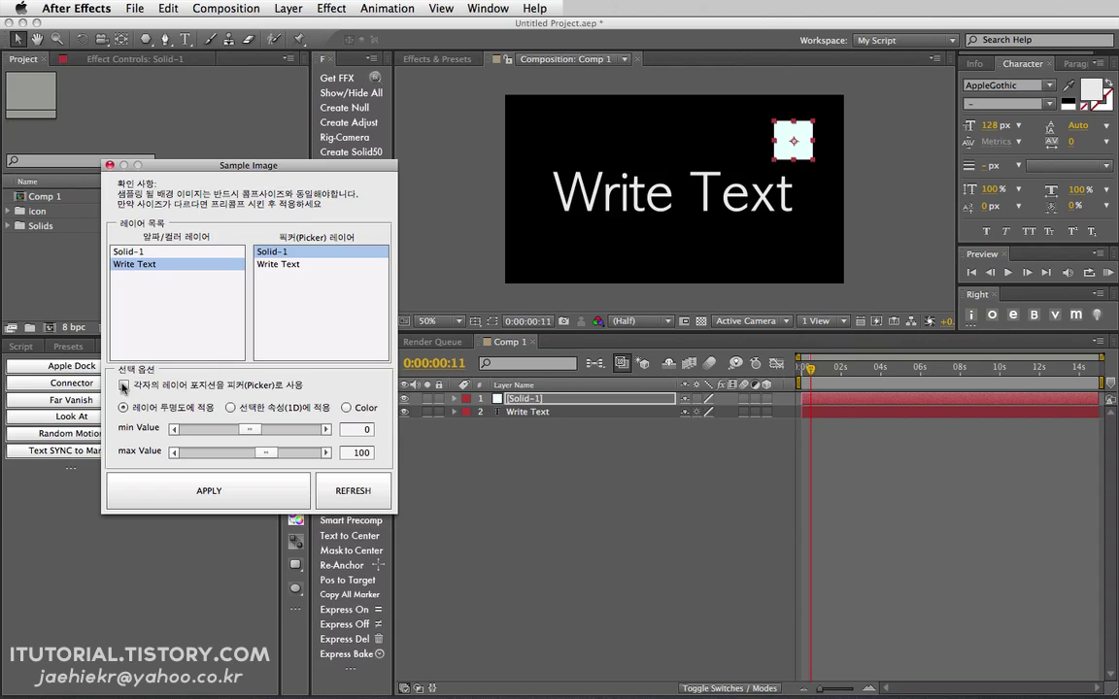
click(123, 385)
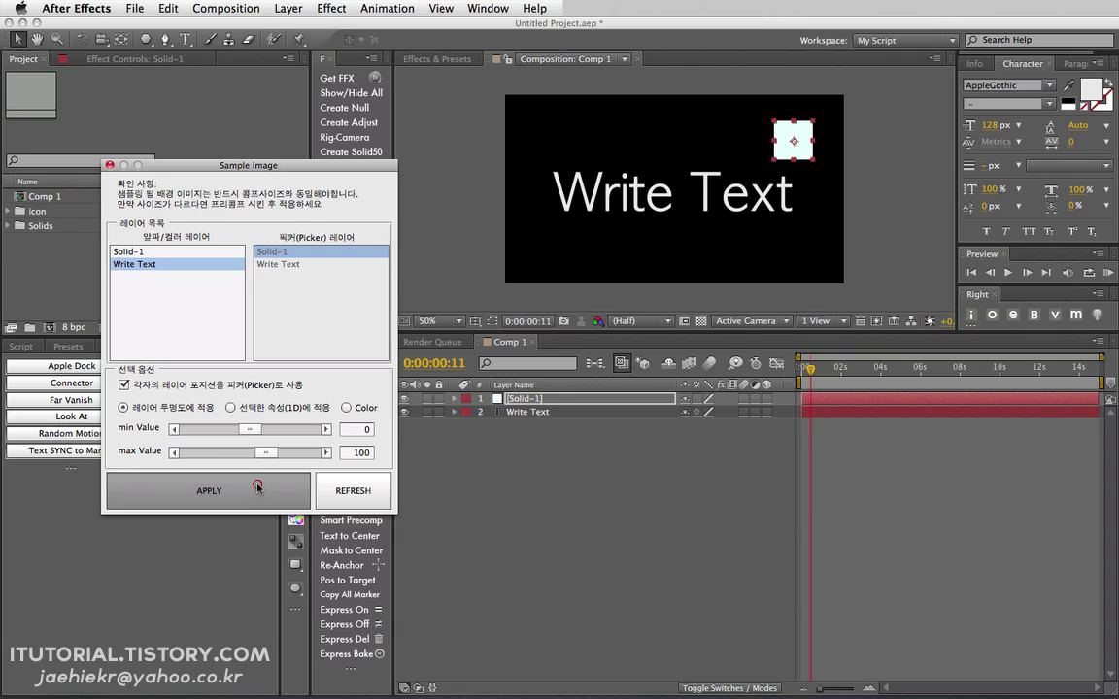
Step: Test the sampled opacity by moving the solid over the final letters and then below the word Text
drag(804, 139, 797, 190)
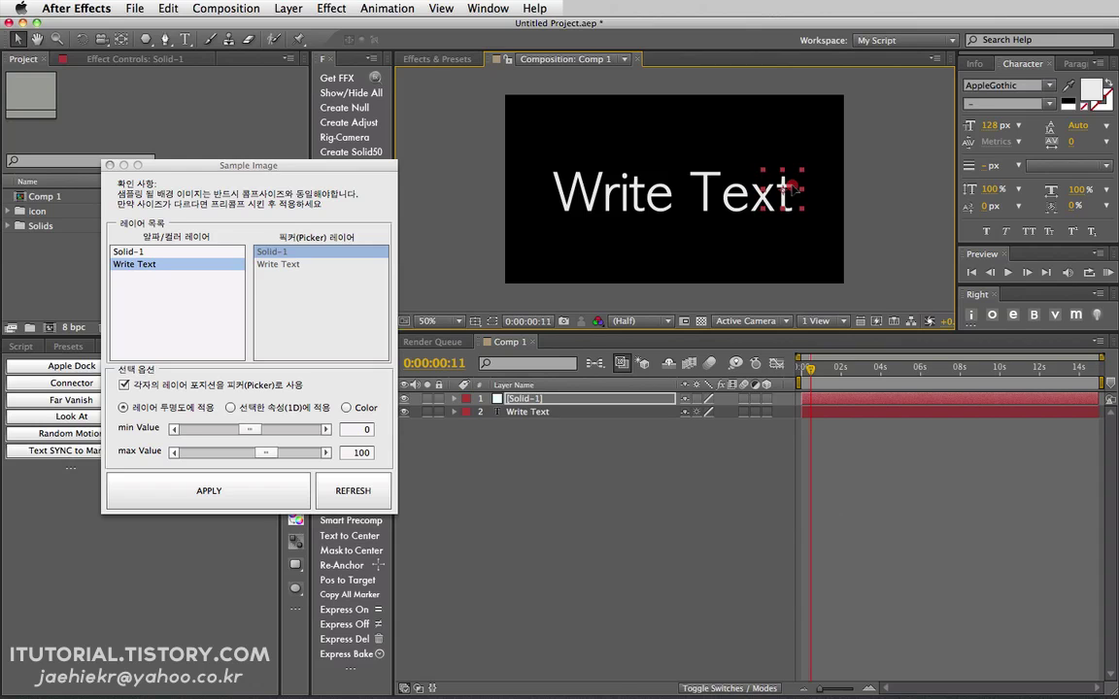
drag(790, 188, 765, 253)
scroll(713, 185, up, 1)
Step: Apply Fast Blur to the Write Text layer with Blurriness set to 21
click(478, 412)
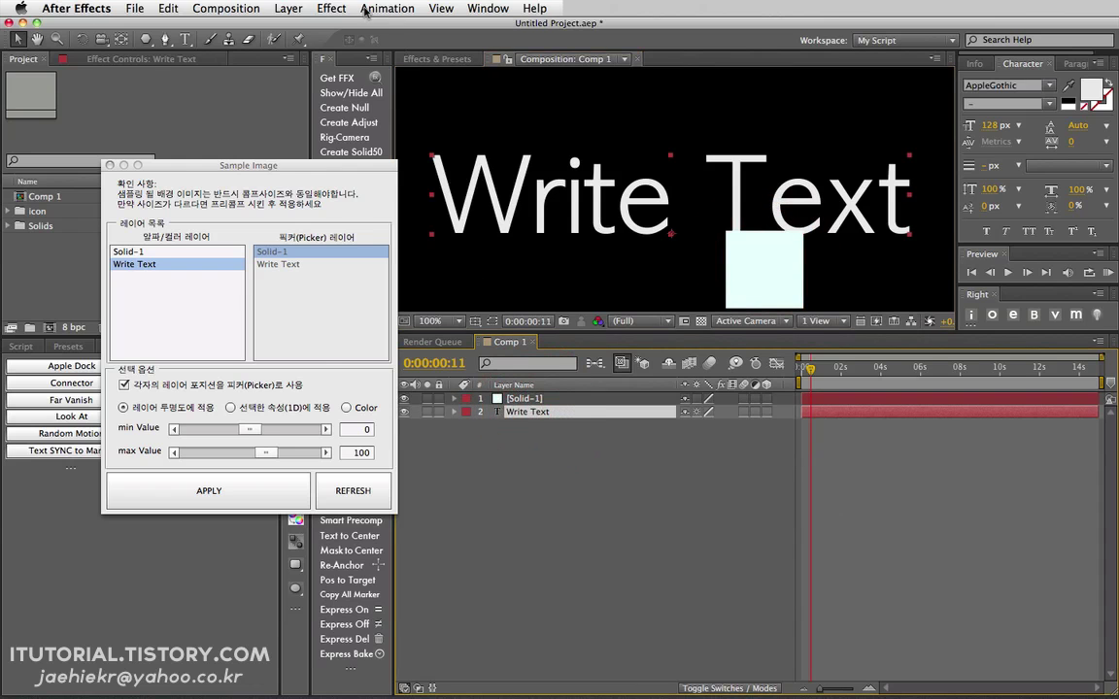
click(331, 8)
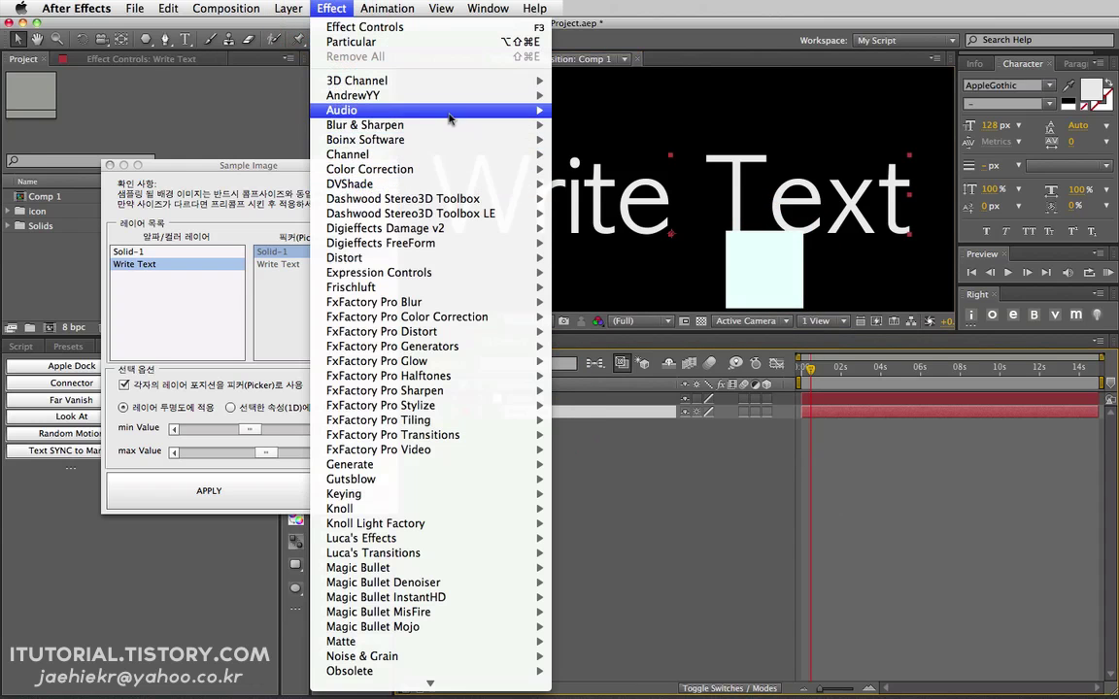
mouse_move(451, 130)
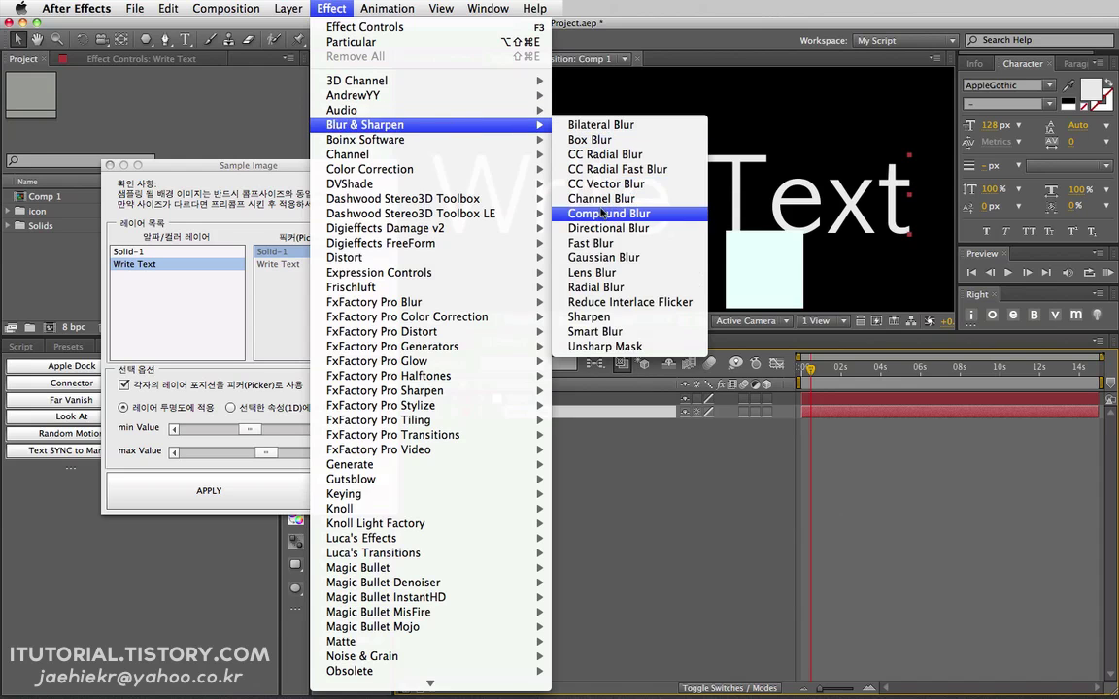
click(589, 243)
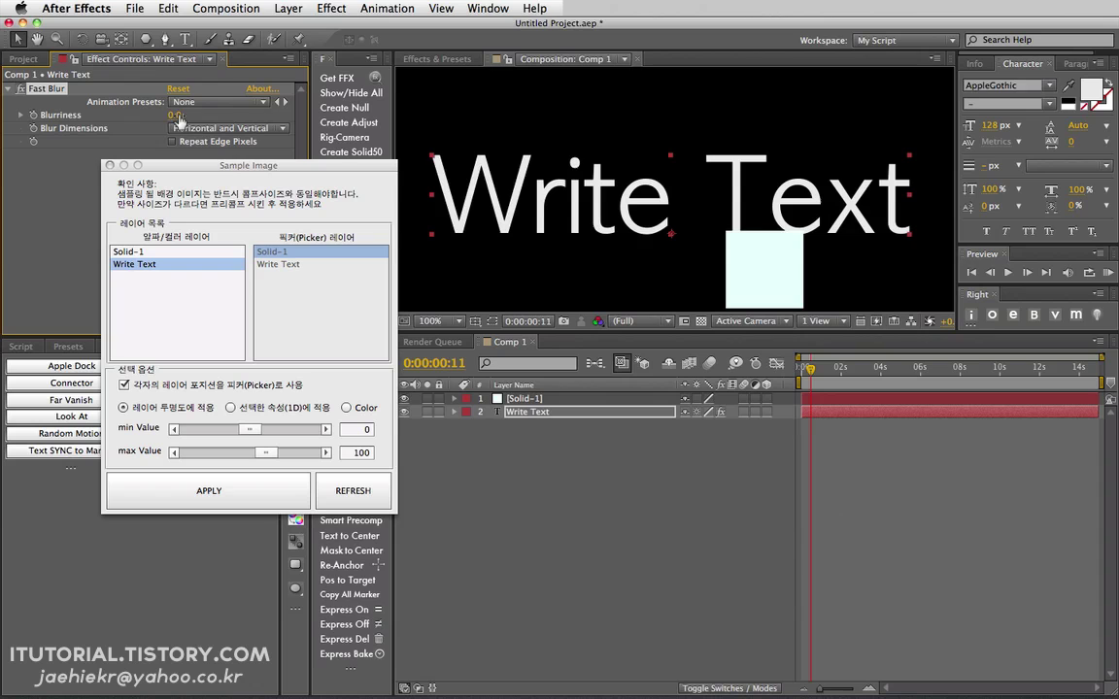
drag(178, 118, 194, 115)
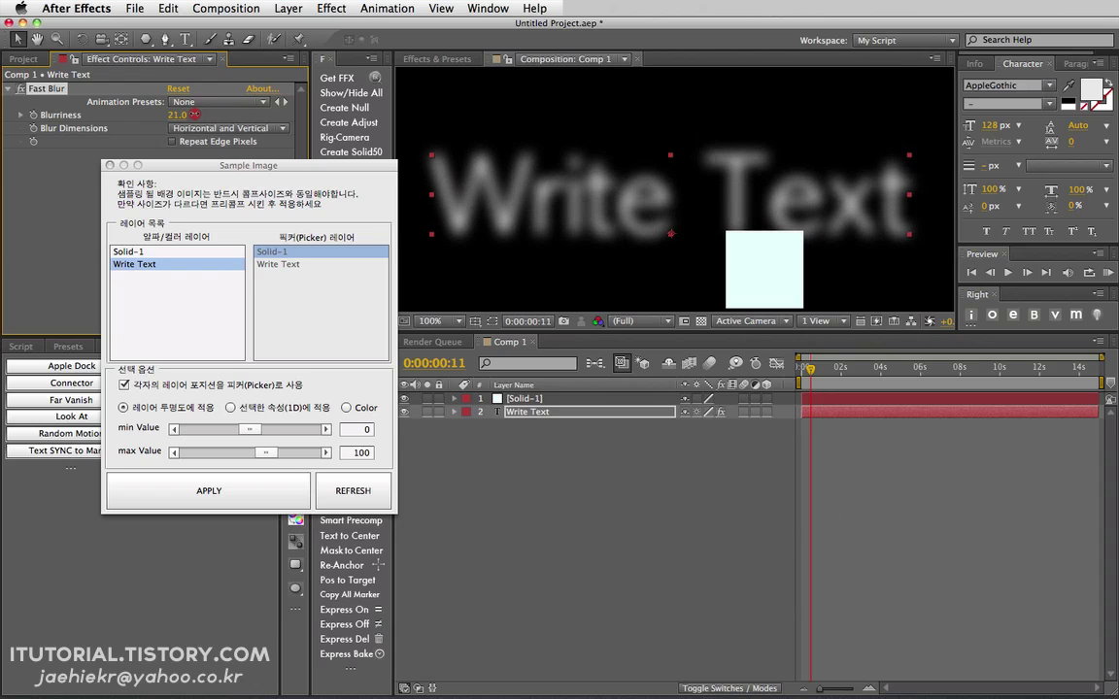
Step: Move the solid slightly up toward the blurred text and reveal the full code of Solid-1's Opacity expression
mouse_move(748, 276)
mouse_down()
mouse_move(707, 215)
mouse_move(745, 262)
mouse_up()
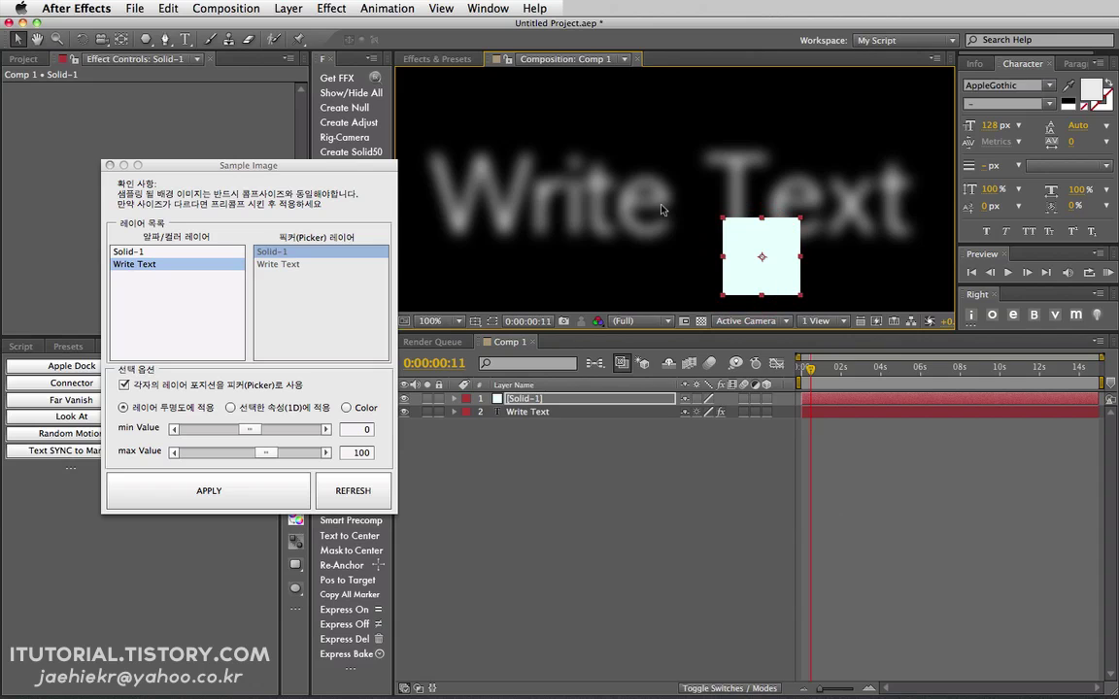
click(525, 412)
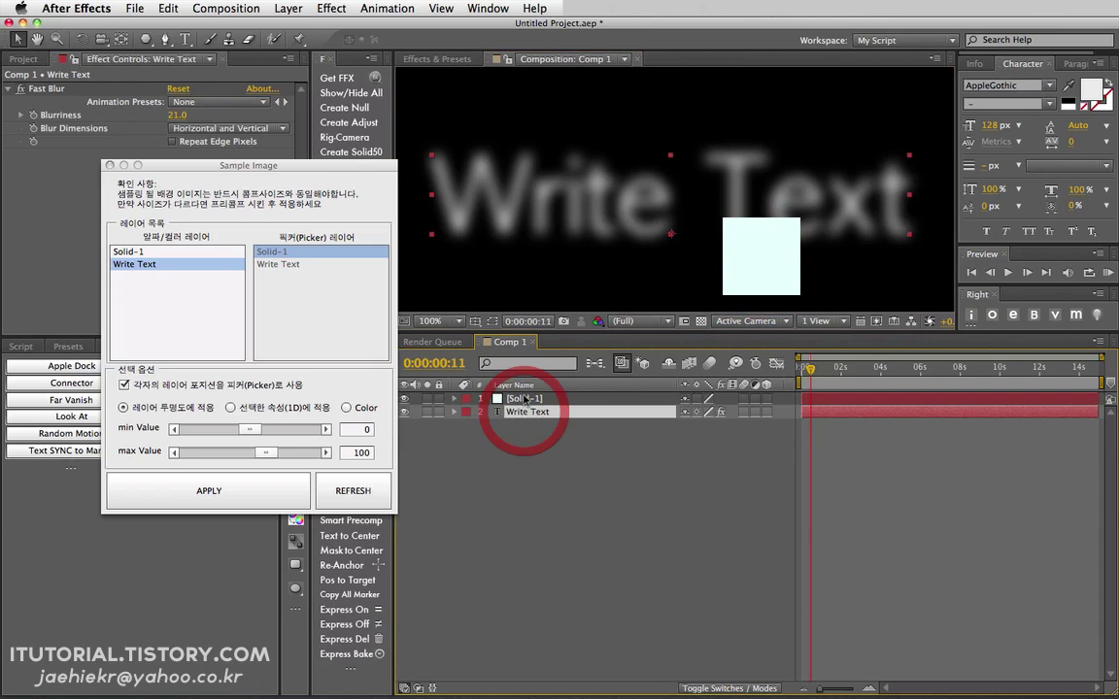
click(524, 398)
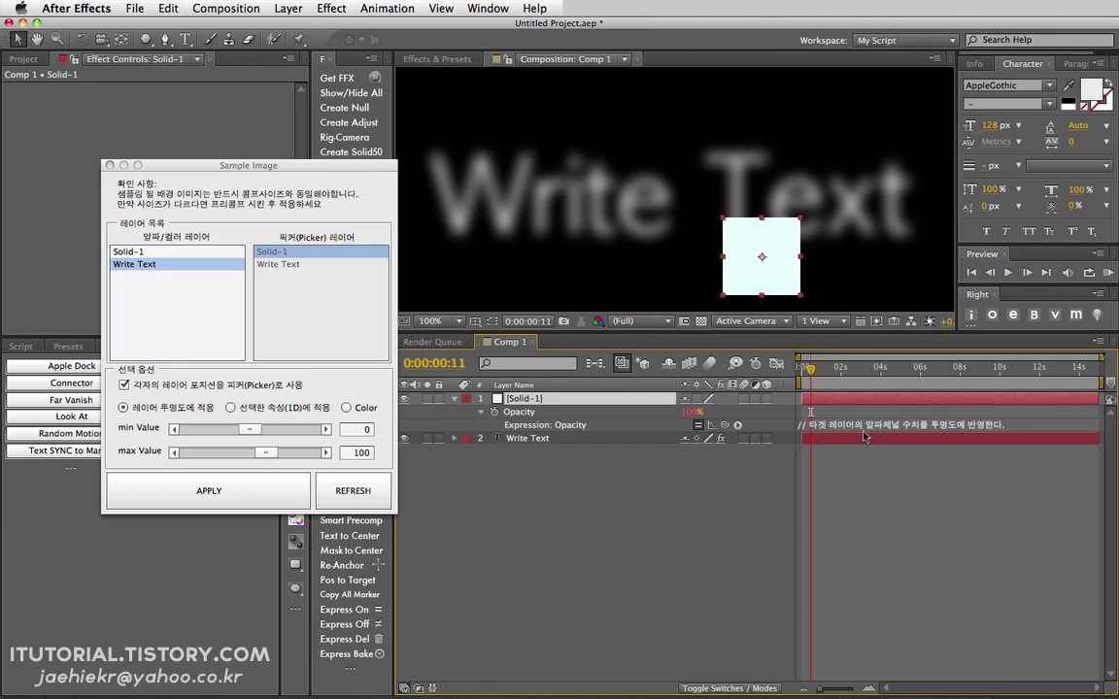
drag(862, 430, 861, 495)
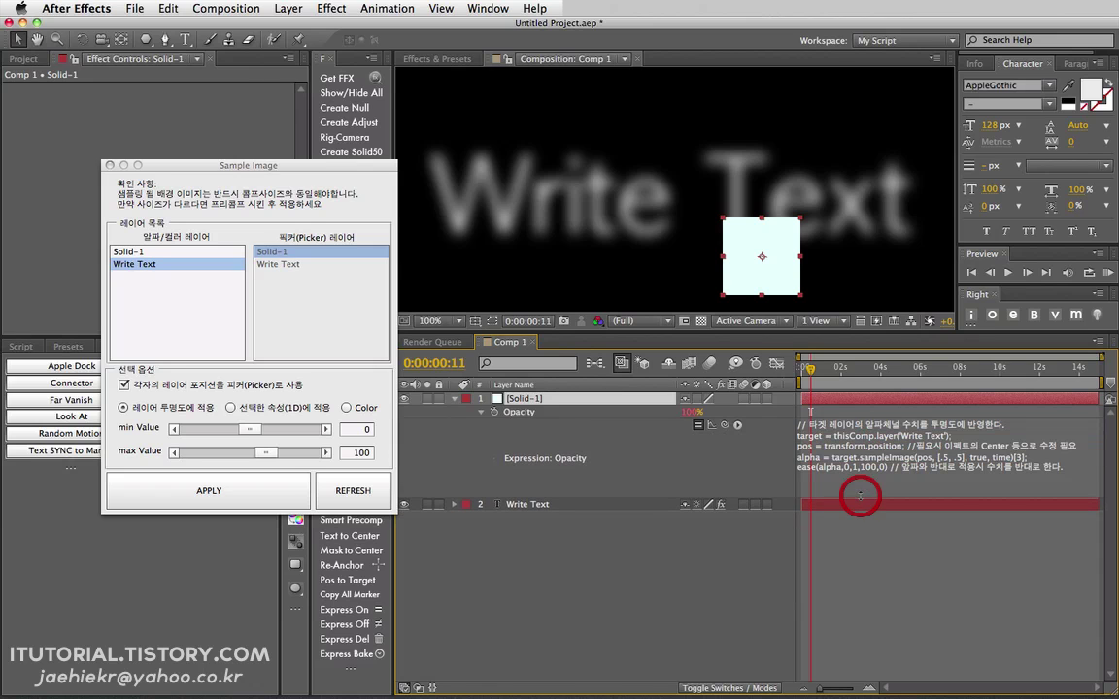
click(871, 452)
click(670, 417)
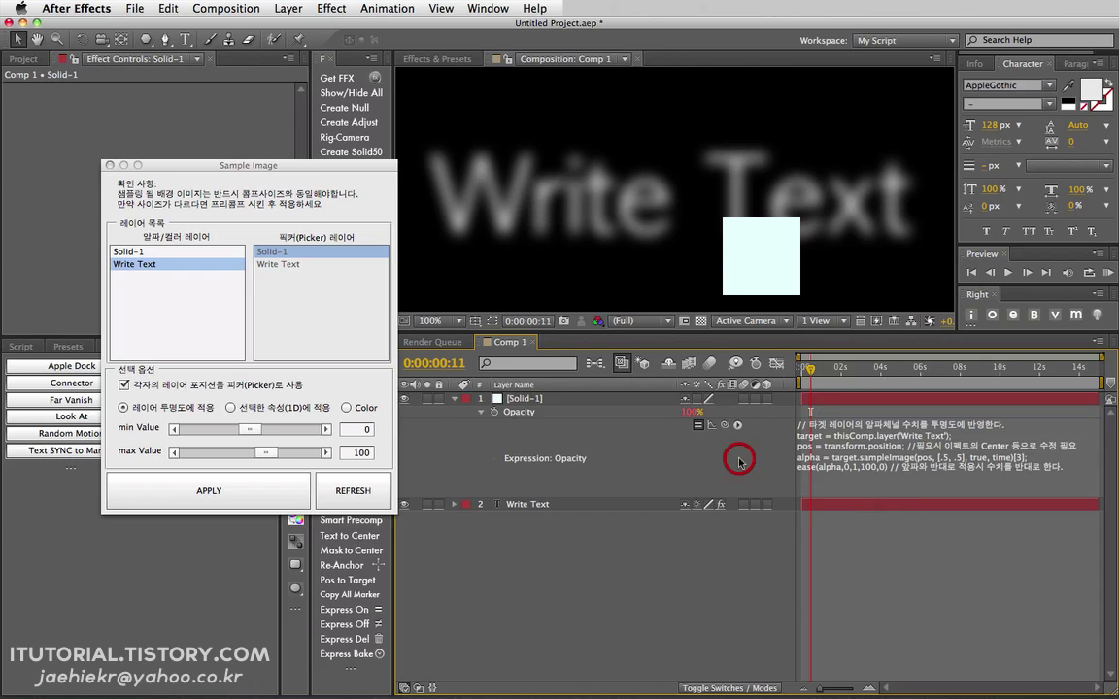
Step: Move the solid left along the blurred text to test how its opacity reacts
click(772, 277)
drag(770, 277, 720, 274)
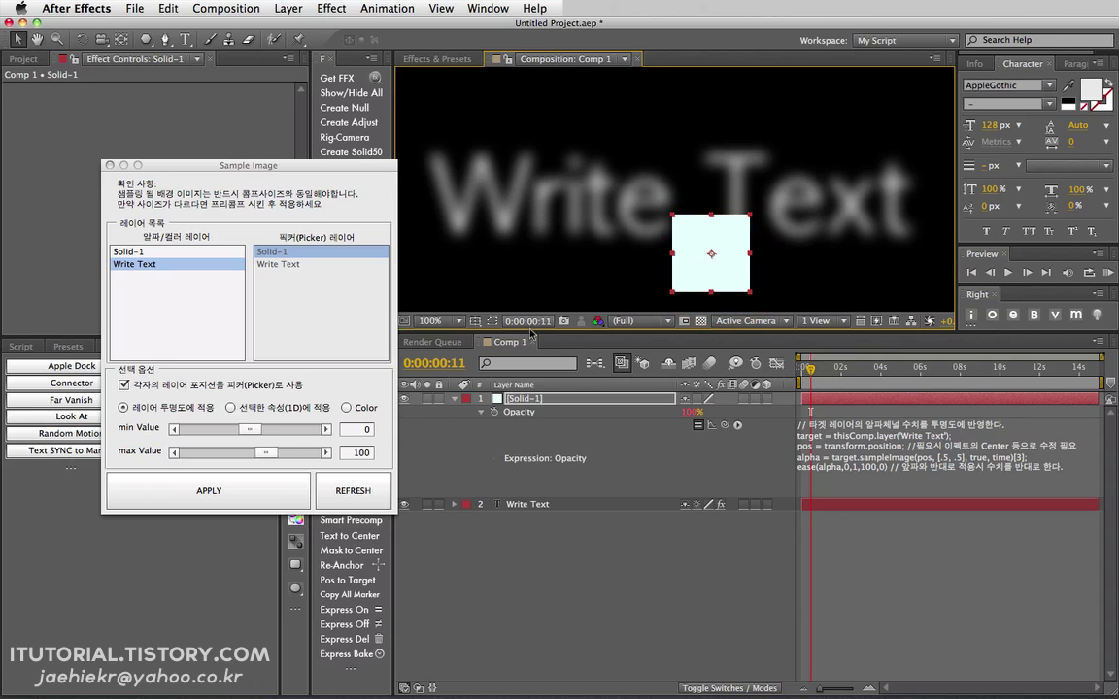
Step: Remove the Fast Blur effect from the Write Text layer
click(557, 504)
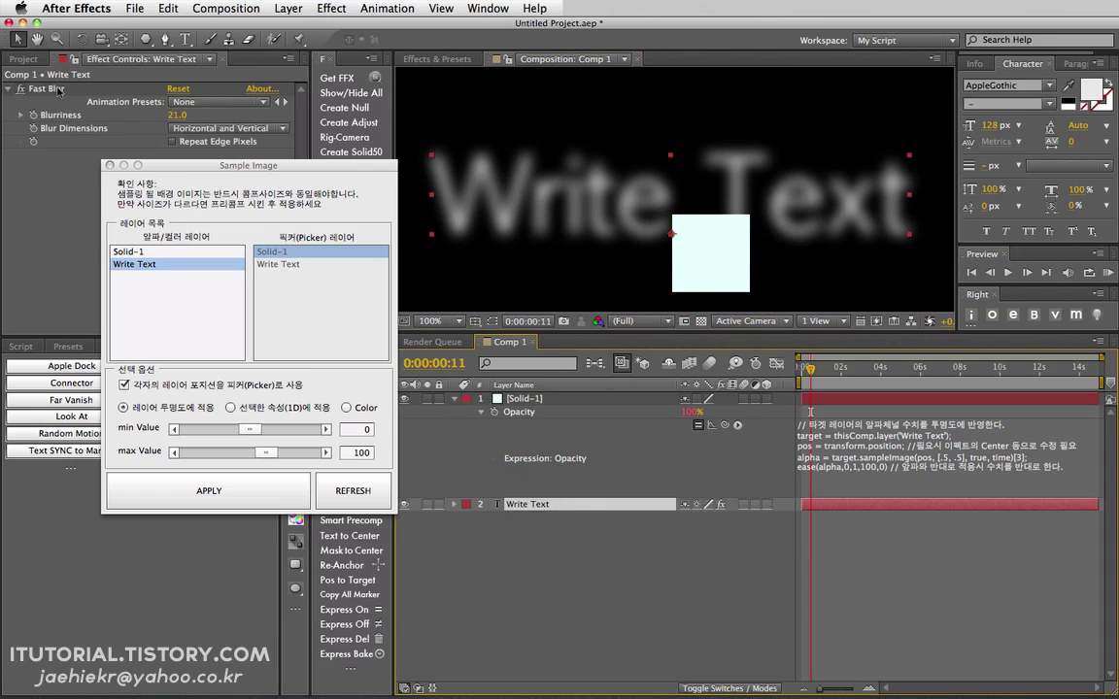
click(59, 91)
key(Delete)
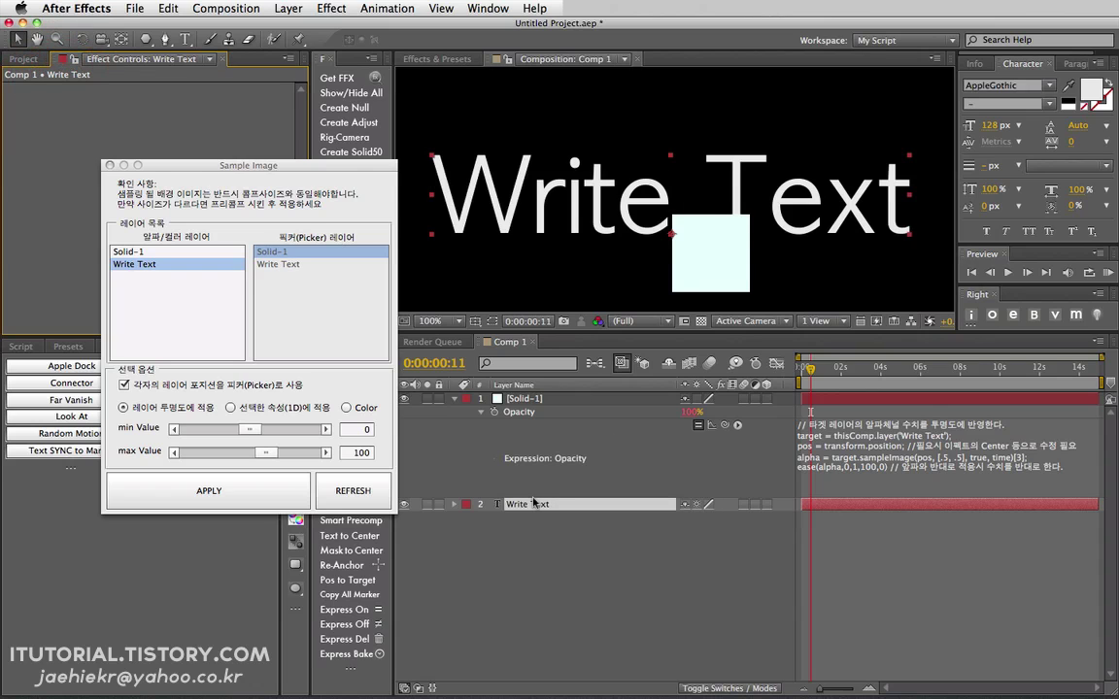
click(527, 504)
Step: Move Solid-1 off the text to below the word Write and delete its layer
drag(701, 250, 580, 271)
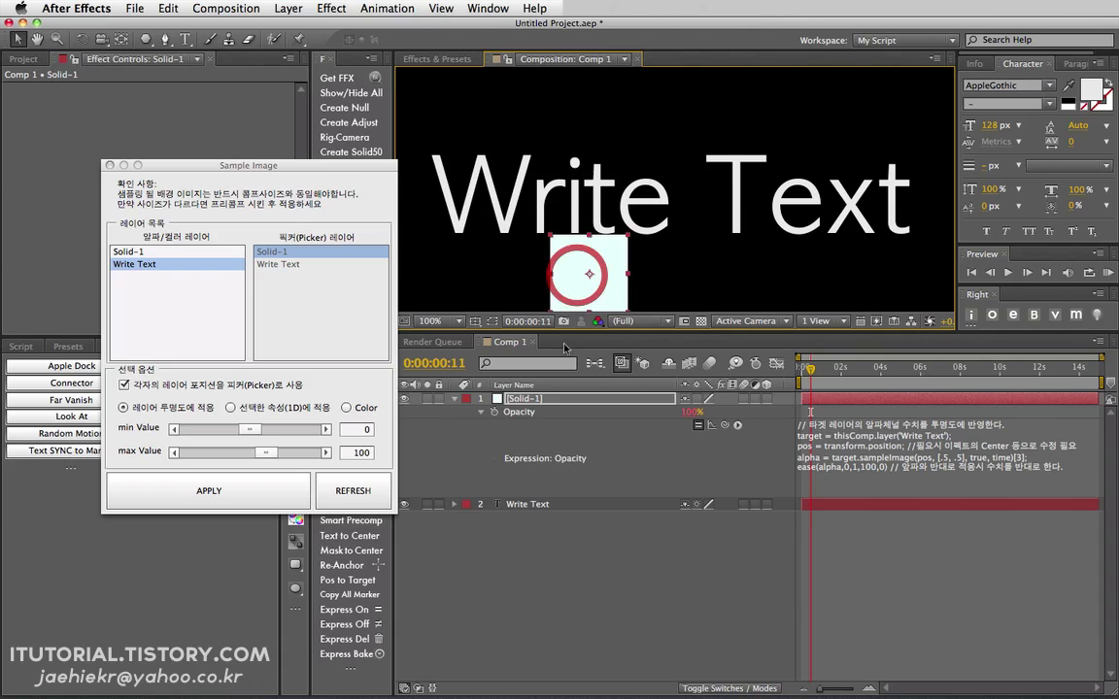
drag(370, 171, 340, 228)
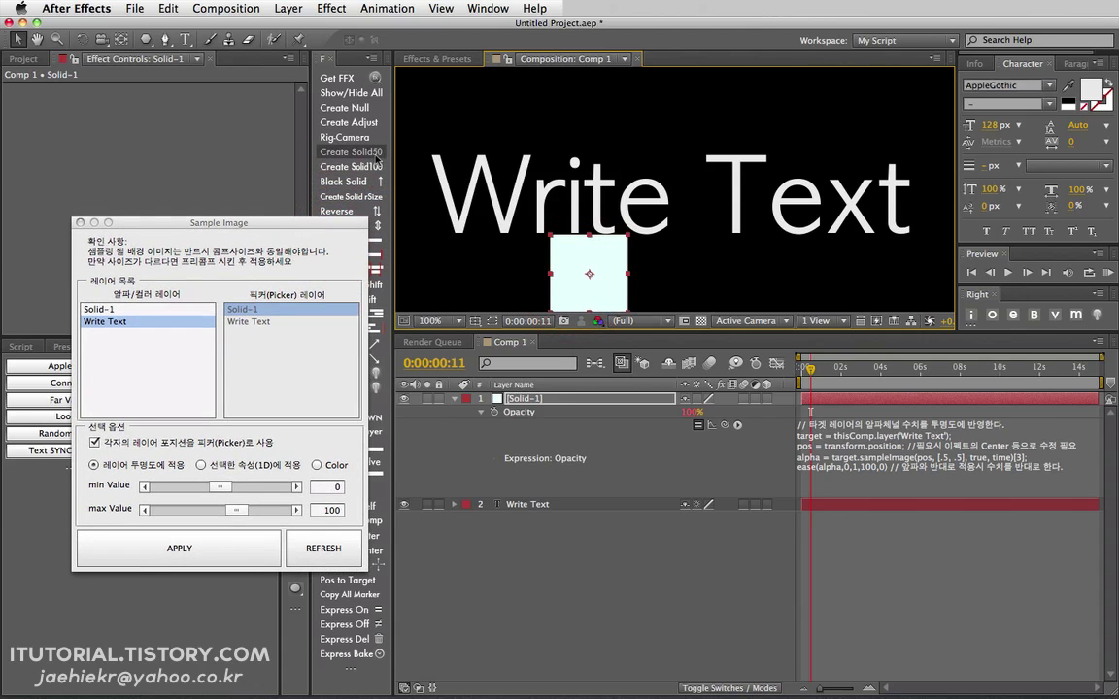
click(467, 398)
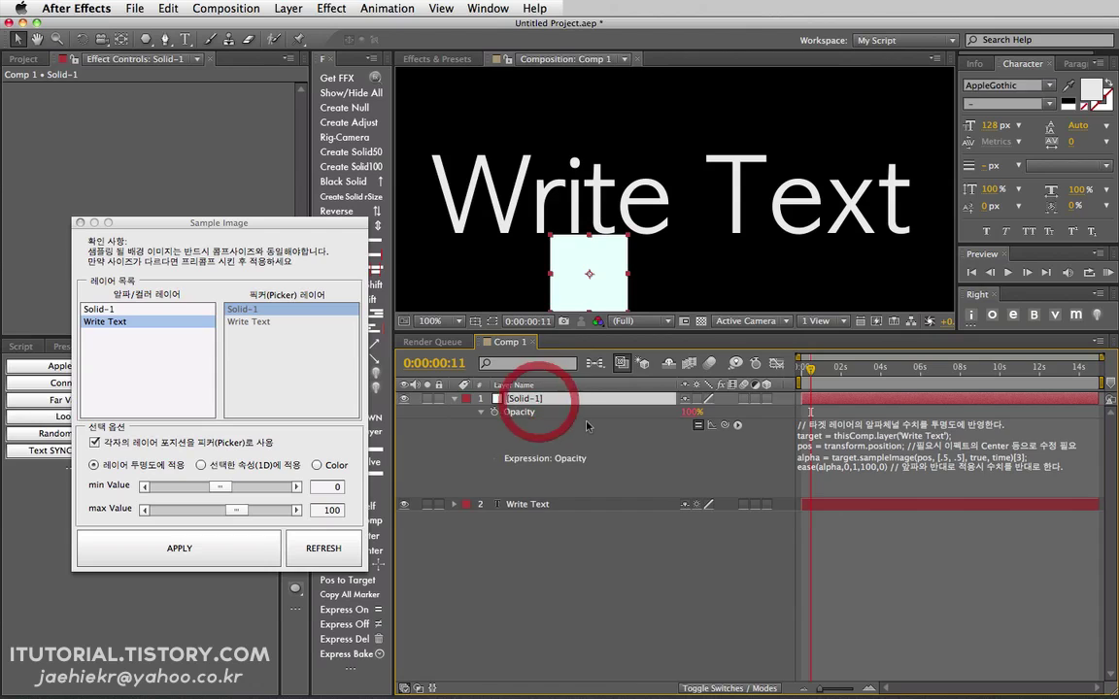
key(Delete)
Step: Create four small solids with the Create Solid50 script
click(352, 153)
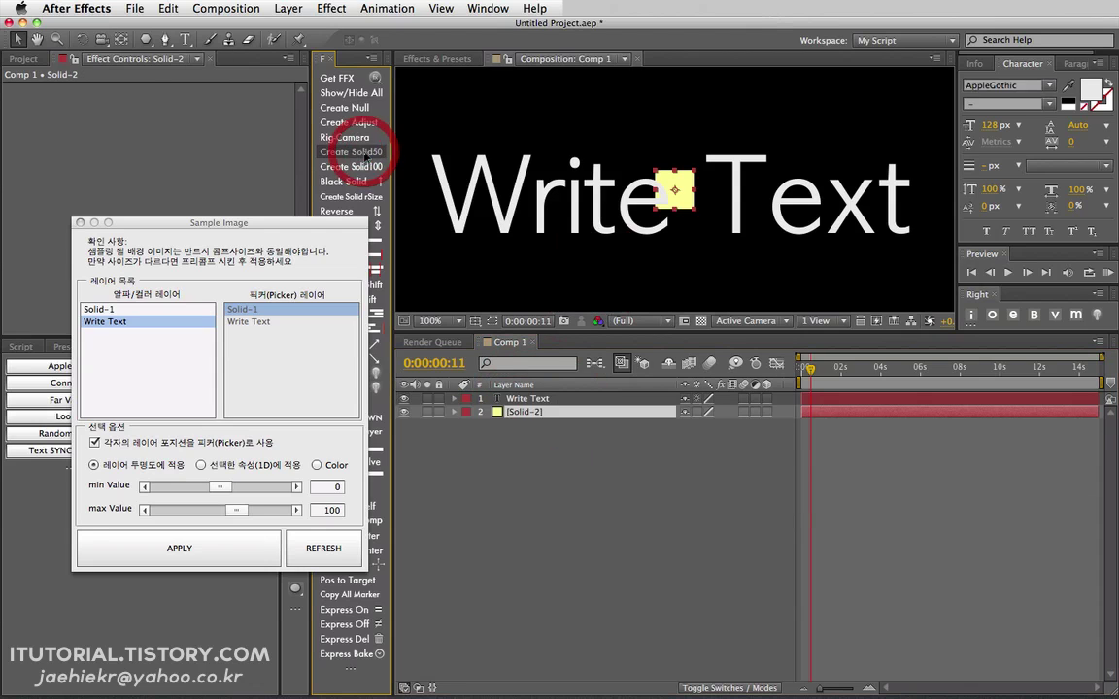
click(351, 153)
click(351, 153)
click(352, 152)
Step: Lock the Write Text layer and spread the four small solids in a row beneath the text
mouse_move(678, 188)
mouse_down()
mouse_move(568, 266)
mouse_move(545, 268)
mouse_move(684, 189)
mouse_up()
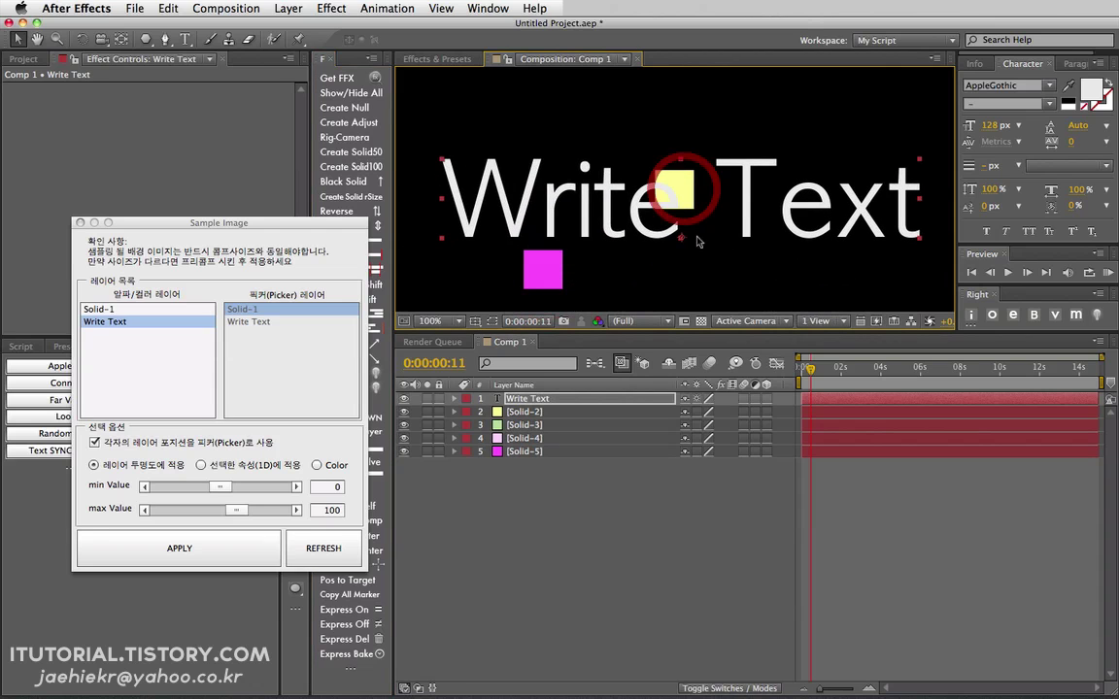
click(439, 398)
drag(671, 195, 812, 275)
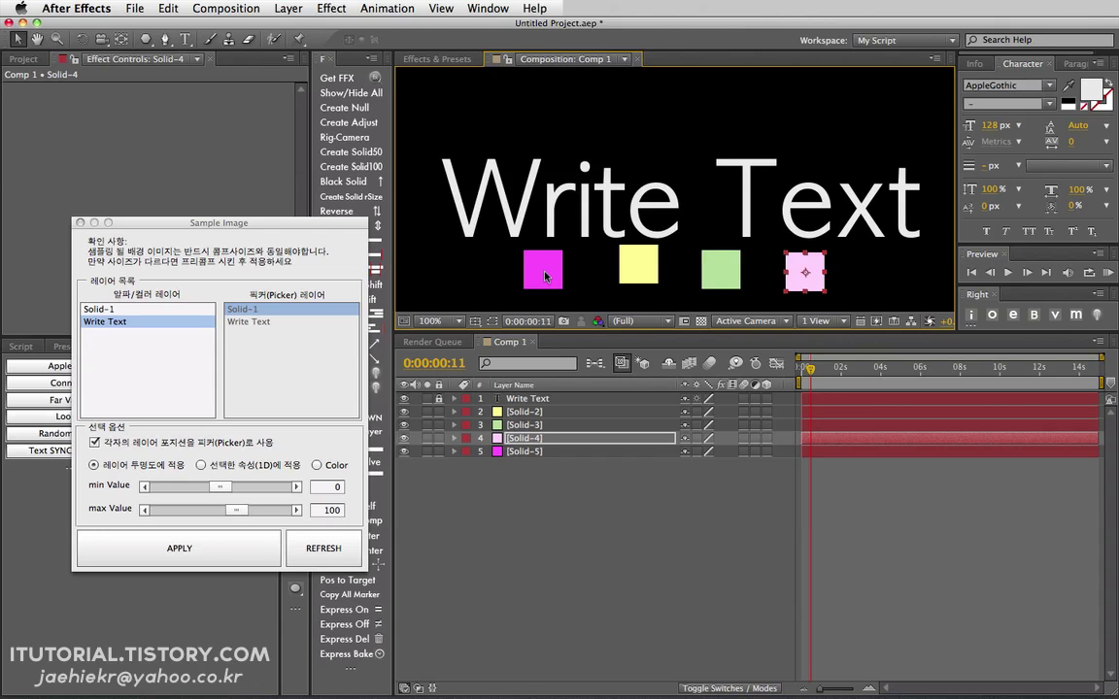
Step: Create a null positioned between the two words and place its layer directly below Write Text
click(370, 109)
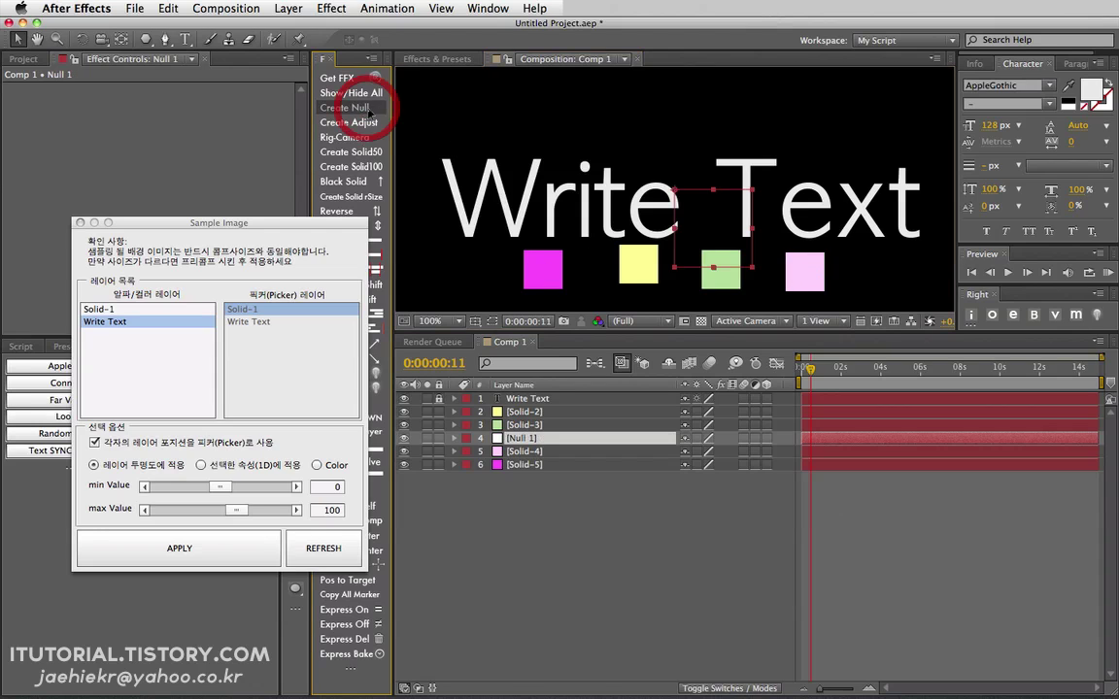
drag(709, 255, 696, 216)
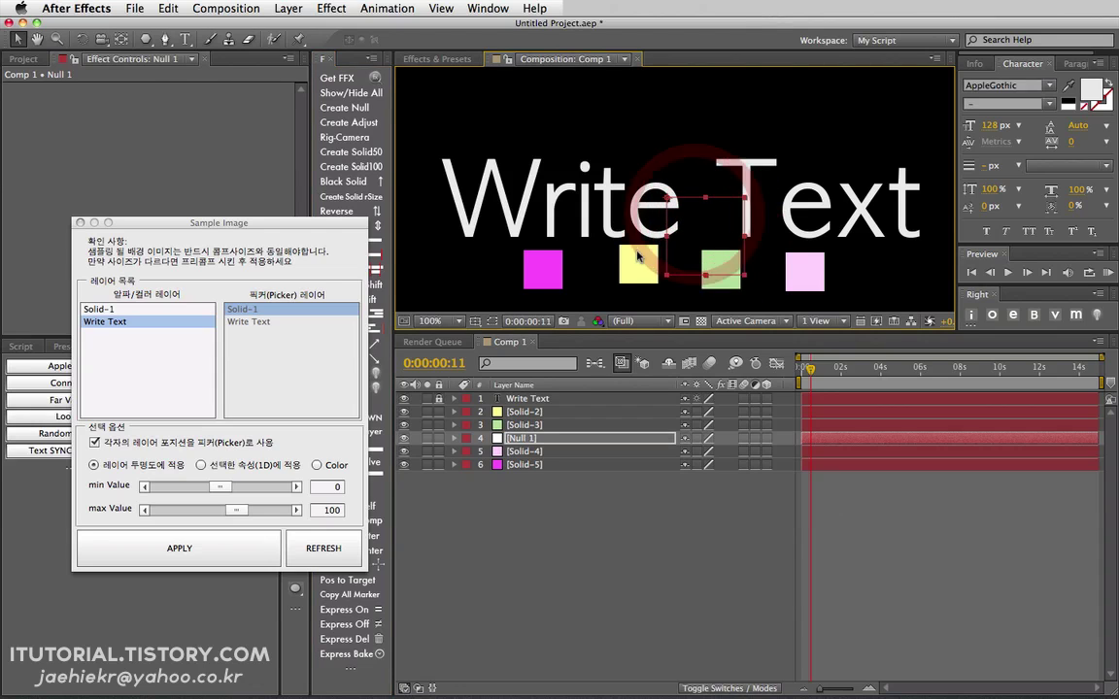
drag(712, 198, 727, 143)
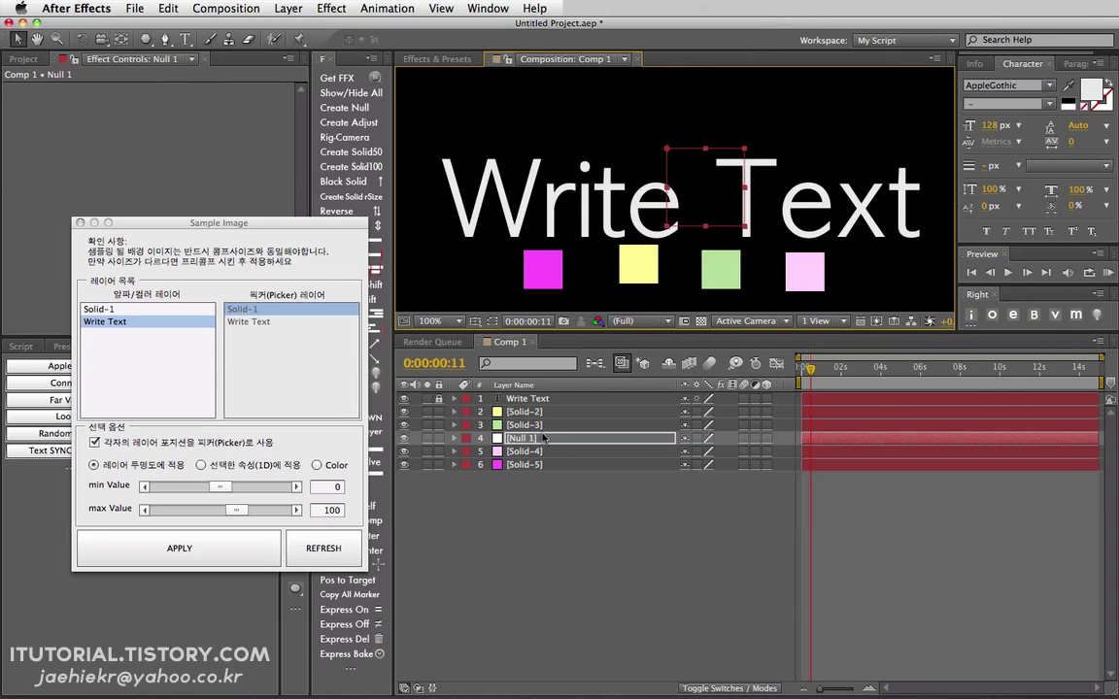
drag(537, 438, 539, 412)
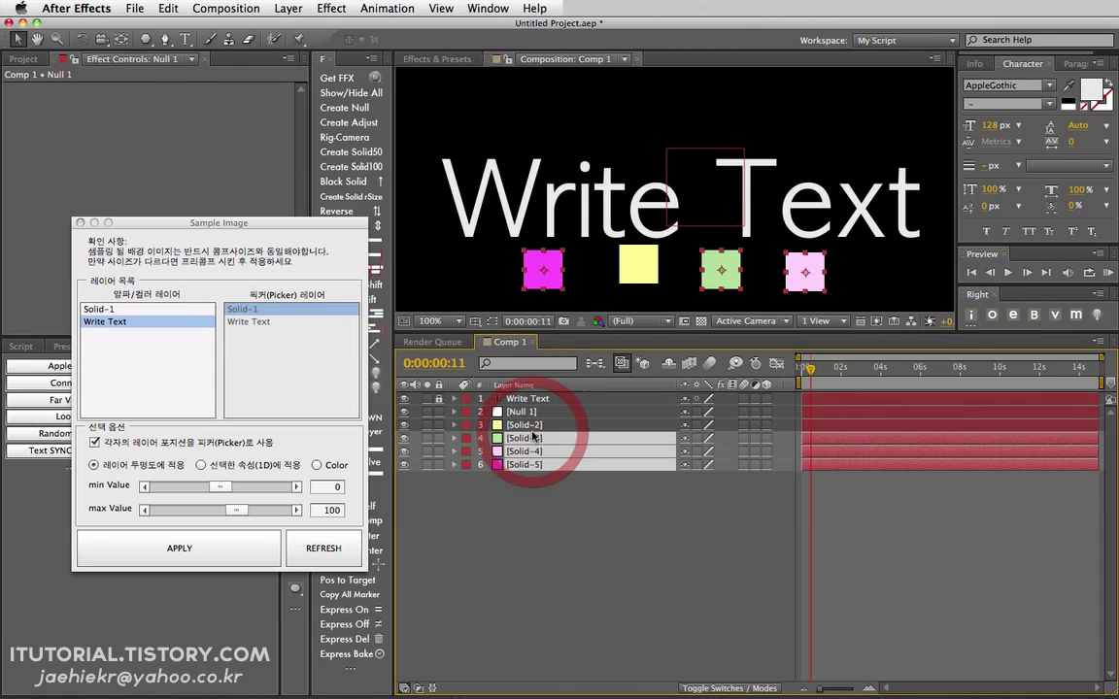
Step: Select the four solid layers, refresh the Sample Image layer lists and choose Write Text as the alpha/color layer
click(548, 486)
drag(548, 487, 465, 421)
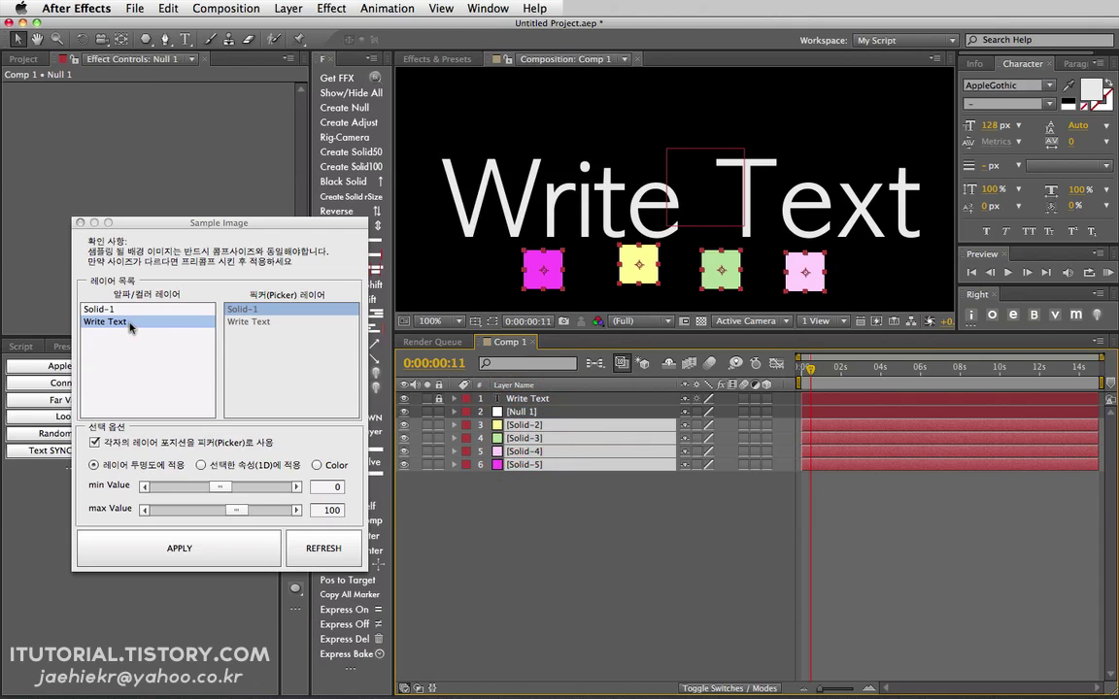
click(330, 544)
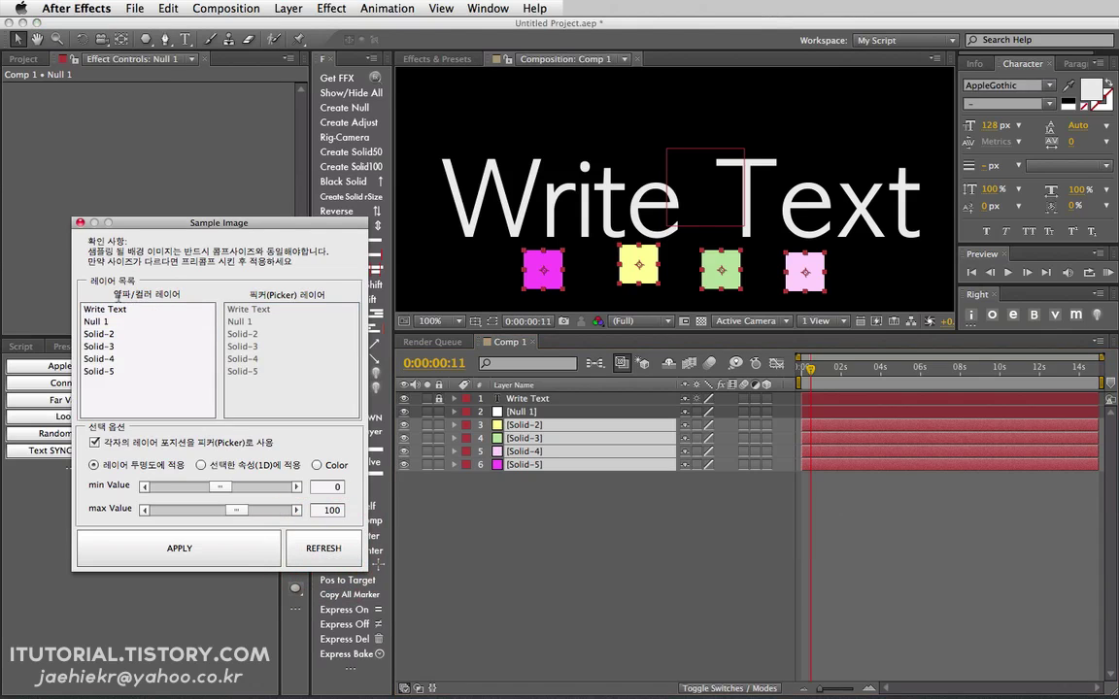
click(141, 308)
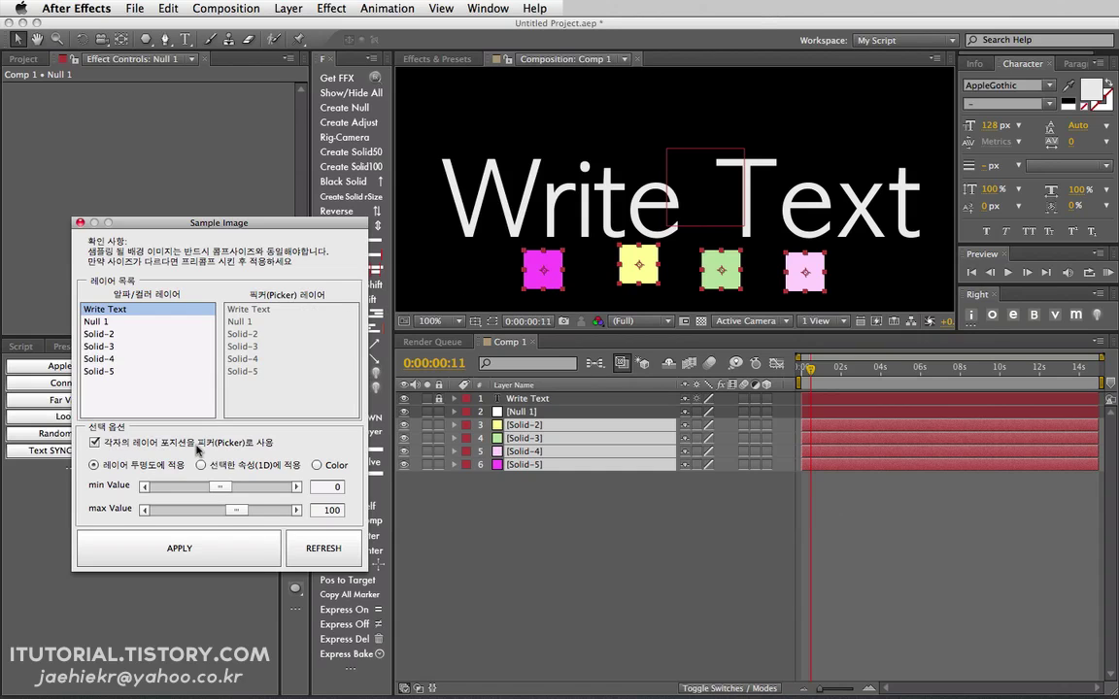
Step: Disable using each layer's own position as picker, choose Null 1 as the picker layer and apply the script
click(99, 445)
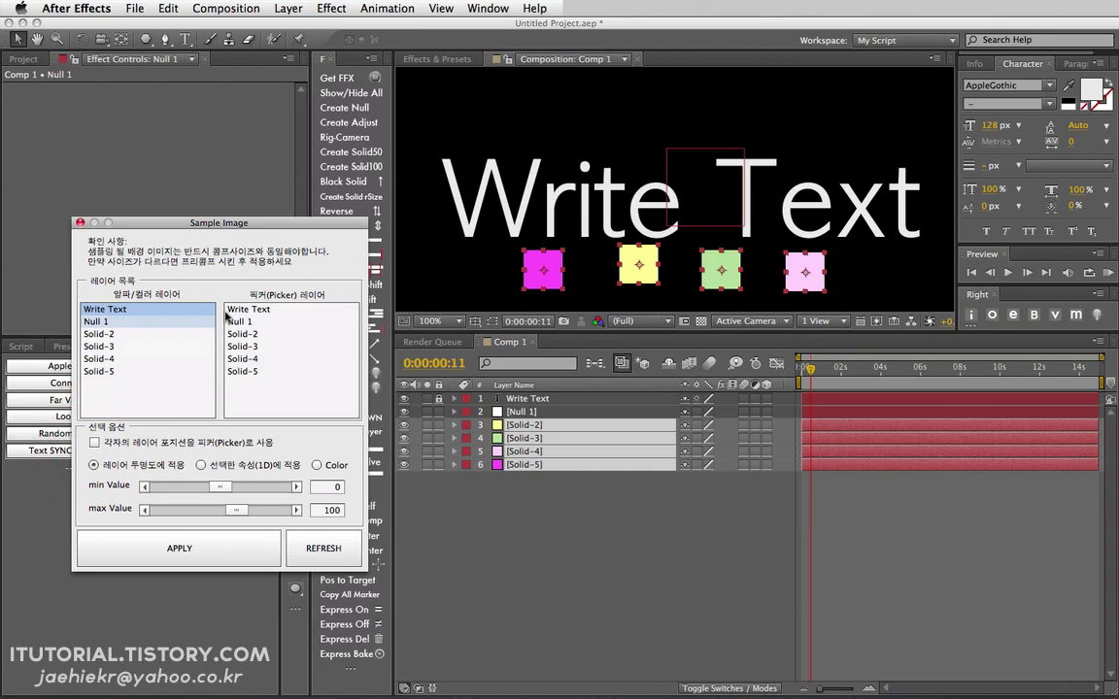
click(254, 323)
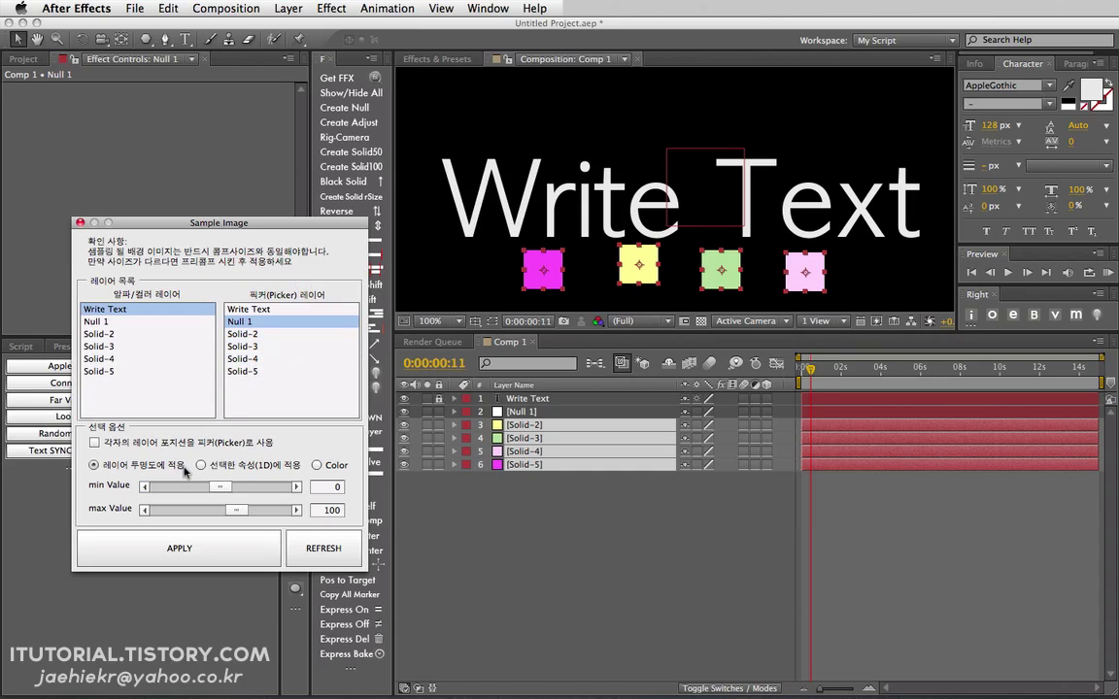
click(220, 535)
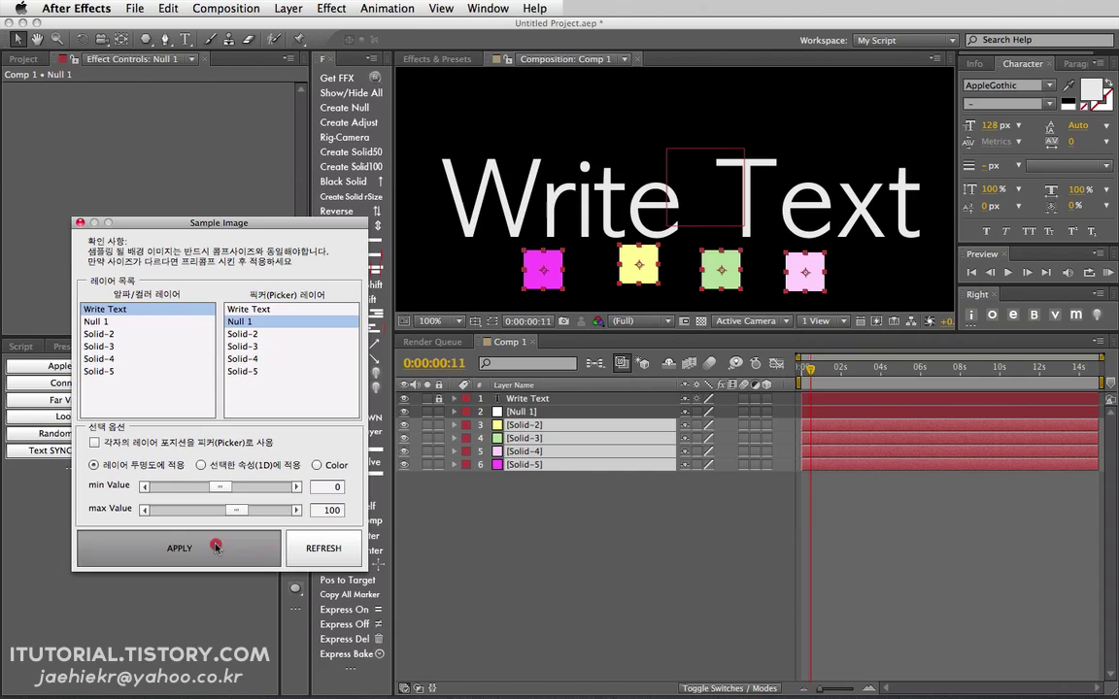
Step: Move the null over the text to test the solids' opacity, and delete the null layer
mouse_move(699, 193)
mouse_down()
mouse_move(717, 186)
mouse_move(699, 218)
mouse_move(612, 233)
mouse_move(644, 232)
mouse_move(701, 184)
mouse_move(759, 197)
mouse_move(695, 177)
mouse_up()
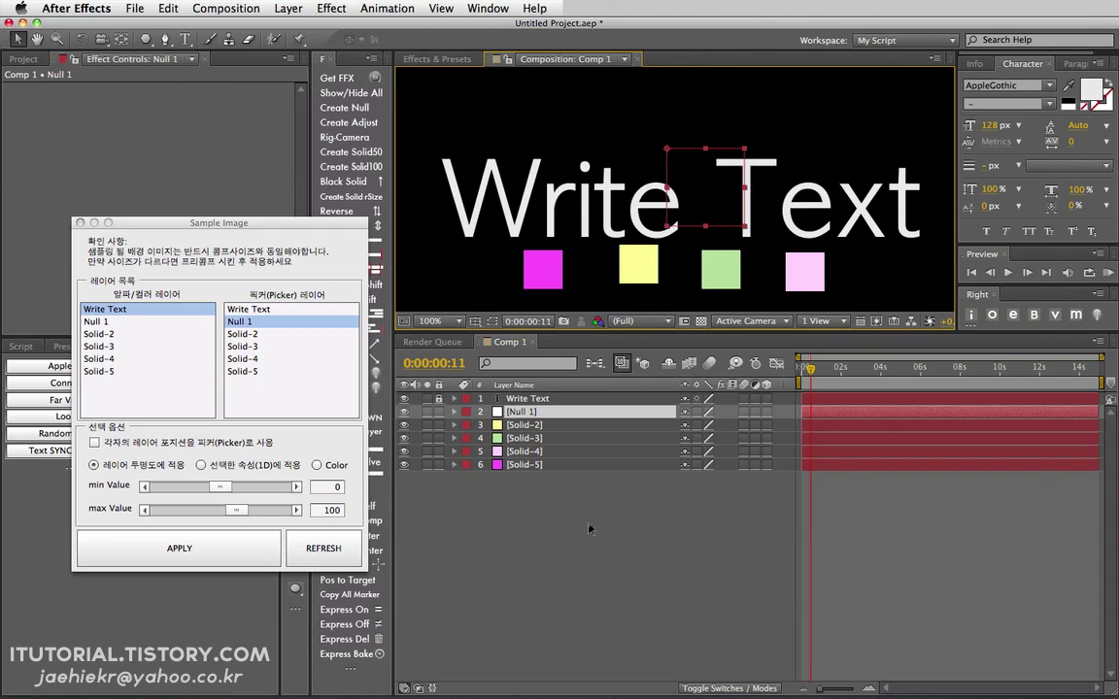
click(544, 485)
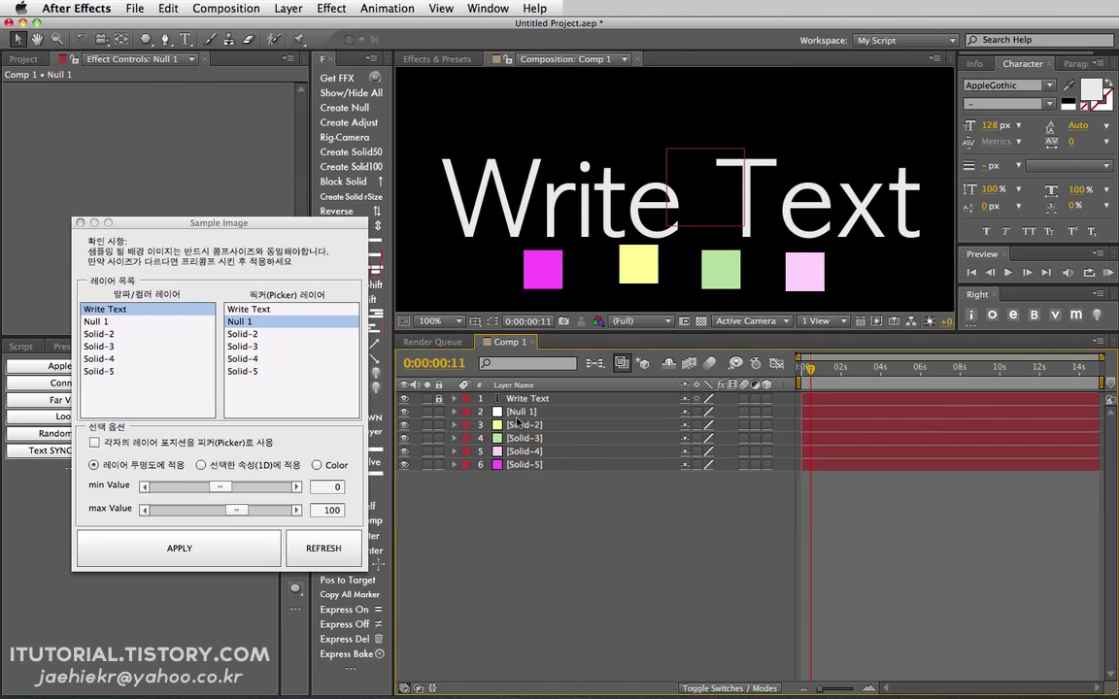
click(521, 412)
click(568, 491)
click(524, 412)
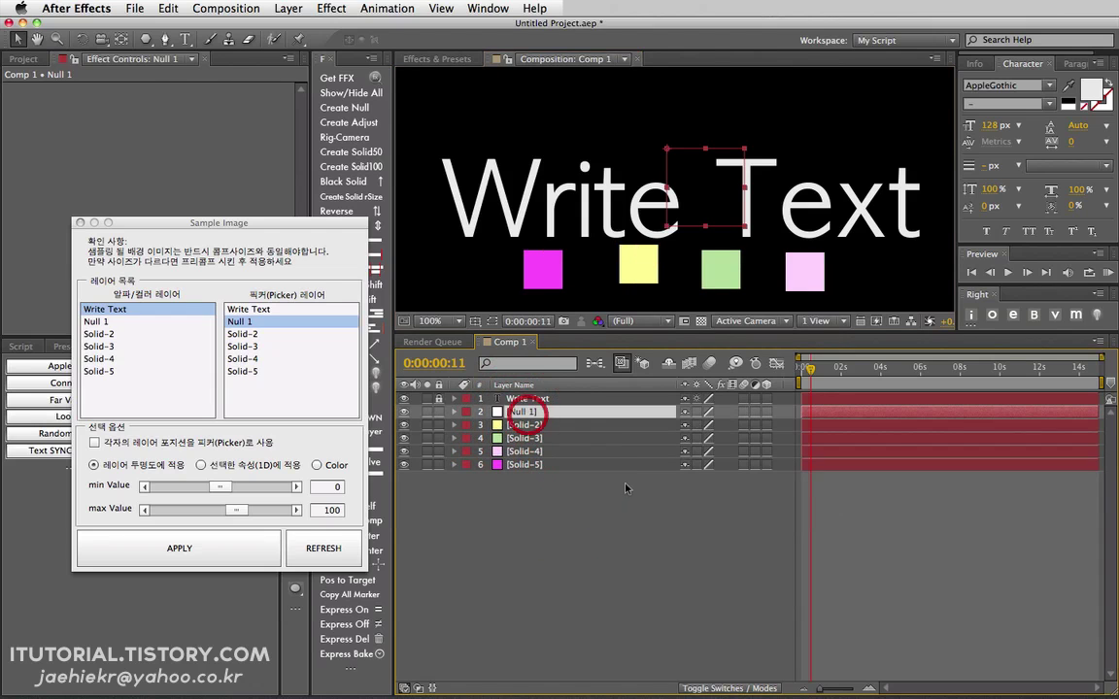
key(Delete)
Step: Select the four solids and apply the Sample Image script with each layer's own position used as picker
drag(588, 492, 455, 415)
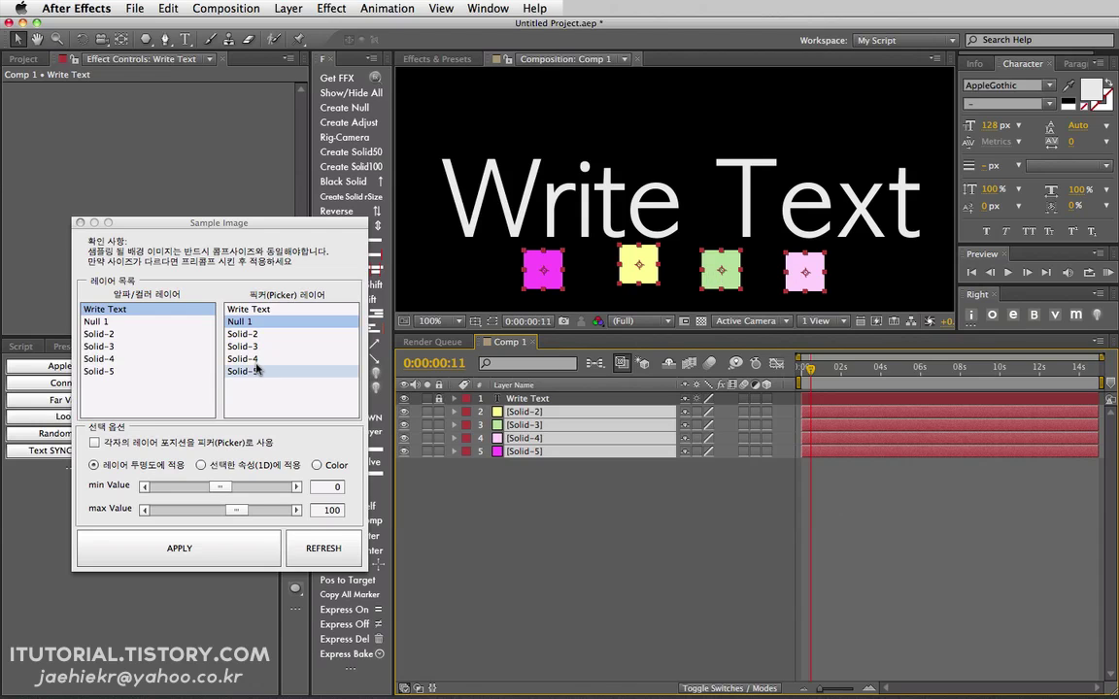
click(95, 443)
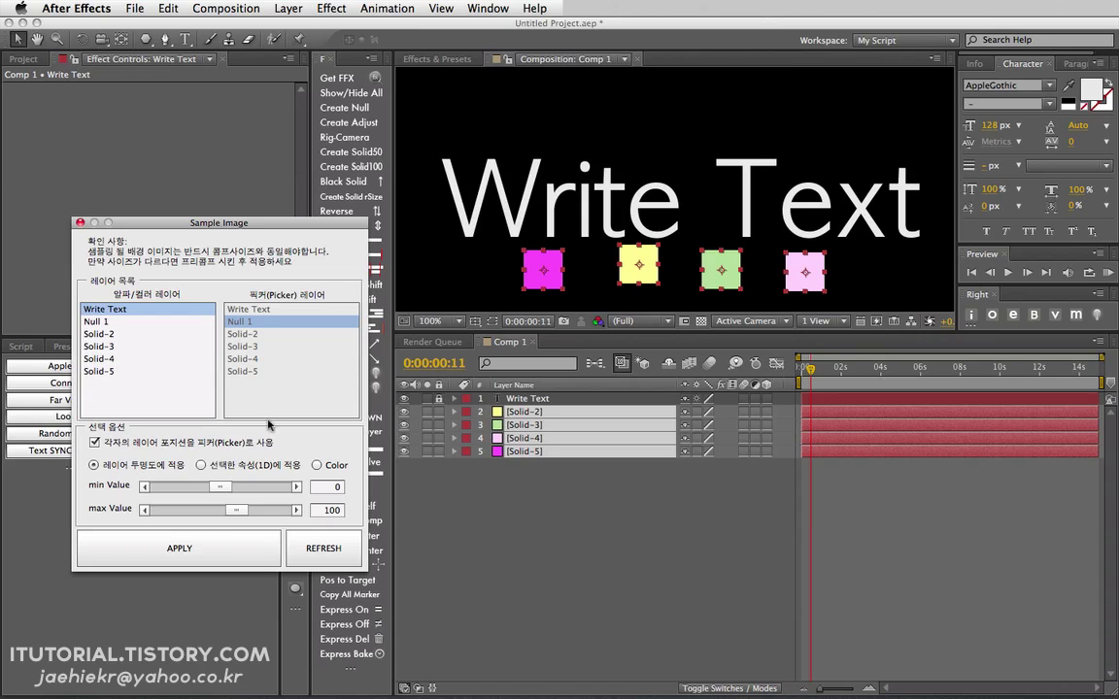
click(206, 548)
Step: Move the magenta, yellow and green solids around the text's lower edge to test how each one's opacity reacts
drag(546, 272, 501, 221)
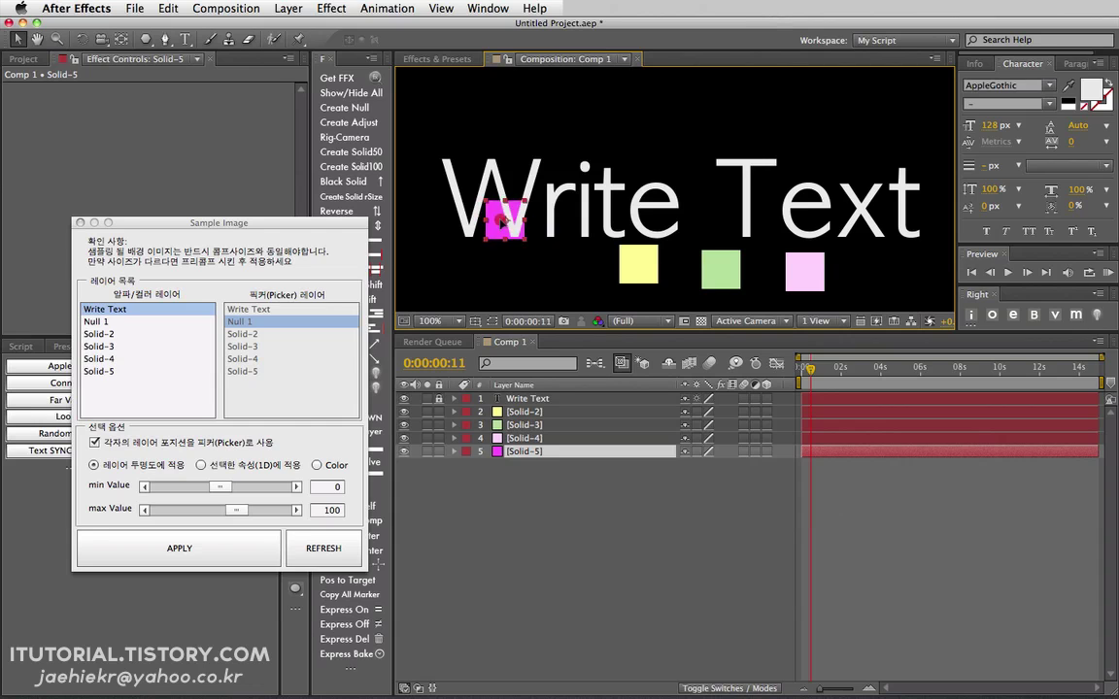
drag(637, 262, 612, 231)
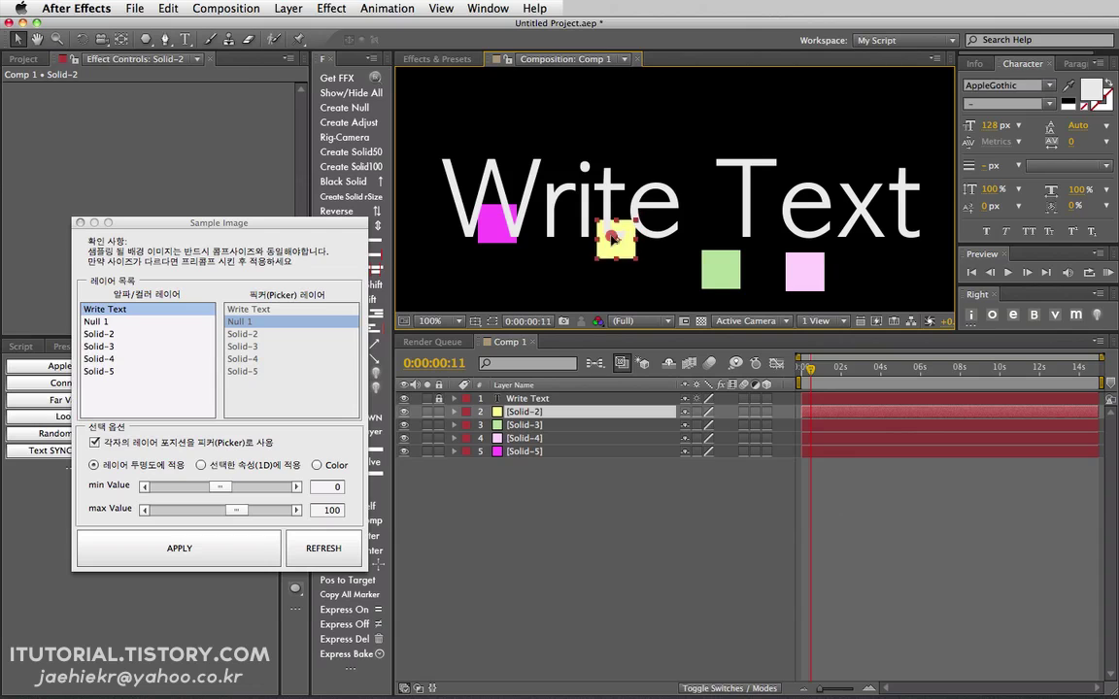
mouse_move(710, 271)
mouse_down()
mouse_move(692, 237)
mouse_move(666, 233)
mouse_move(711, 276)
mouse_up()
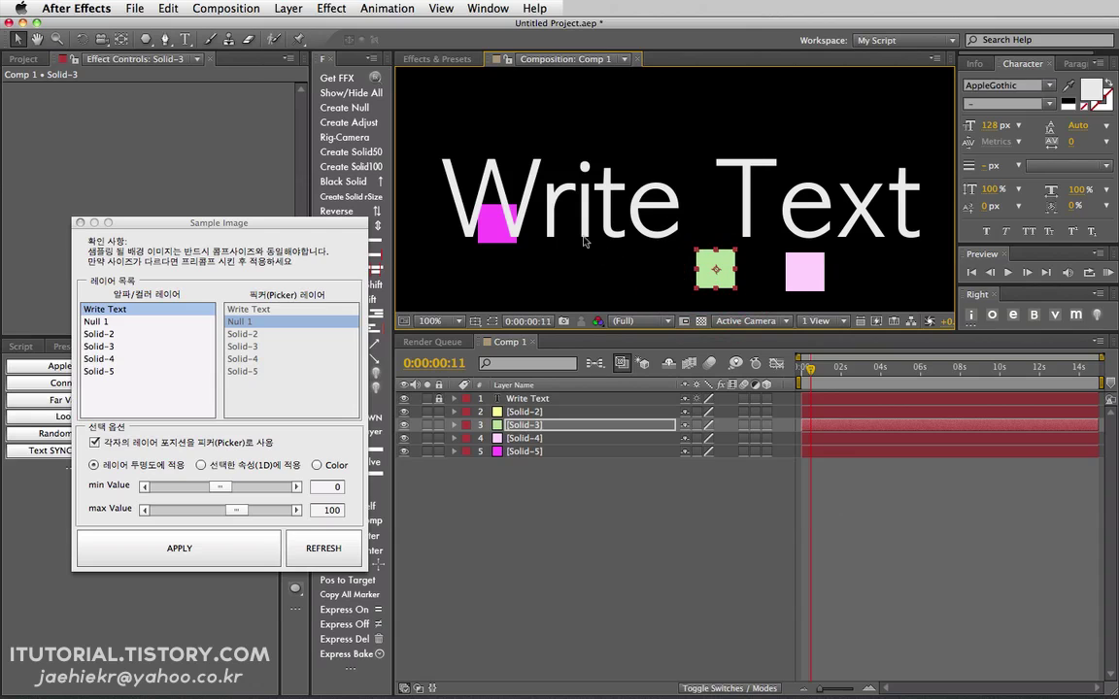
drag(512, 240, 585, 249)
click(599, 250)
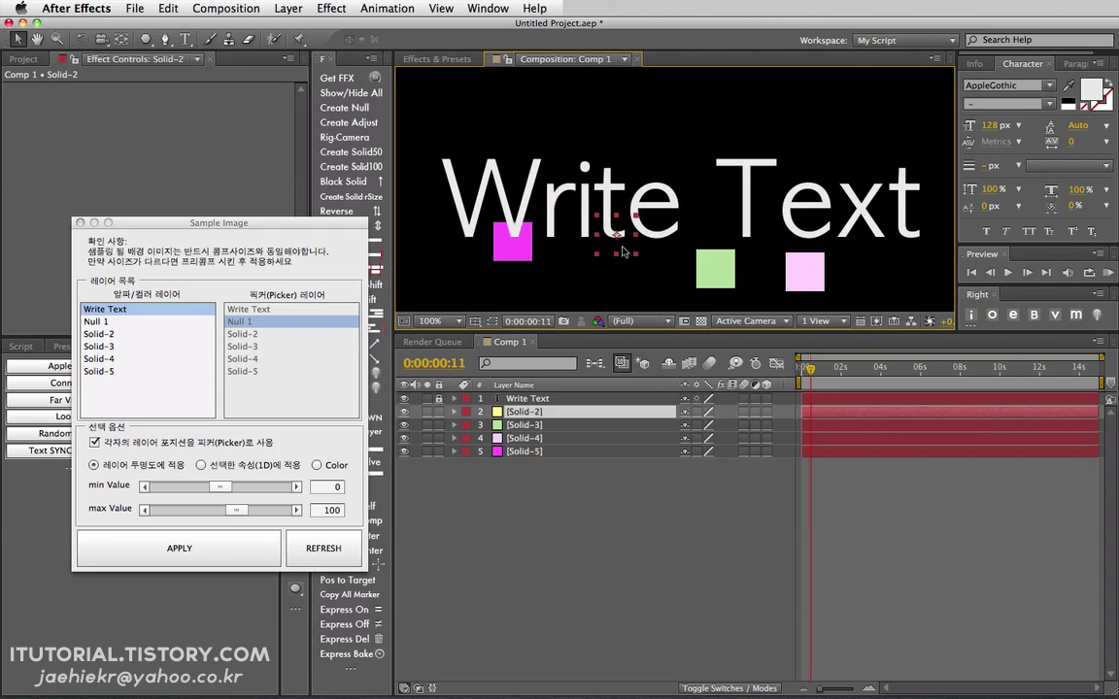
drag(604, 251, 615, 281)
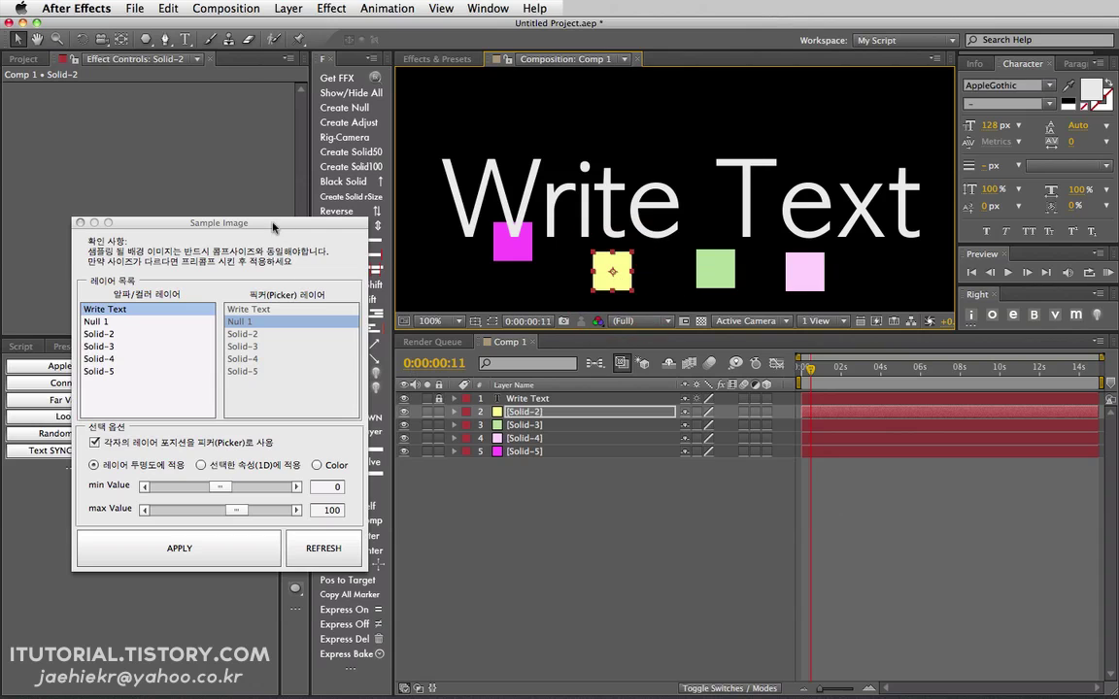
Step: Delete the four solid layers, leaving only the Write Text layer in the composition
drag(269, 222, 250, 194)
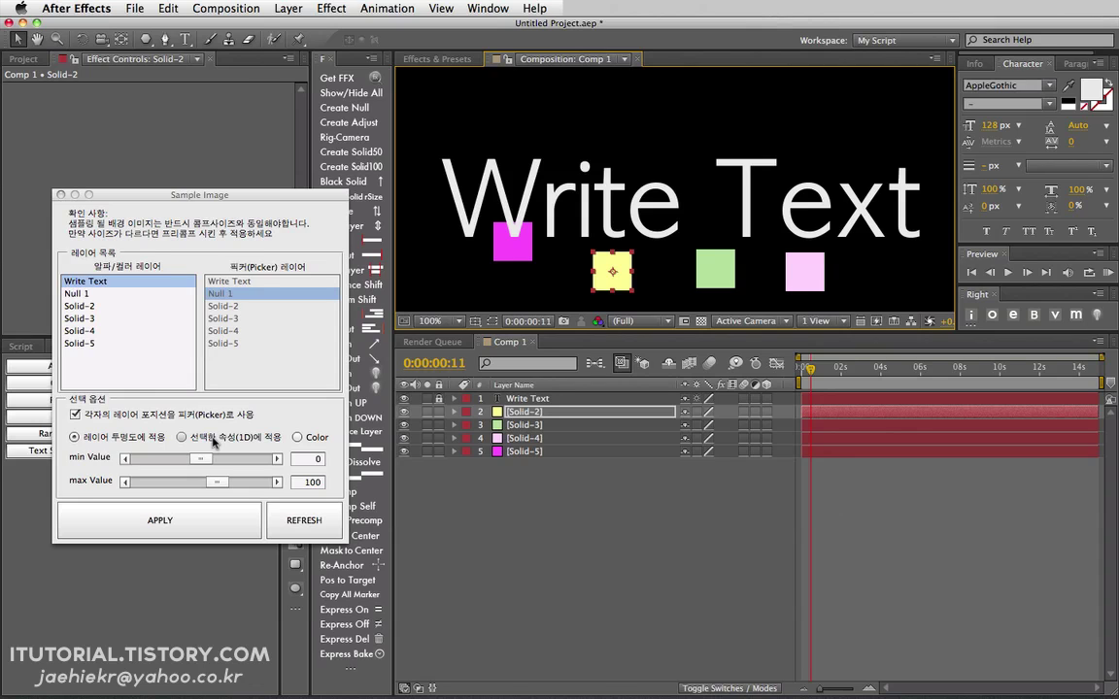
shift+click(521, 451)
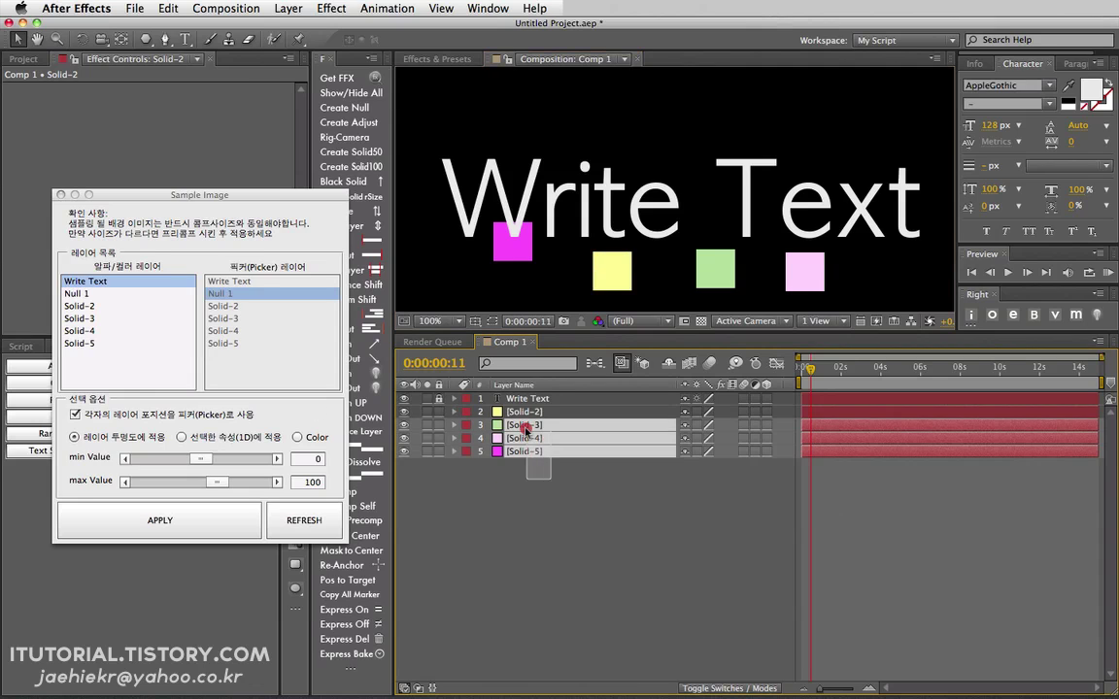
key(Delete)
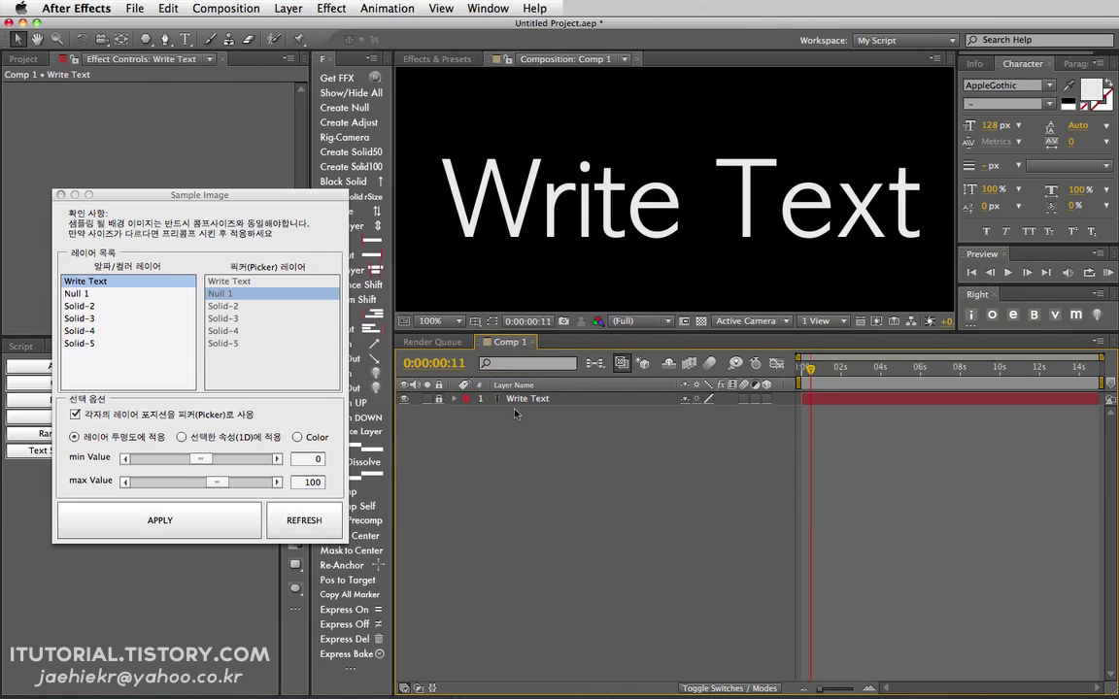
Step: Create a new small solid with the Create Solid50 script and place it above the text
click(369, 155)
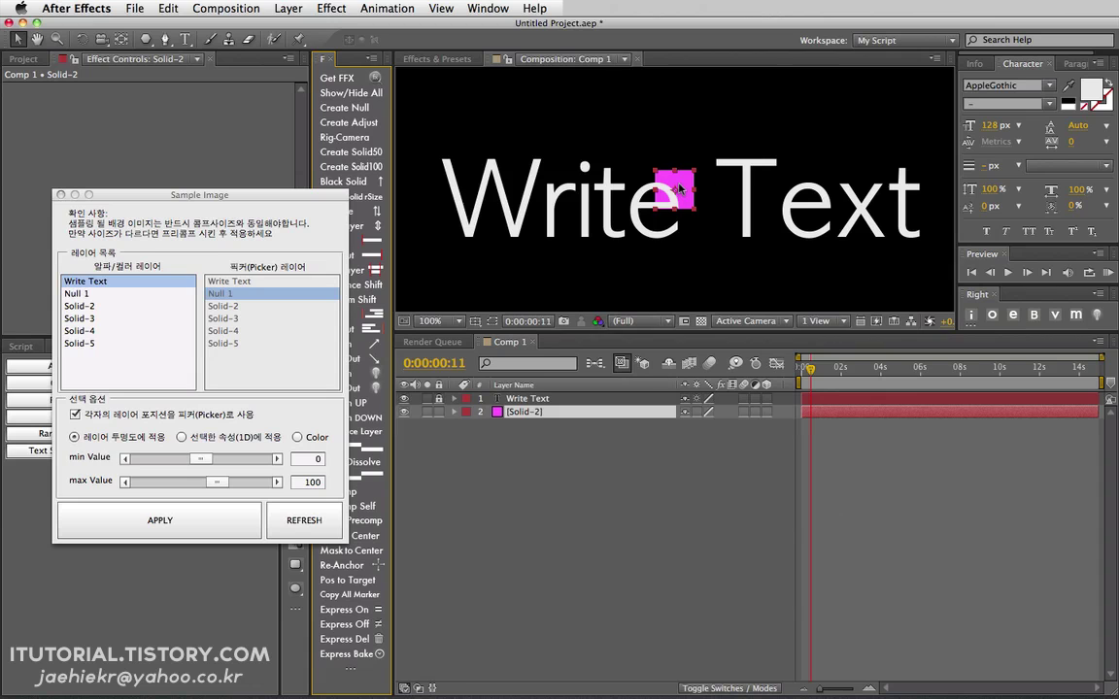
drag(674, 179, 662, 131)
Step: Apply Fast Blur to the new solid with Blurriness set to 1.0, and select its layer
click(332, 8)
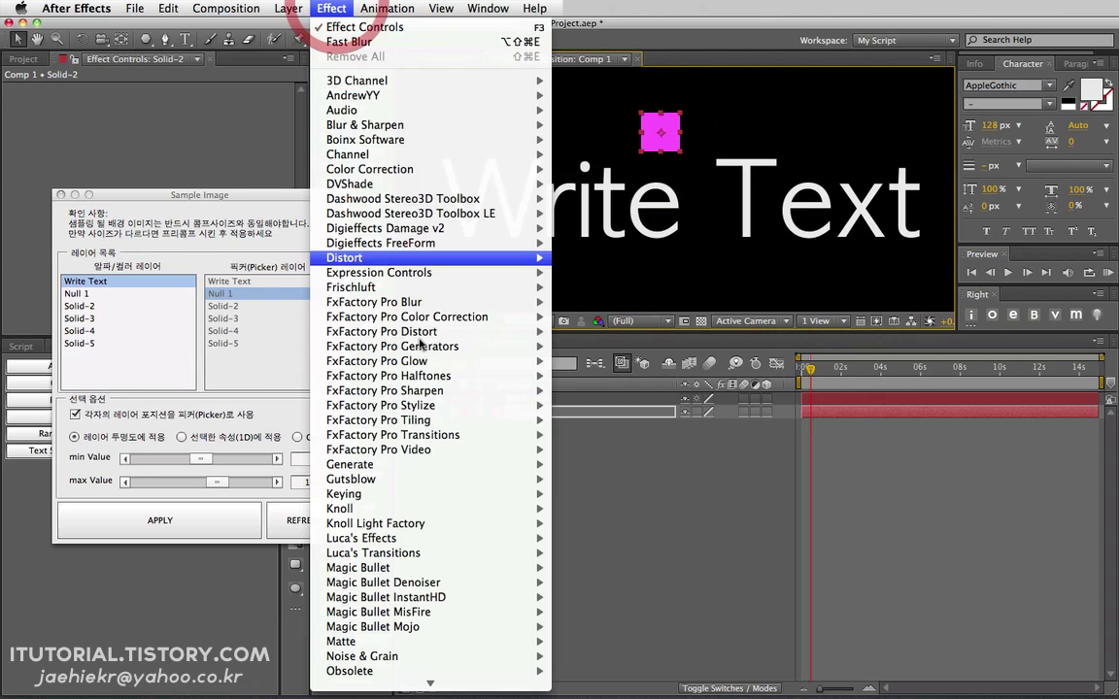
mouse_move(478, 347)
mouse_move(482, 470)
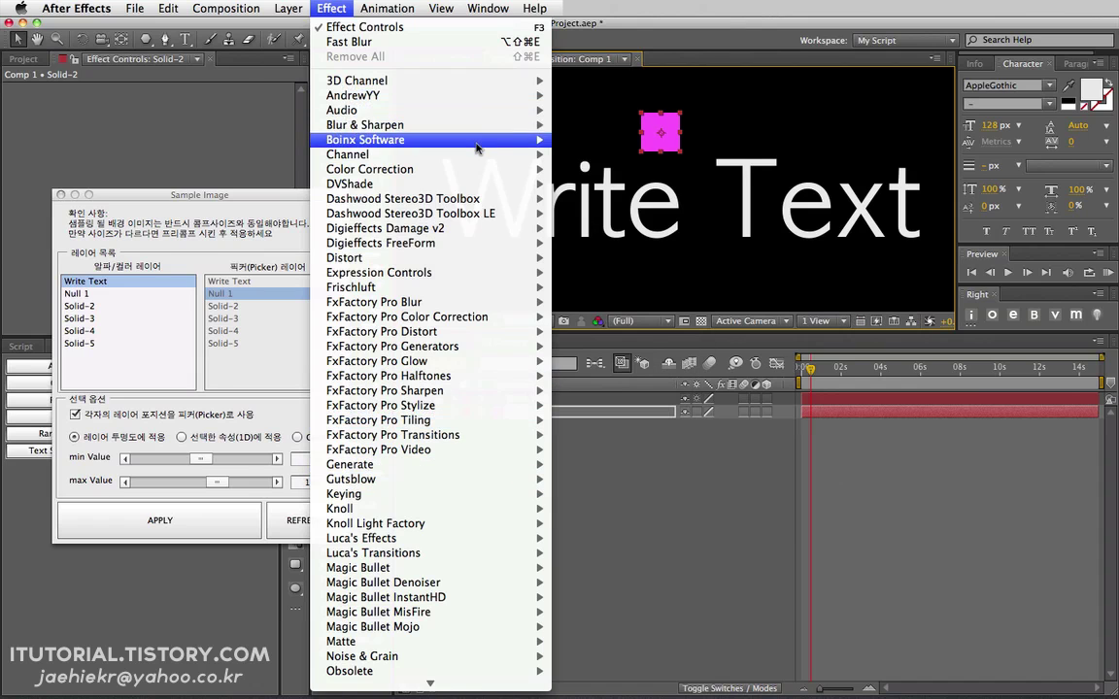
mouse_move(437, 124)
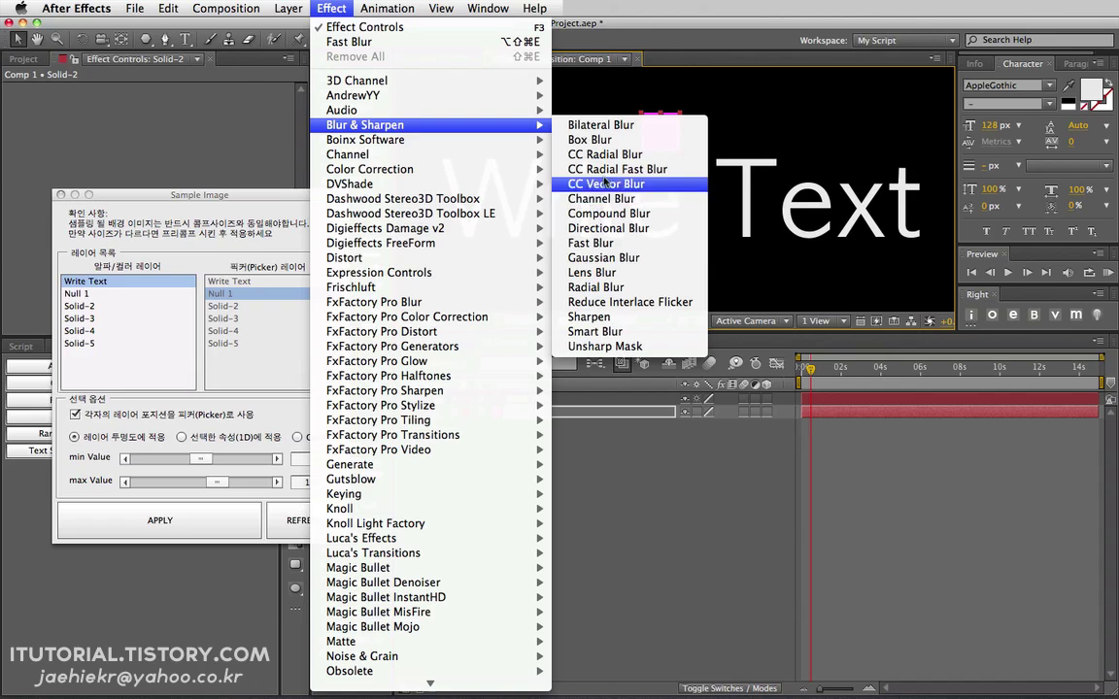
click(590, 242)
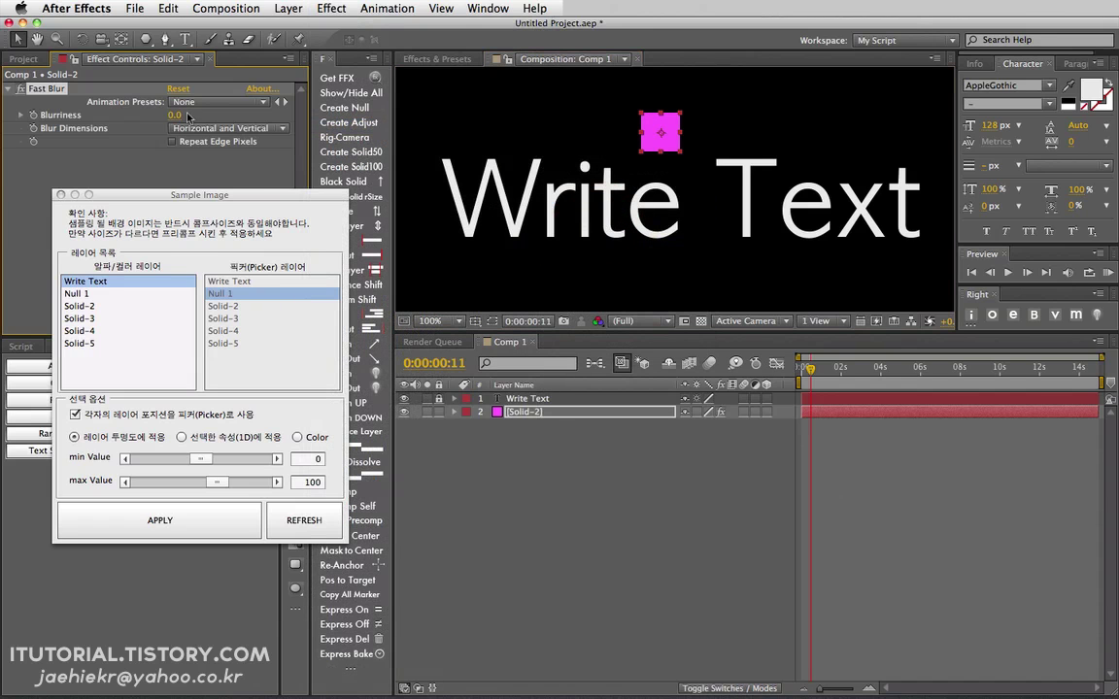
drag(176, 114, 133, 118)
click(526, 415)
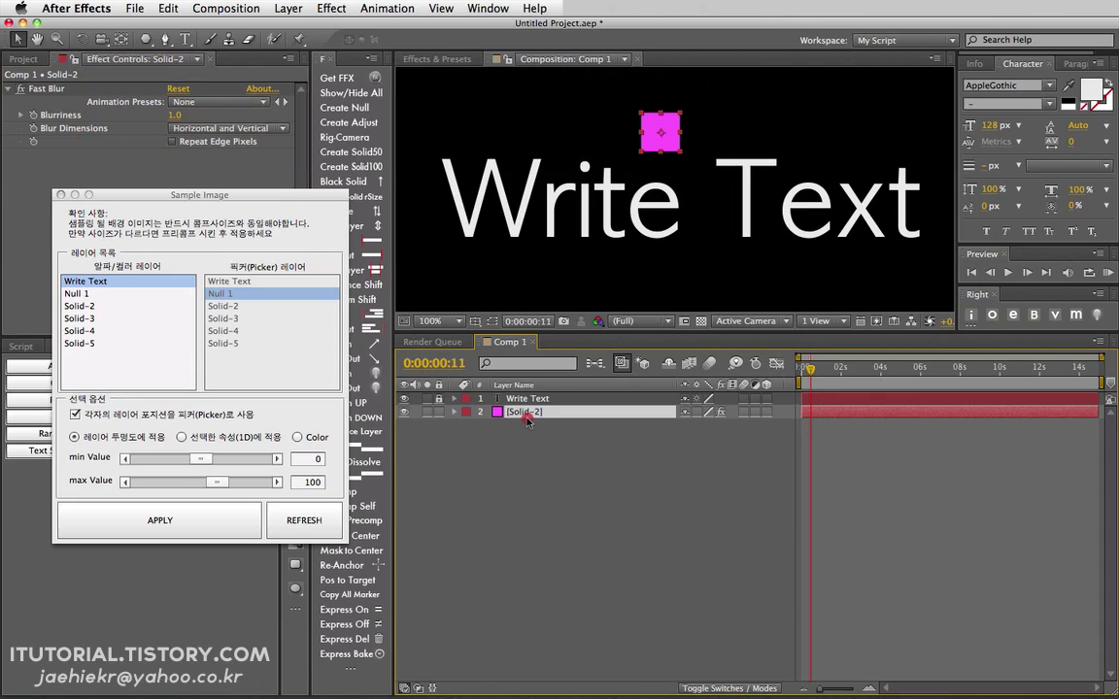
Step: Select the magenta solid's Fast Blur Blurriness property, and choose Write Text as the alpha layer in the refreshed Sample Image list
click(454, 412)
click(467, 425)
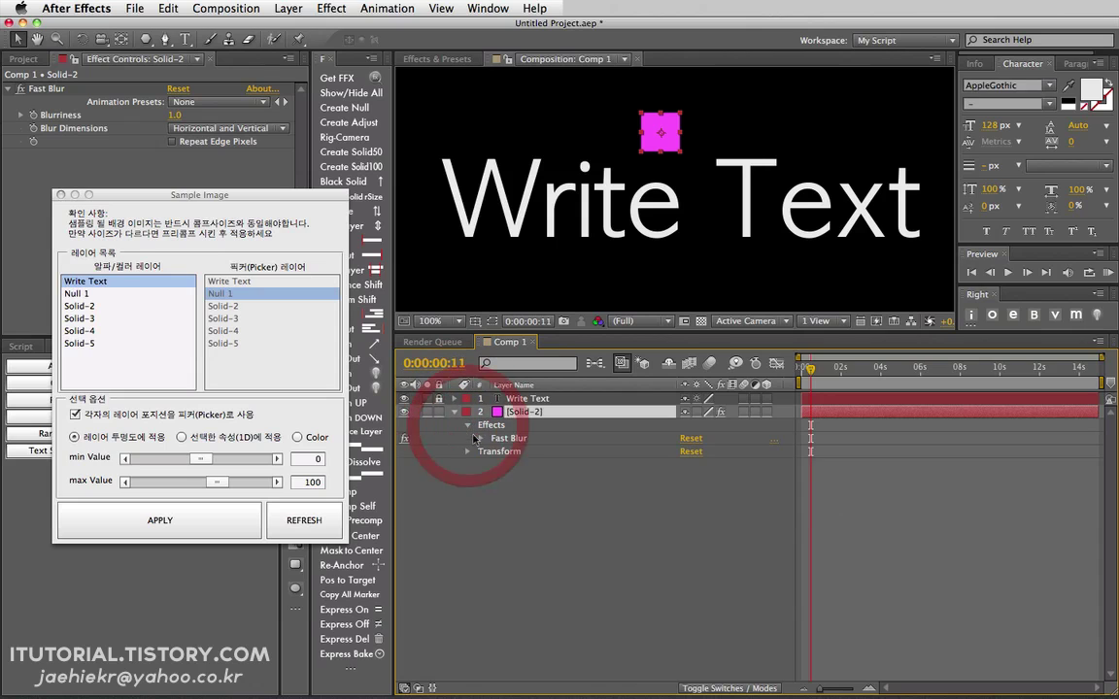
click(481, 438)
click(536, 452)
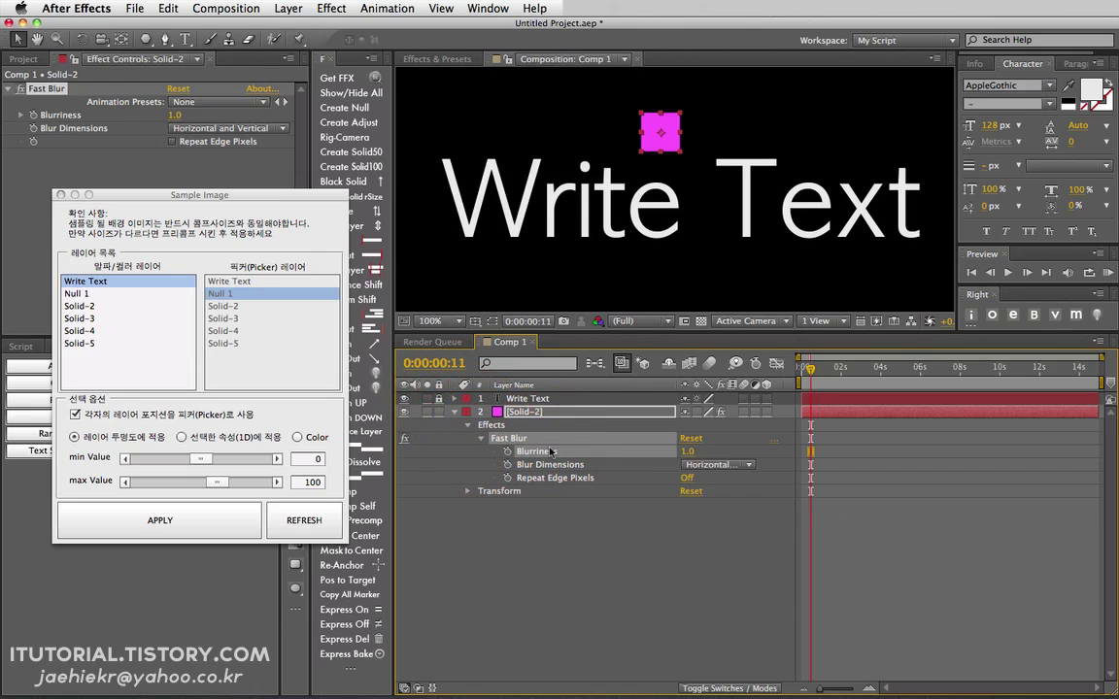
click(304, 520)
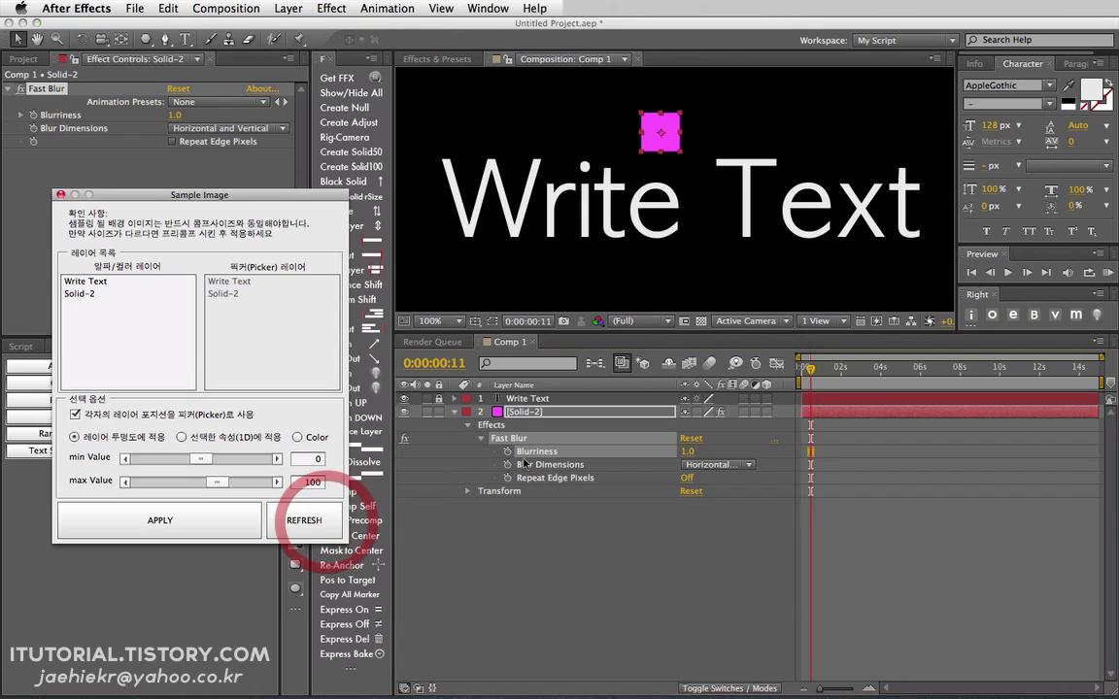
click(105, 282)
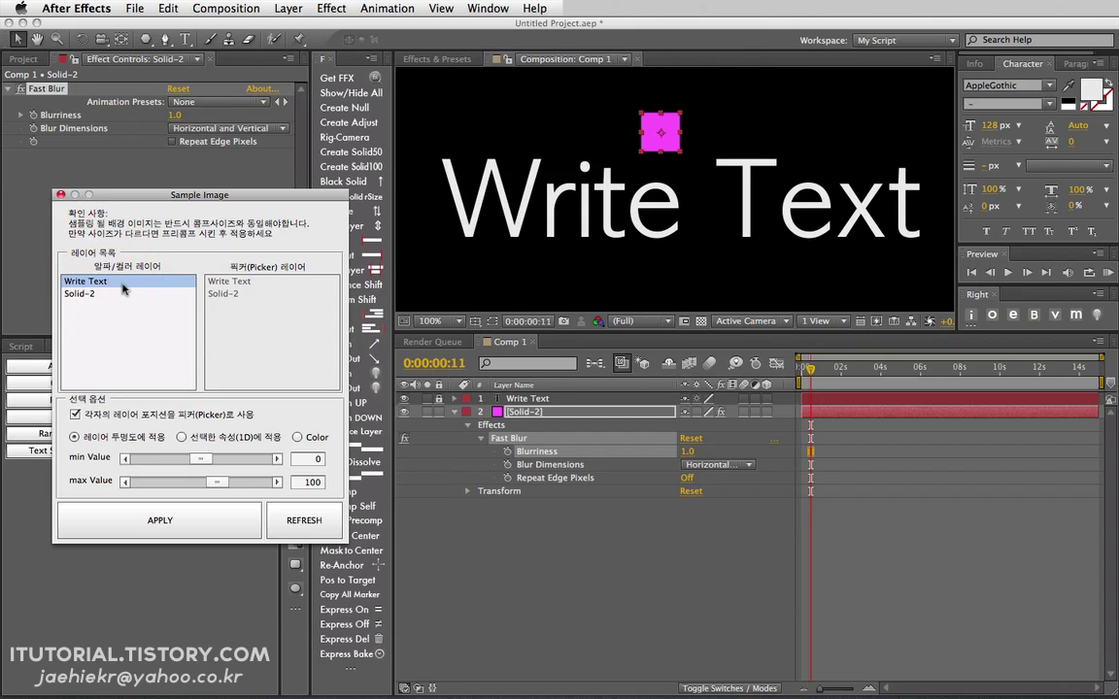
click(77, 416)
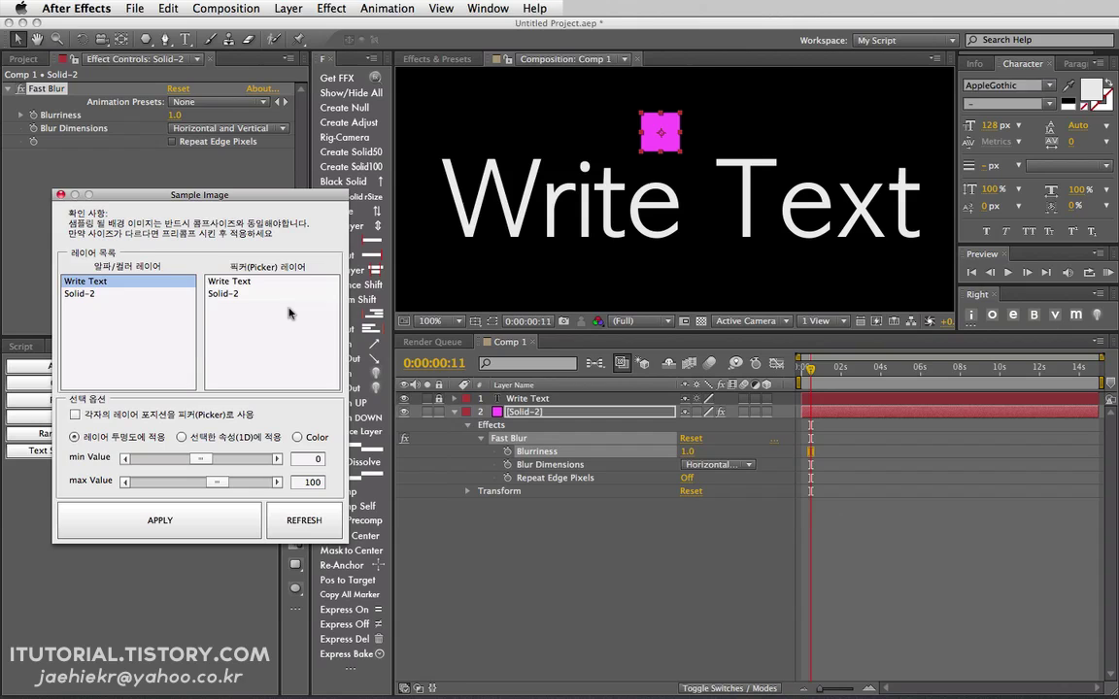
click(78, 415)
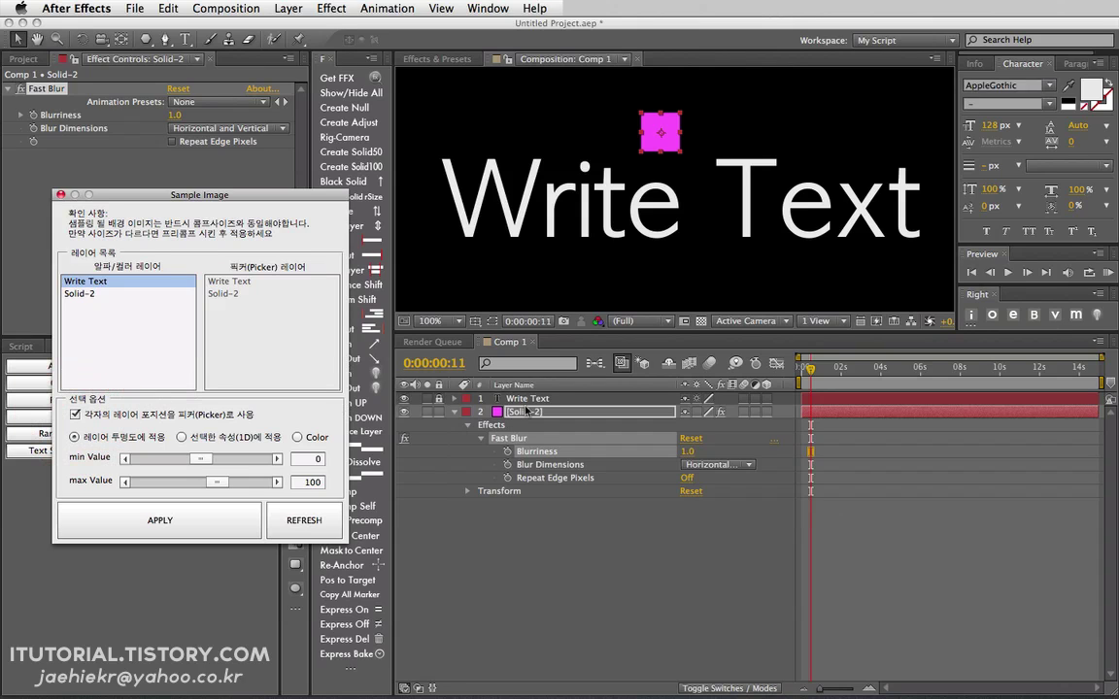
click(182, 438)
click(74, 437)
click(313, 460)
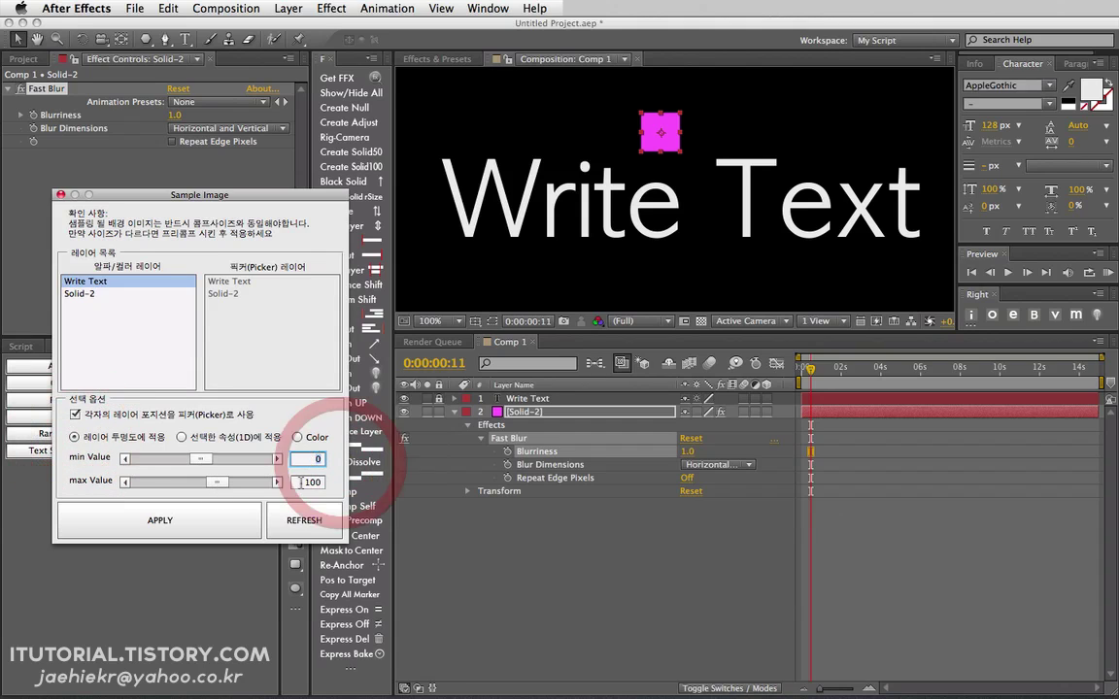
click(309, 482)
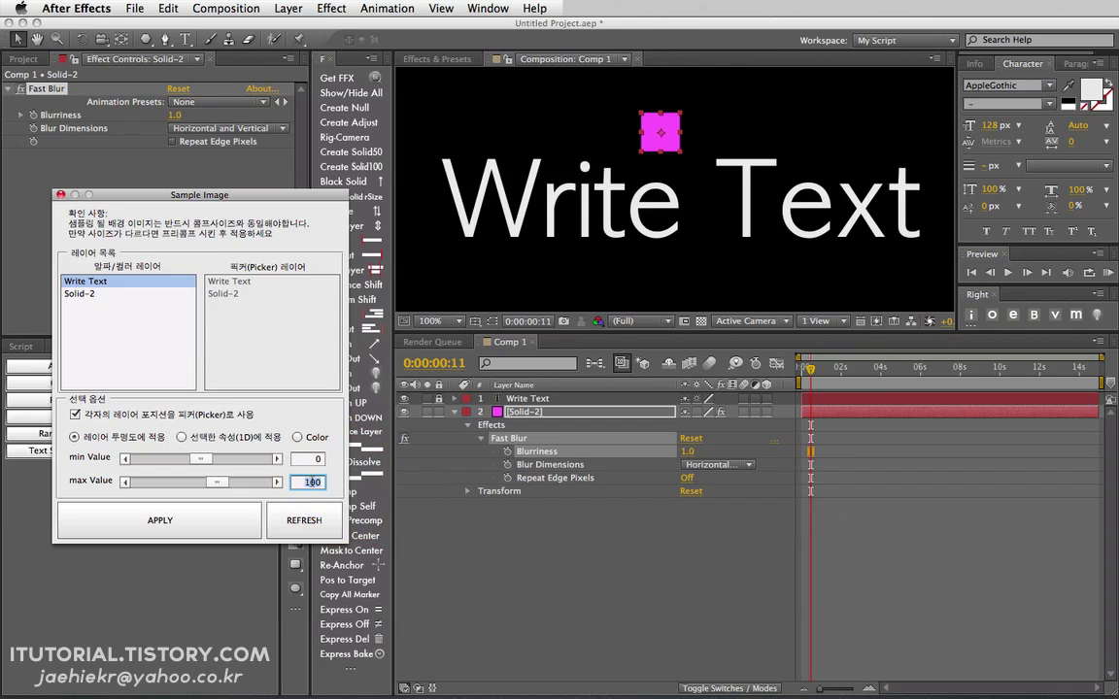
click(309, 482)
Step: Reset Blurriness to 0.0 and apply Sample Image to that selected 1D property with min value 0 and max value 40
click(183, 438)
drag(690, 456, 570, 445)
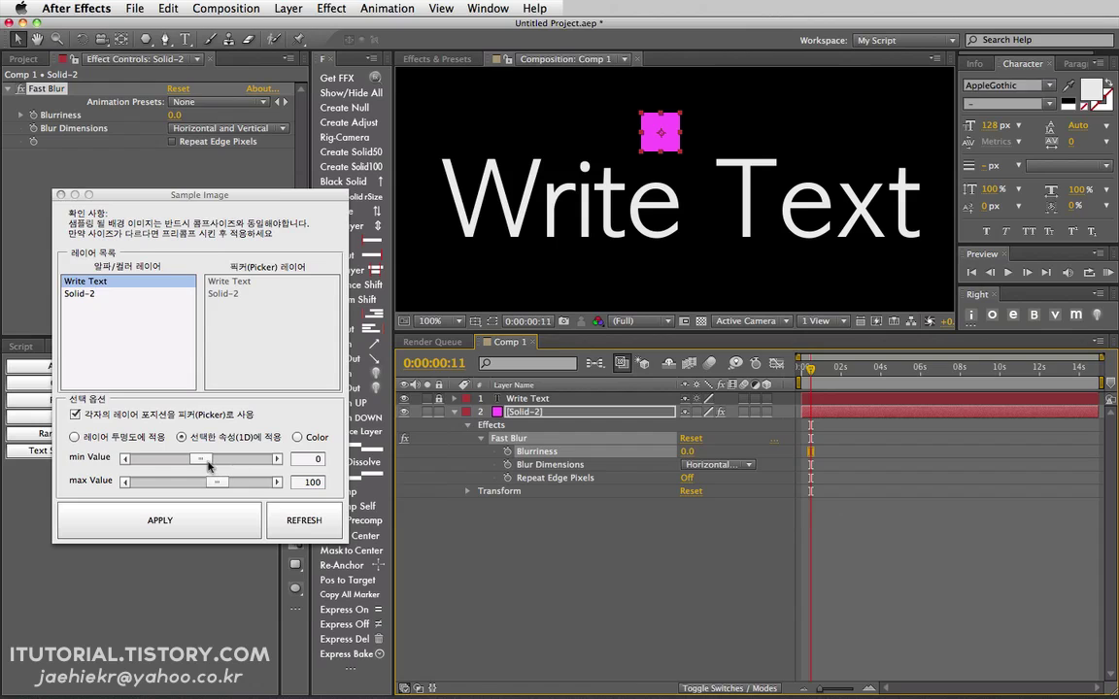
drag(304, 461, 380, 493)
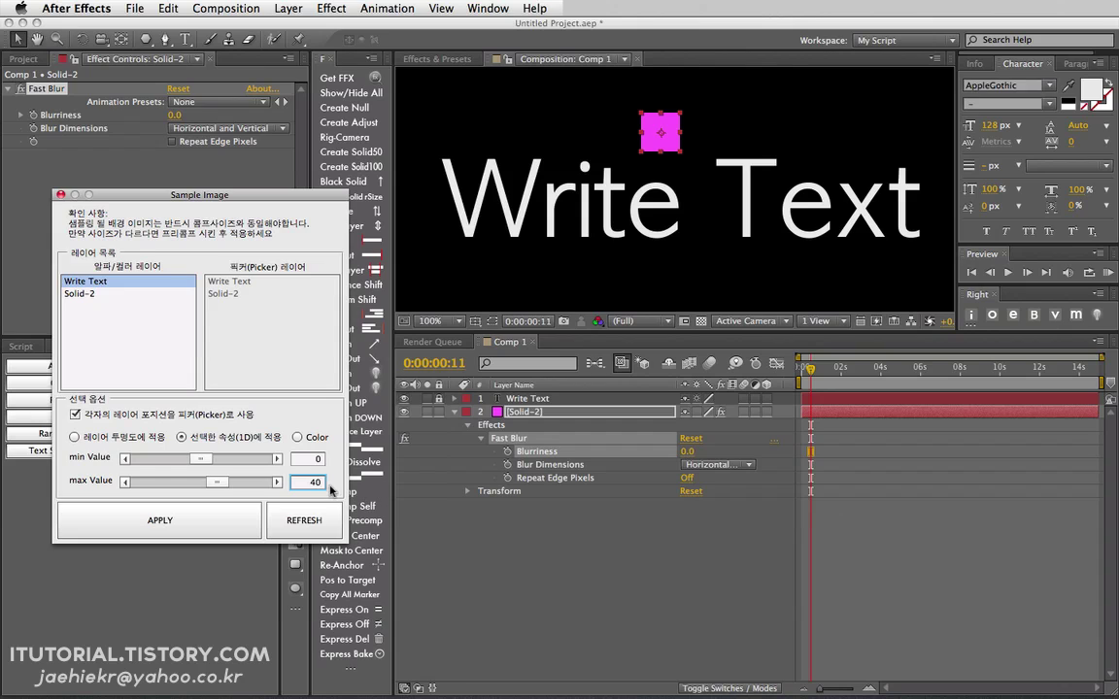
click(223, 513)
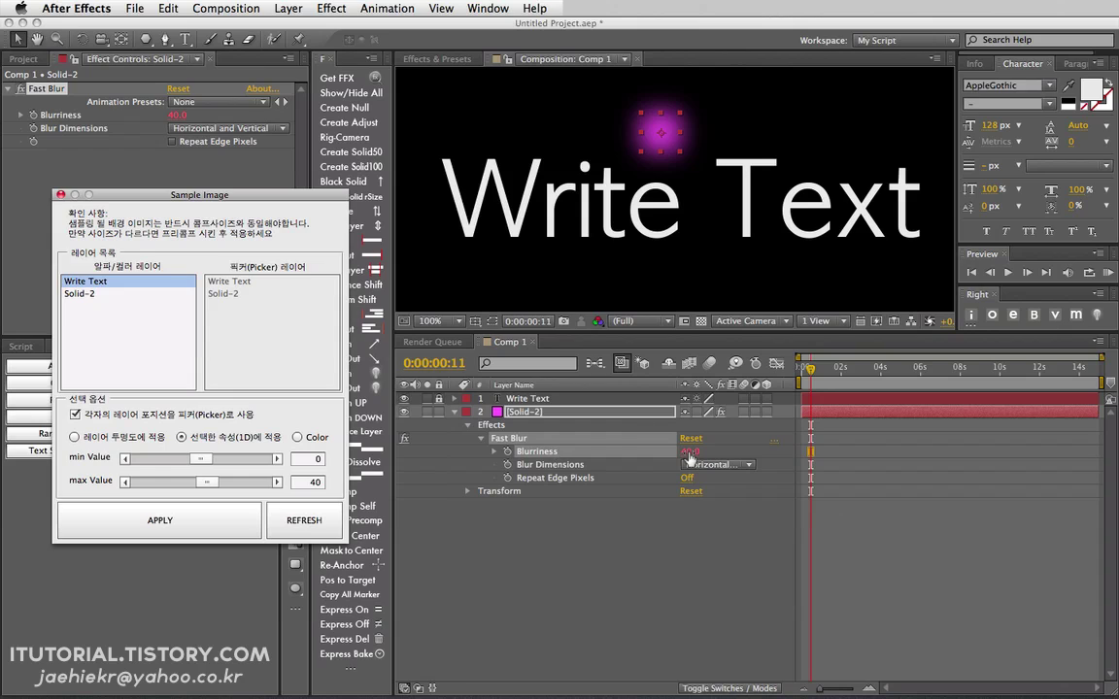
Step: Move the blurred magenta solid down into the gap between the words Write and Text to test its blur
drag(664, 146, 688, 174)
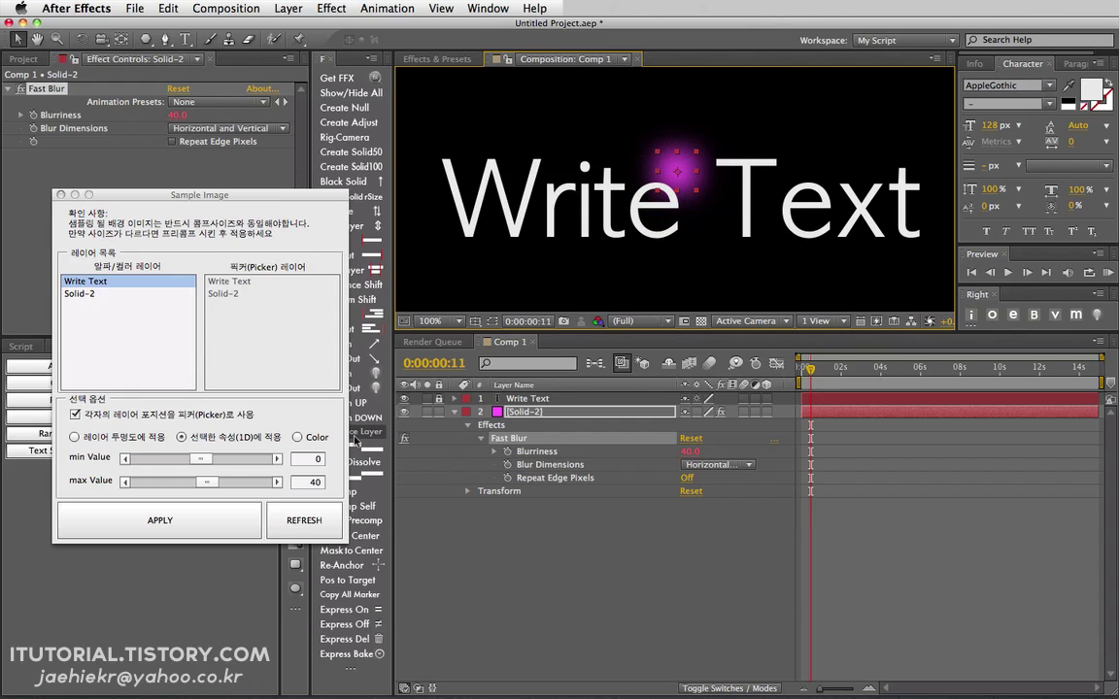
click(299, 437)
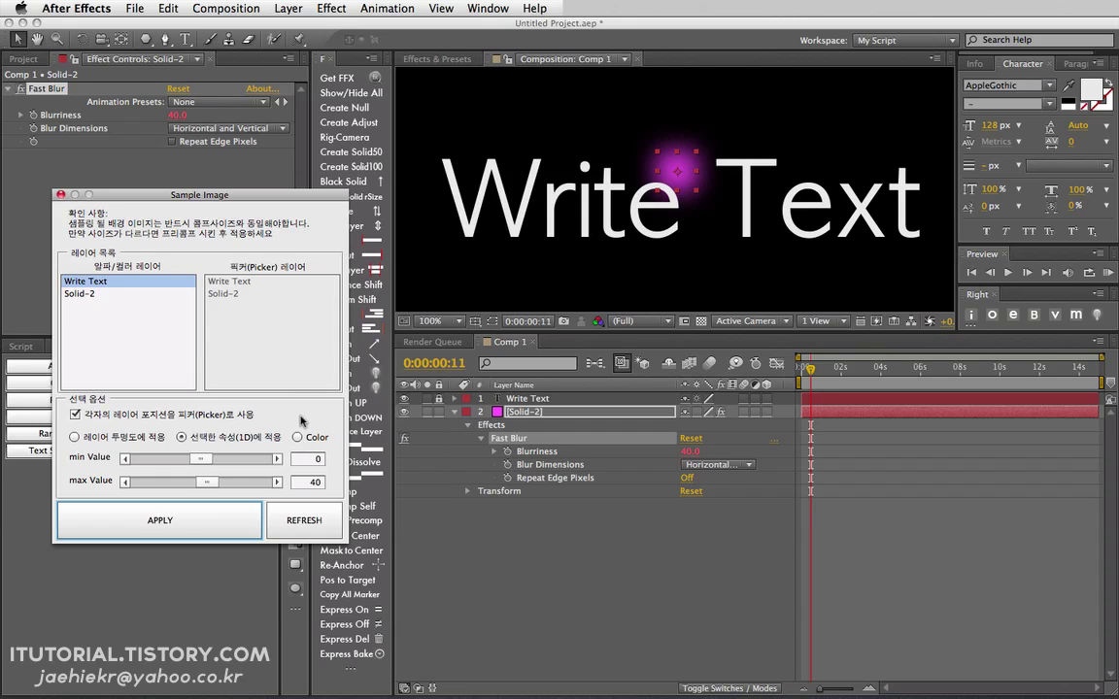
click(167, 283)
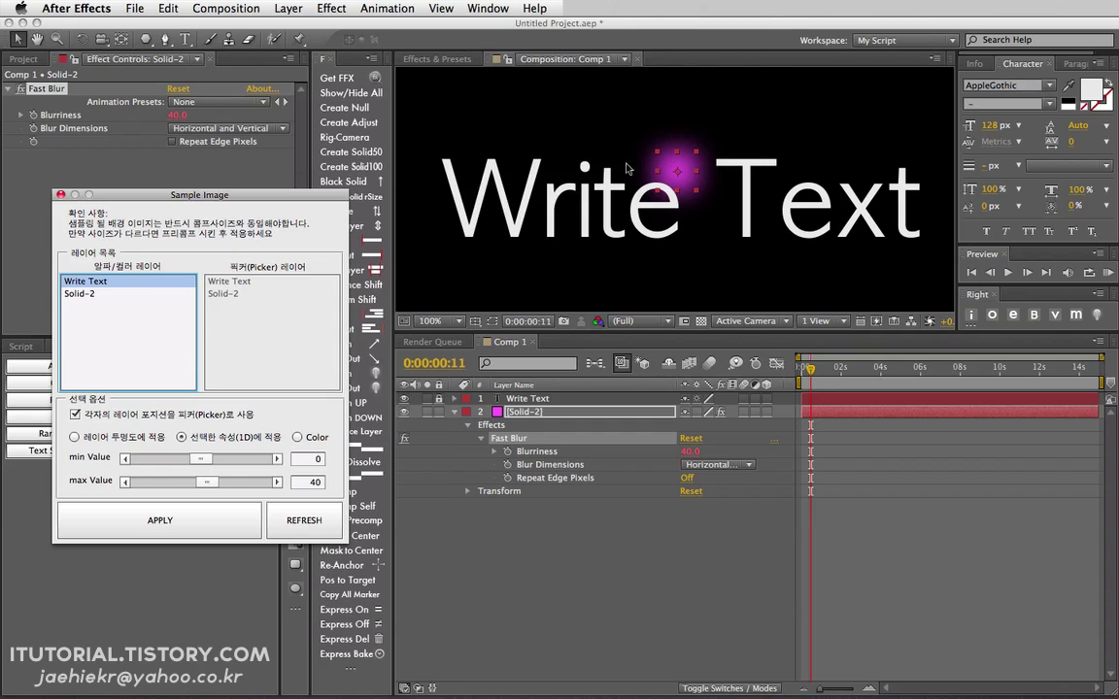
mouse_move(683, 170)
mouse_down()
mouse_move(686, 202)
mouse_move(690, 173)
mouse_up()
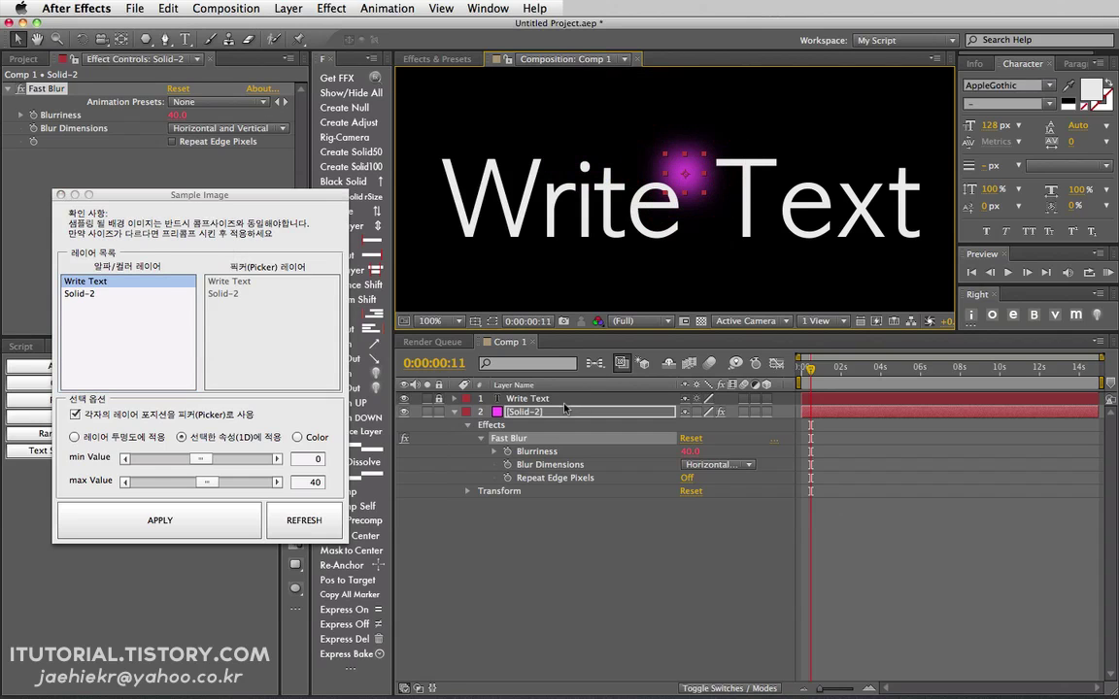
Step: Delete the magenta solid and the Write Text layer to empty the composition
click(536, 417)
key(Delete)
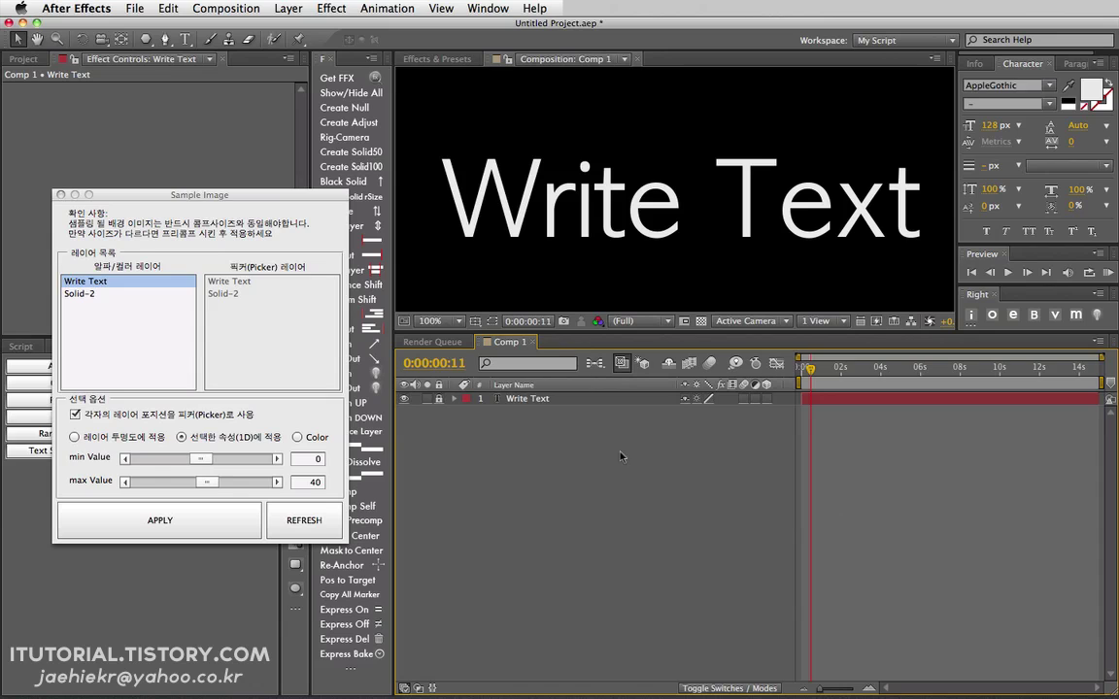
click(544, 398)
click(532, 399)
key(Delete)
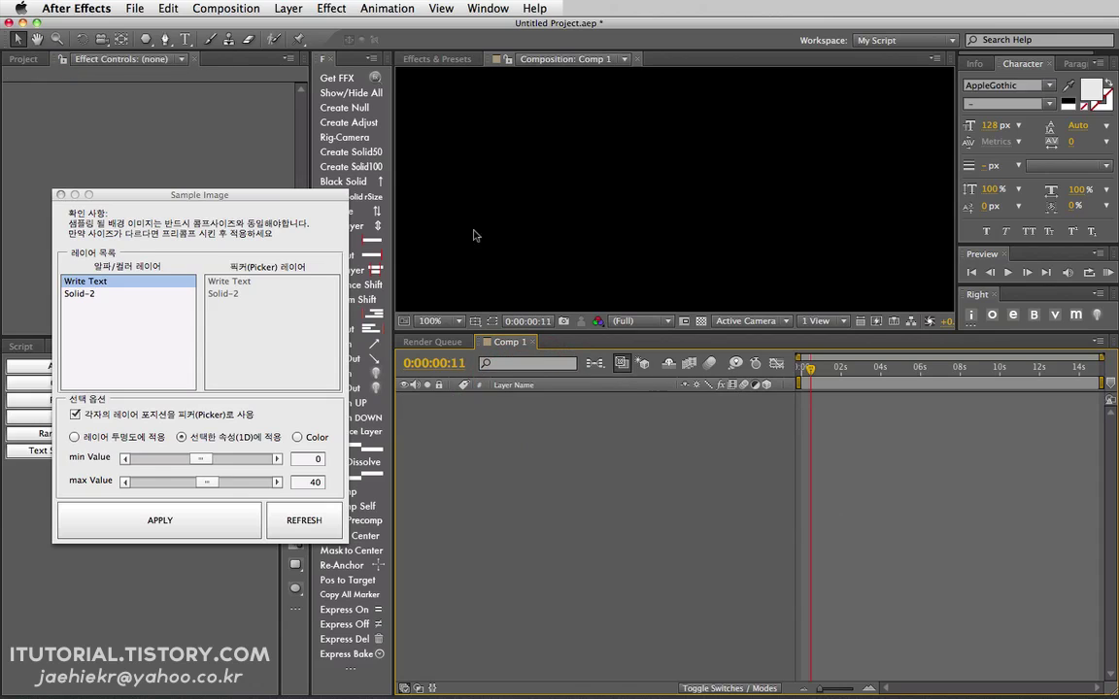
Step: Create a full-frame black solid, apply the 4-Color Gradient effect to it, and select its layer
scroll(555, 239, down, 2)
key(period)
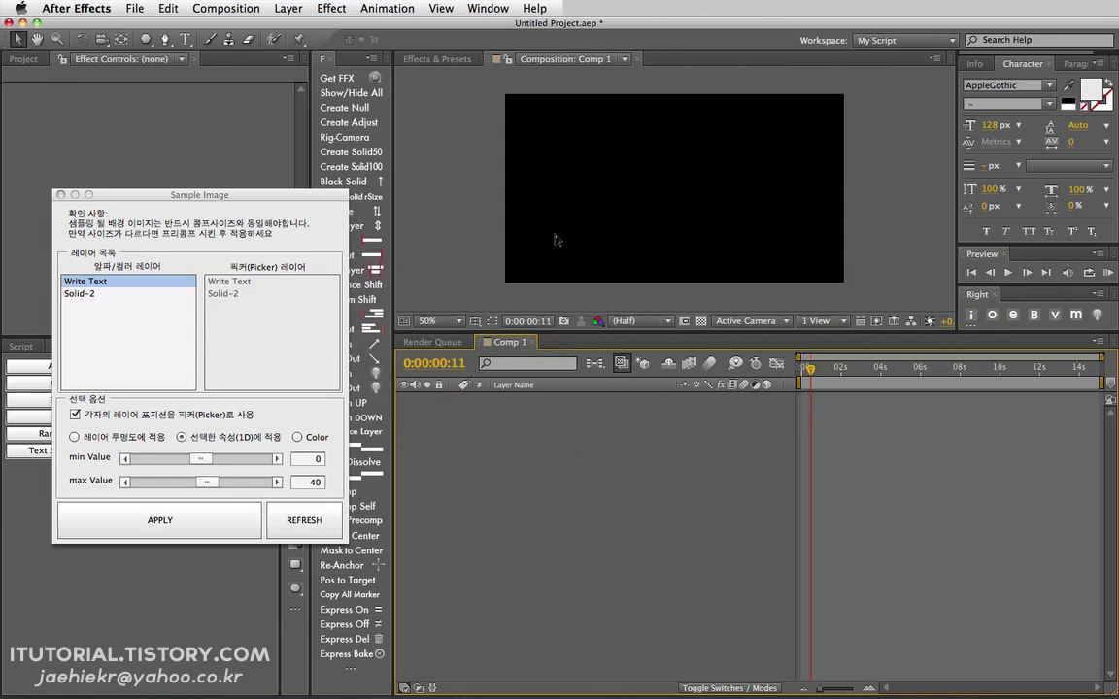
click(372, 167)
click(331, 8)
mouse_move(507, 338)
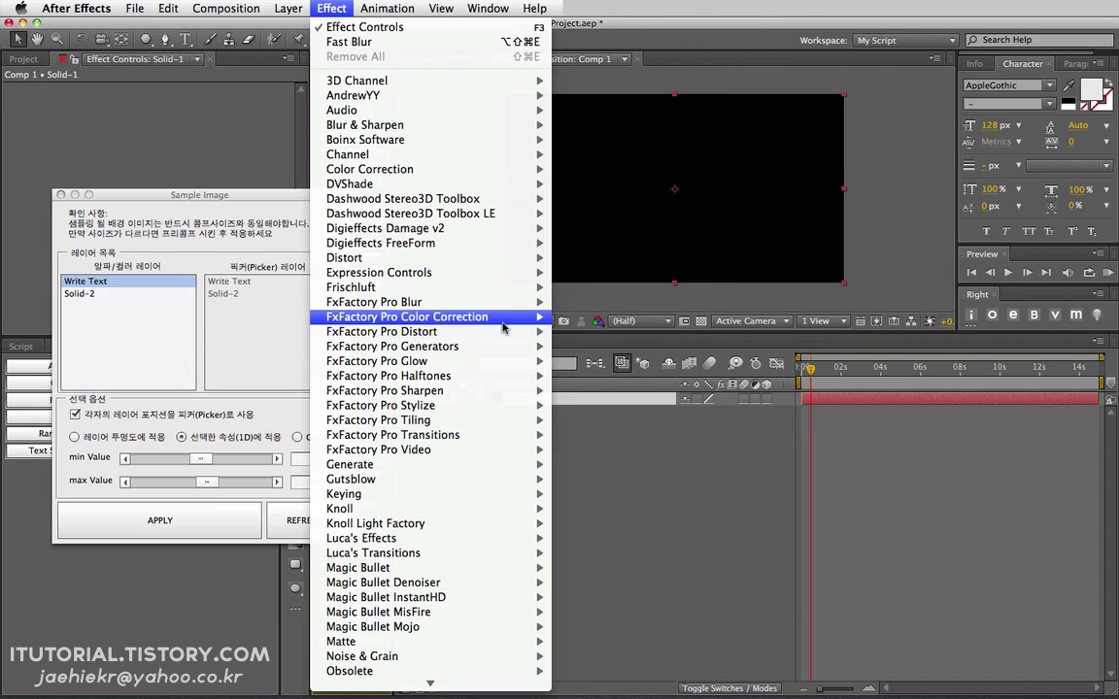
mouse_move(502, 464)
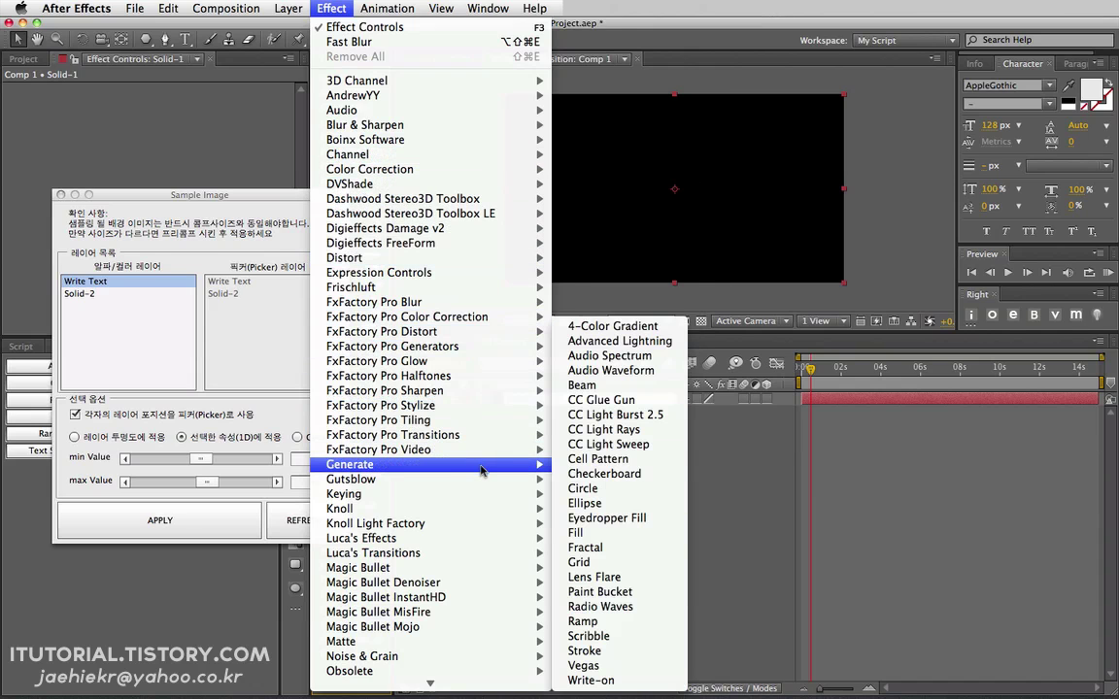
click(613, 327)
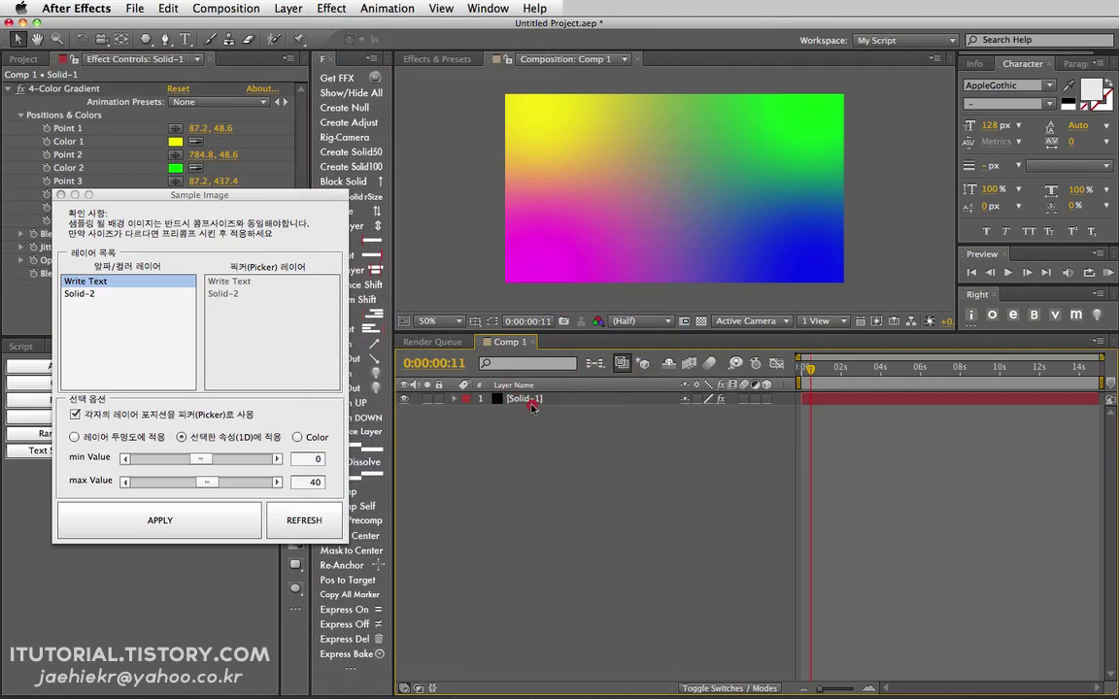
click(531, 406)
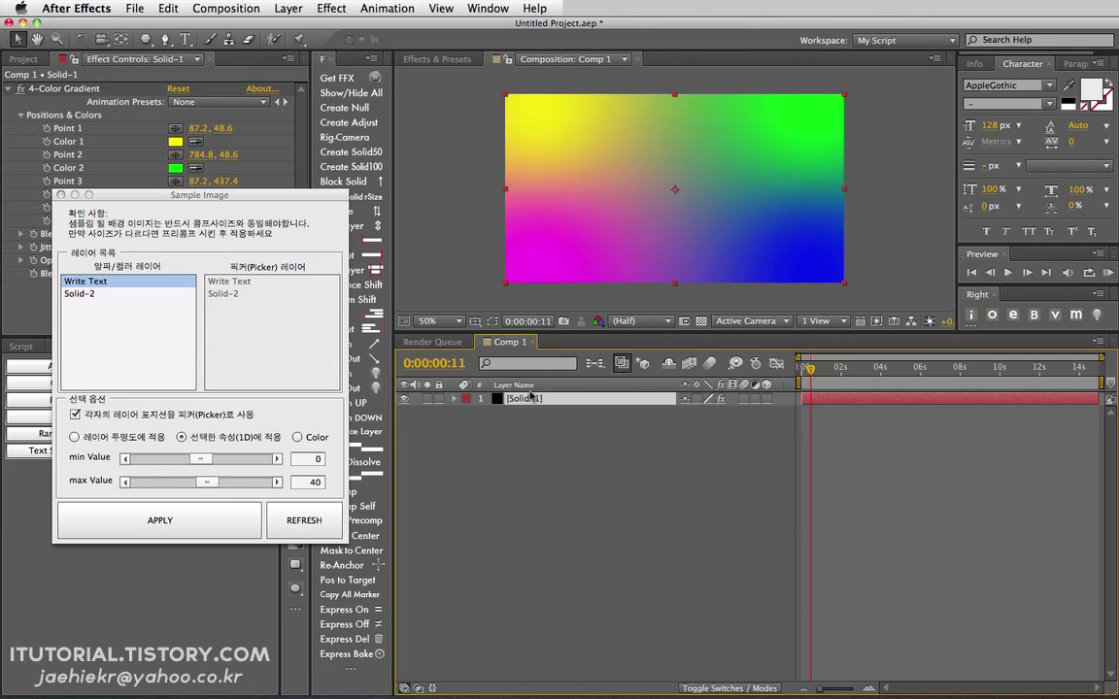
Step: Create a 100 px white solid, stack it above the gradient layer, and move it over the gradient's blue area
click(377, 151)
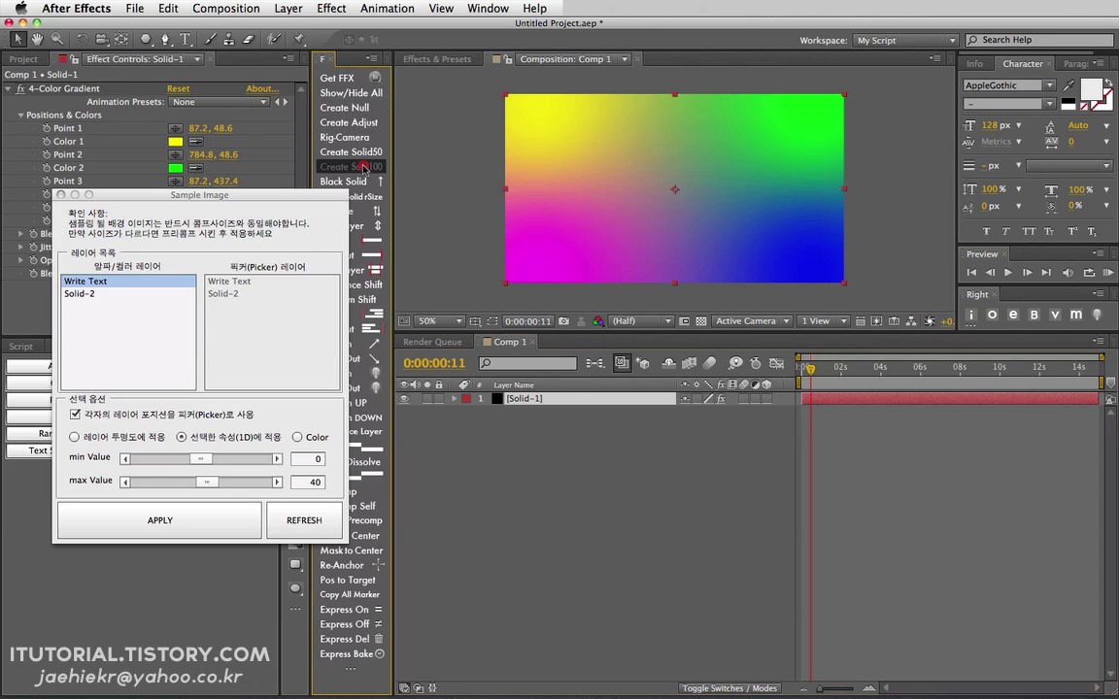
drag(679, 192, 750, 208)
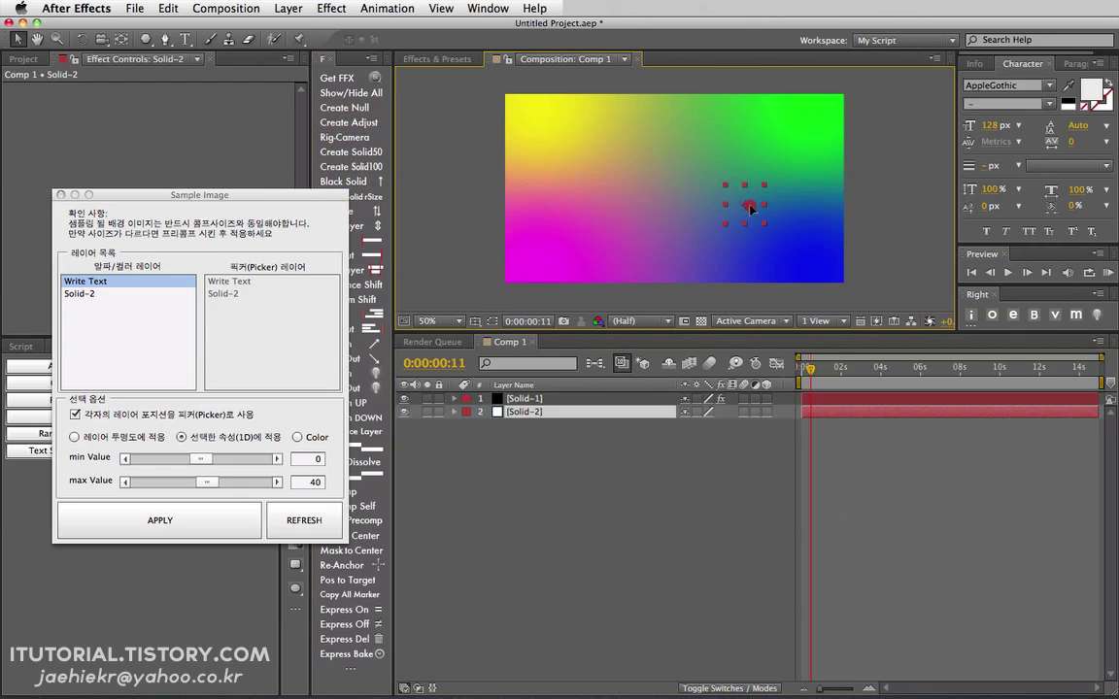
click(556, 399)
drag(555, 399, 462, 414)
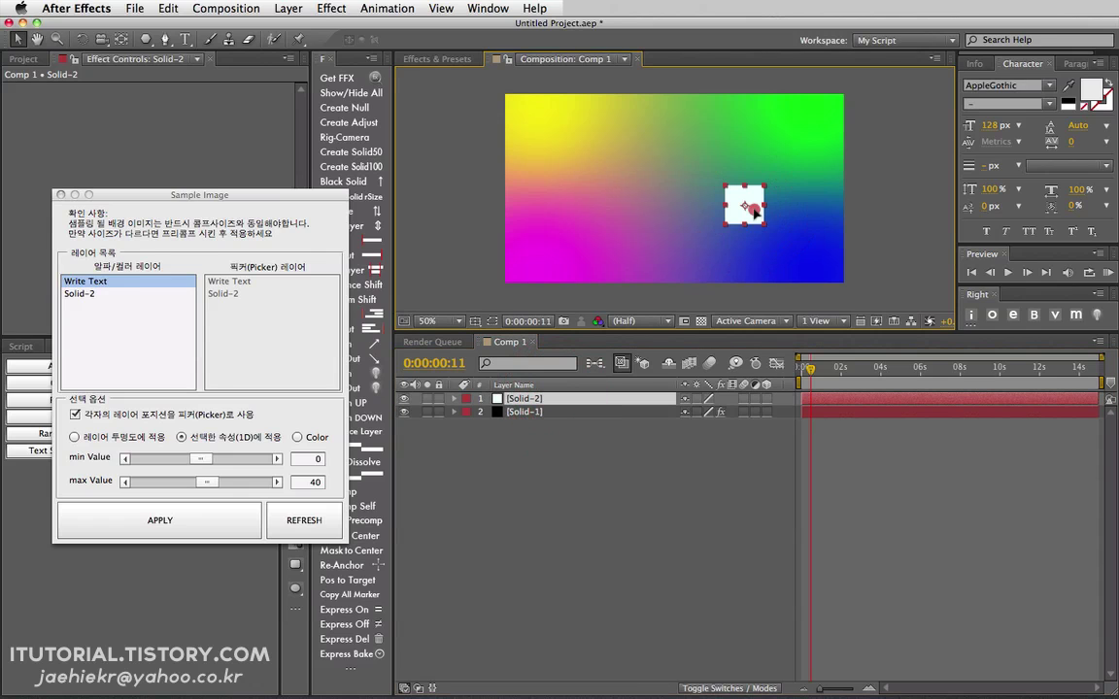
drag(749, 211, 794, 238)
Step: Configure Sample Image to use Solid-1 as the color source in Color mode, and try applying it to the white solid
click(503, 432)
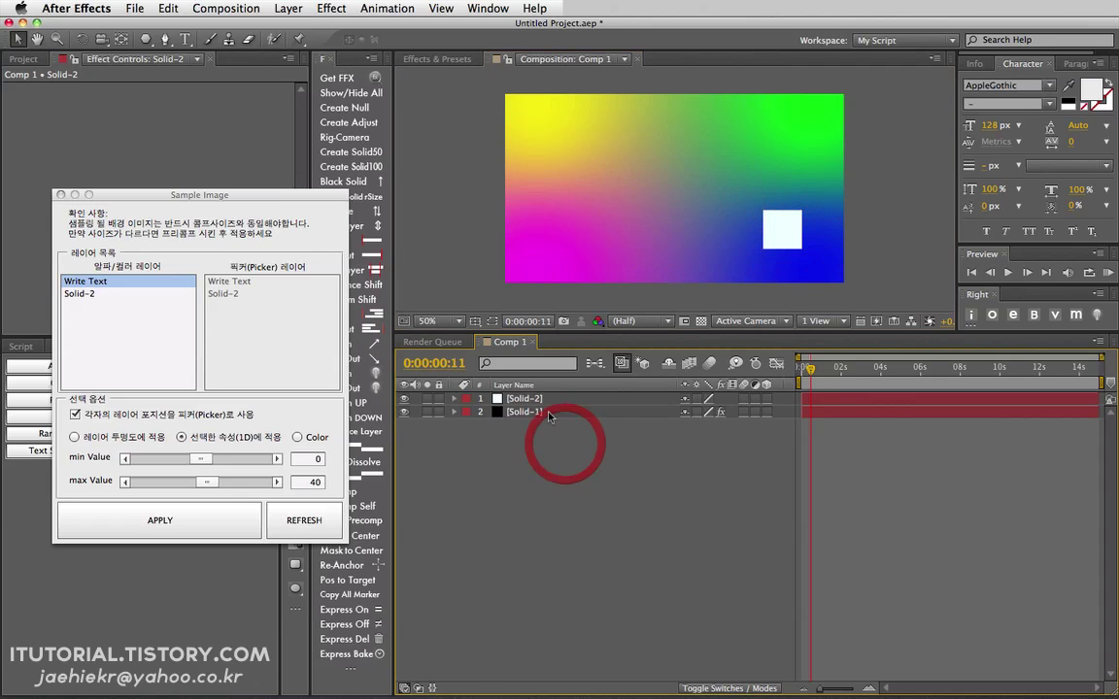
click(527, 399)
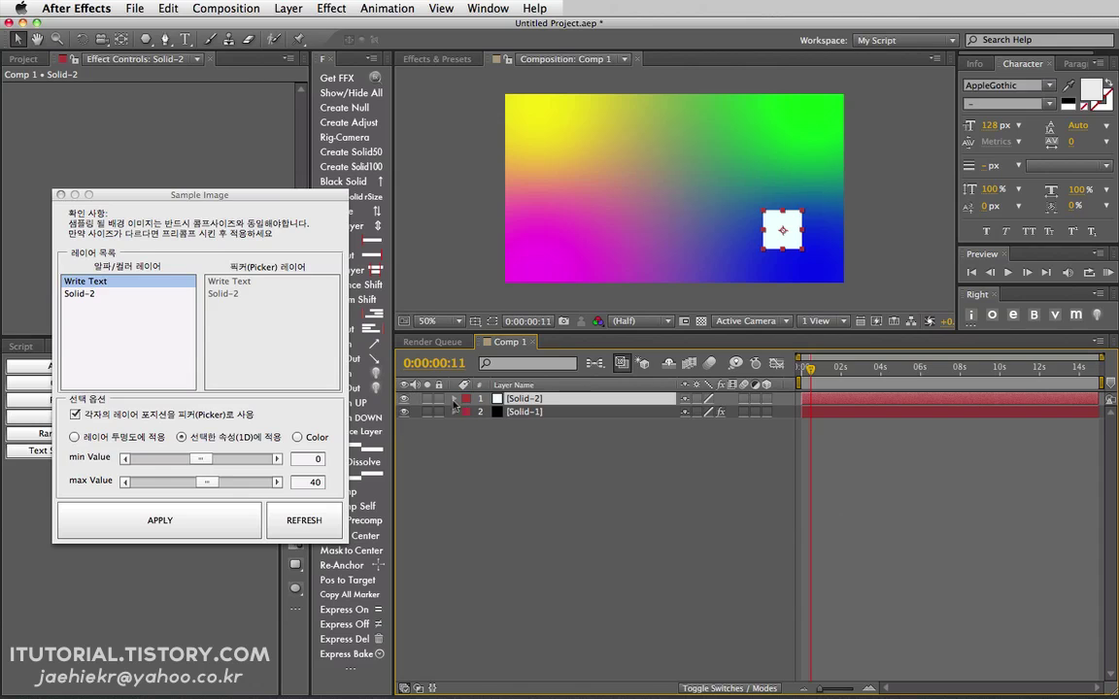
click(304, 522)
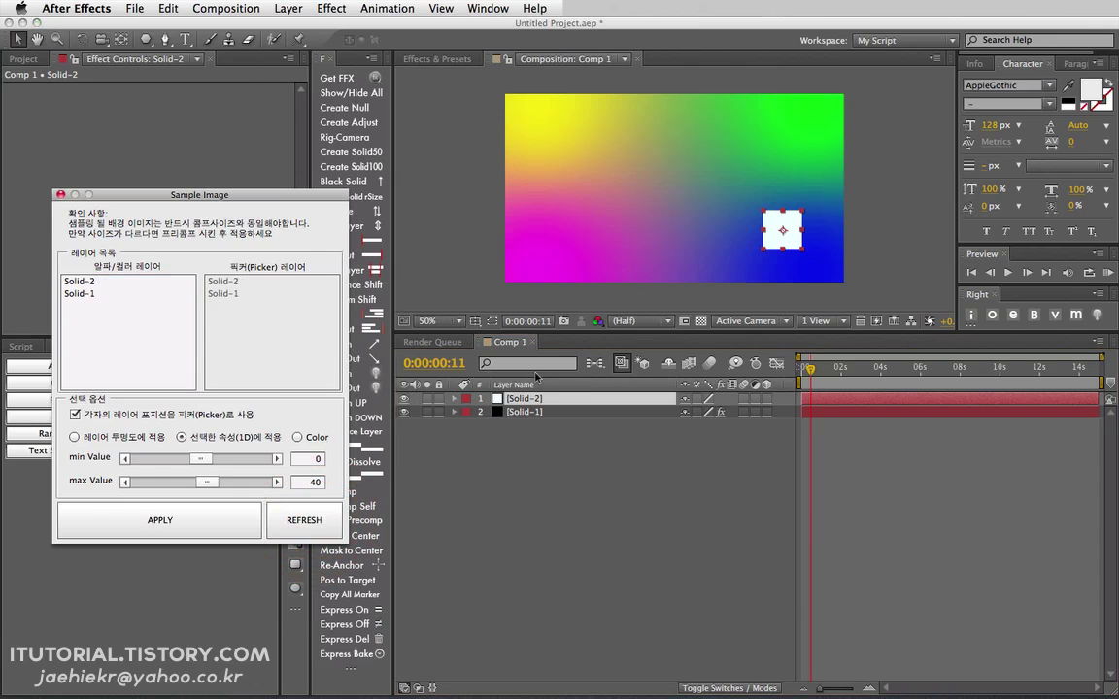
click(524, 399)
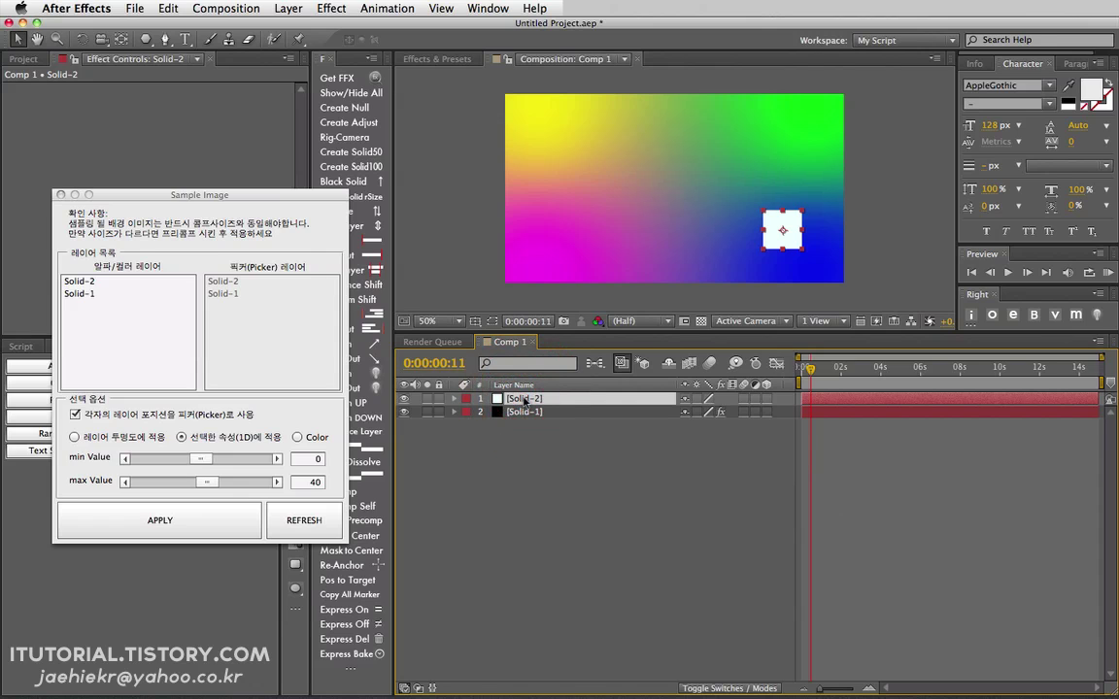
click(99, 293)
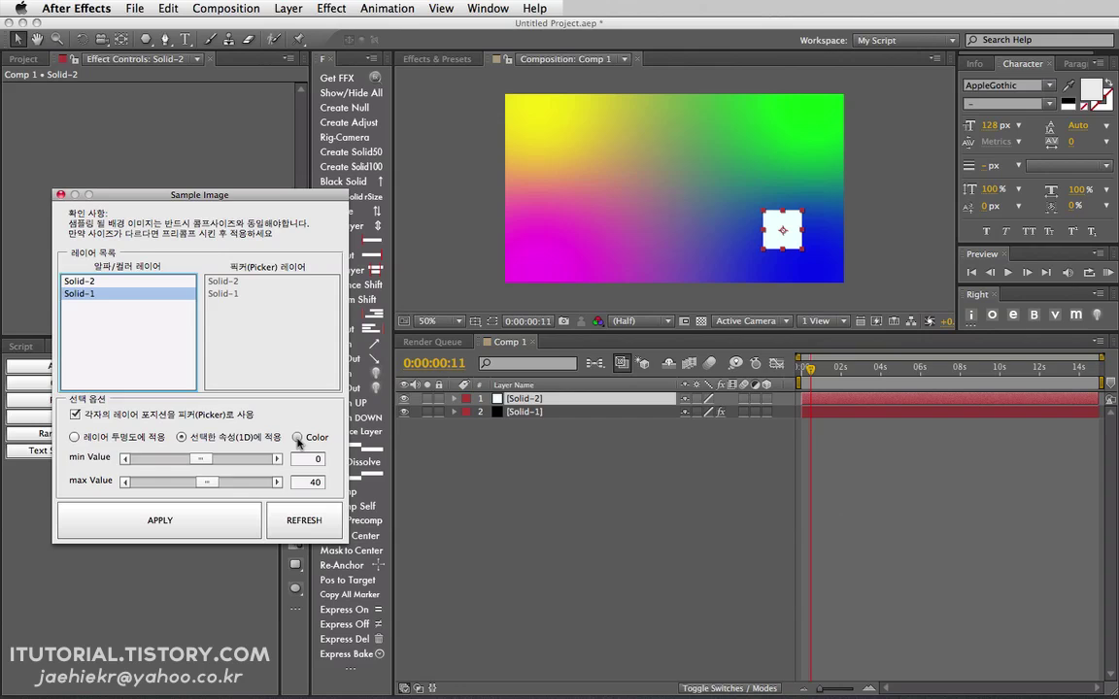
click(297, 438)
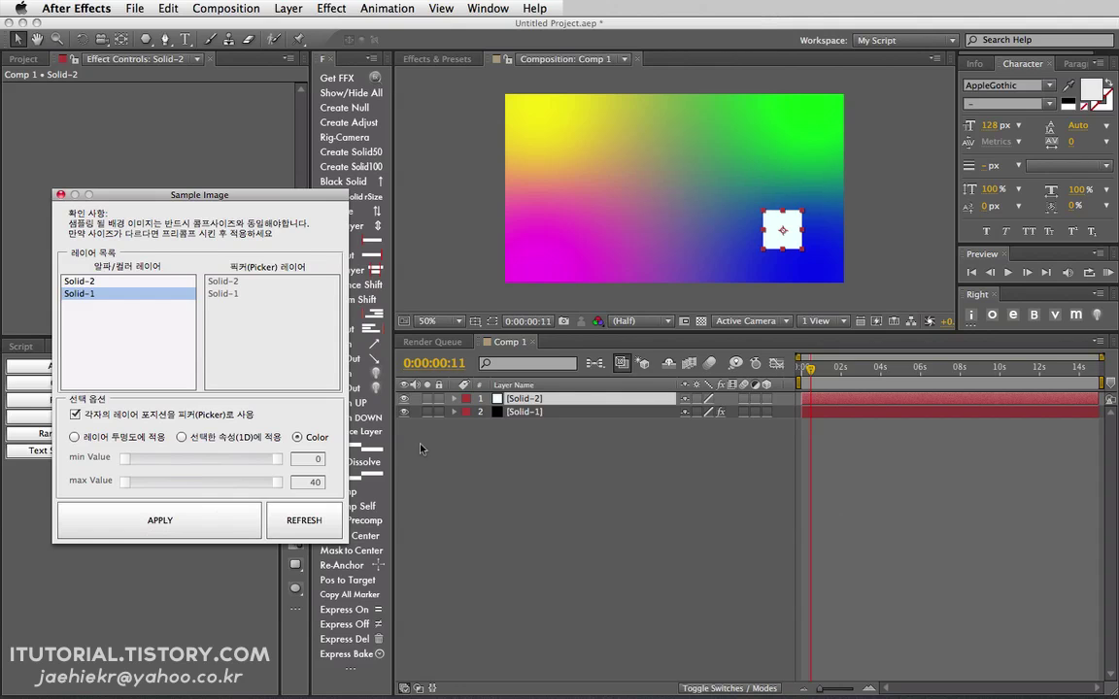
click(511, 399)
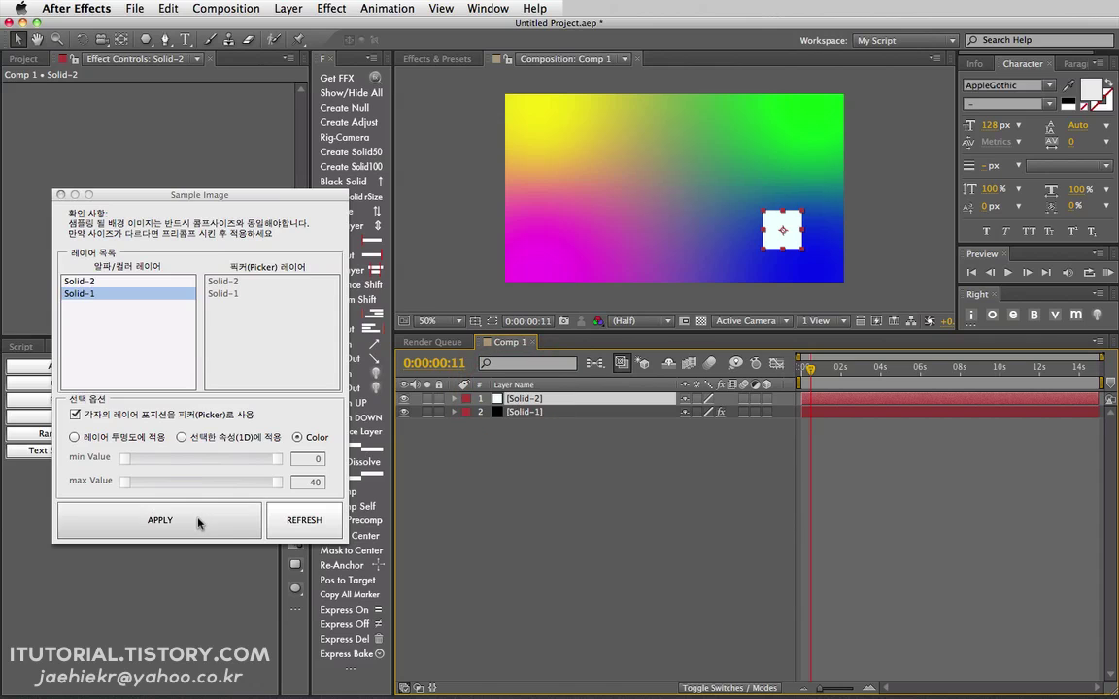
click(196, 522)
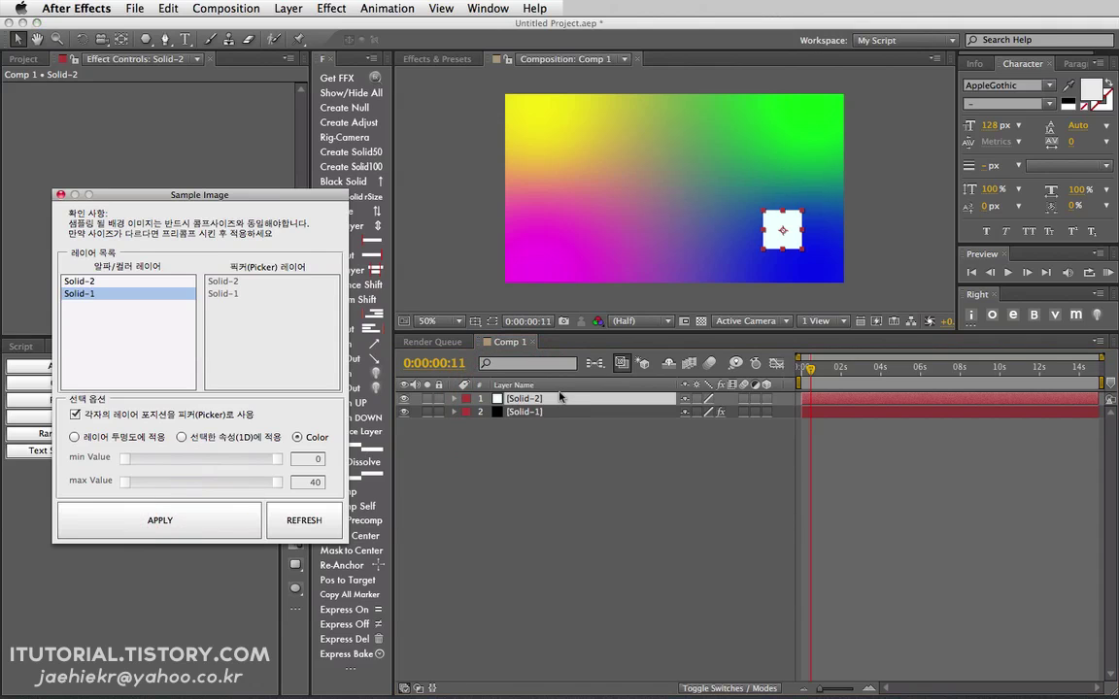
Step: Expand the white solid's Transform properties to inspect which properties the layer offers
click(482, 367)
click(453, 399)
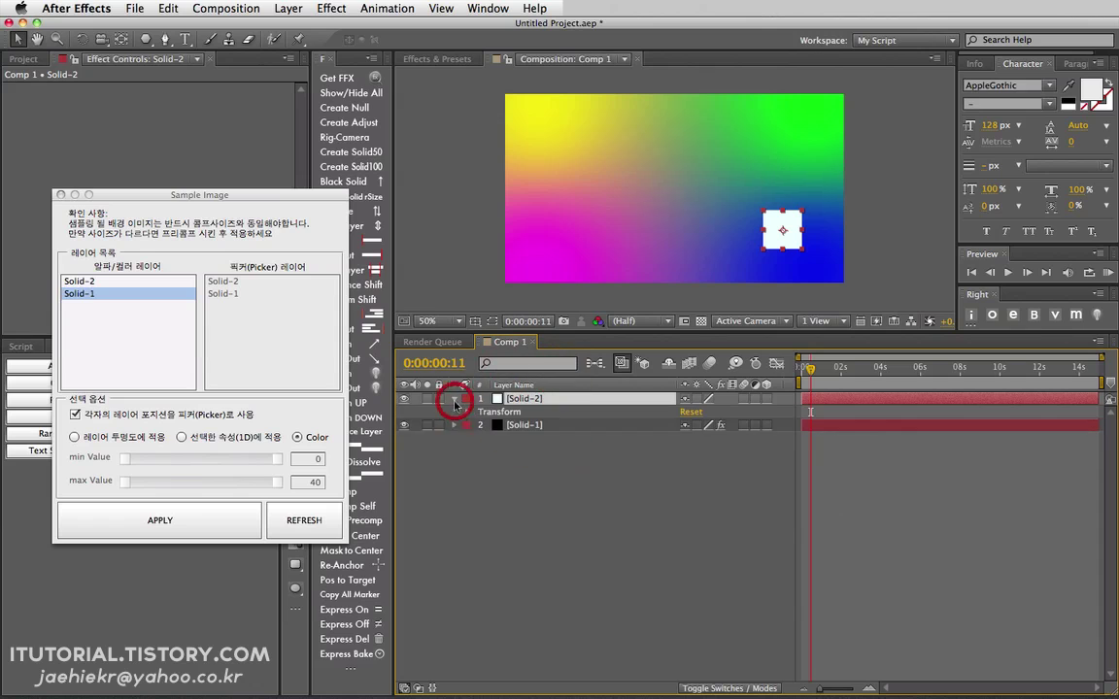
click(467, 414)
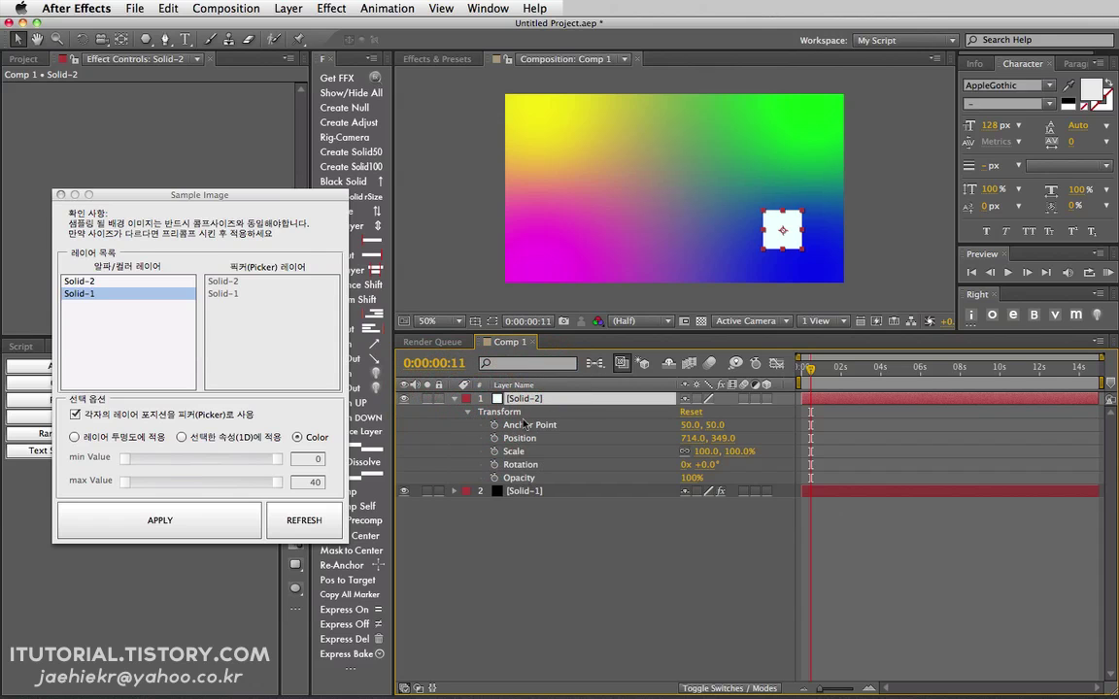
Step: Apply the Generate Fill effect to Solid-2
click(523, 401)
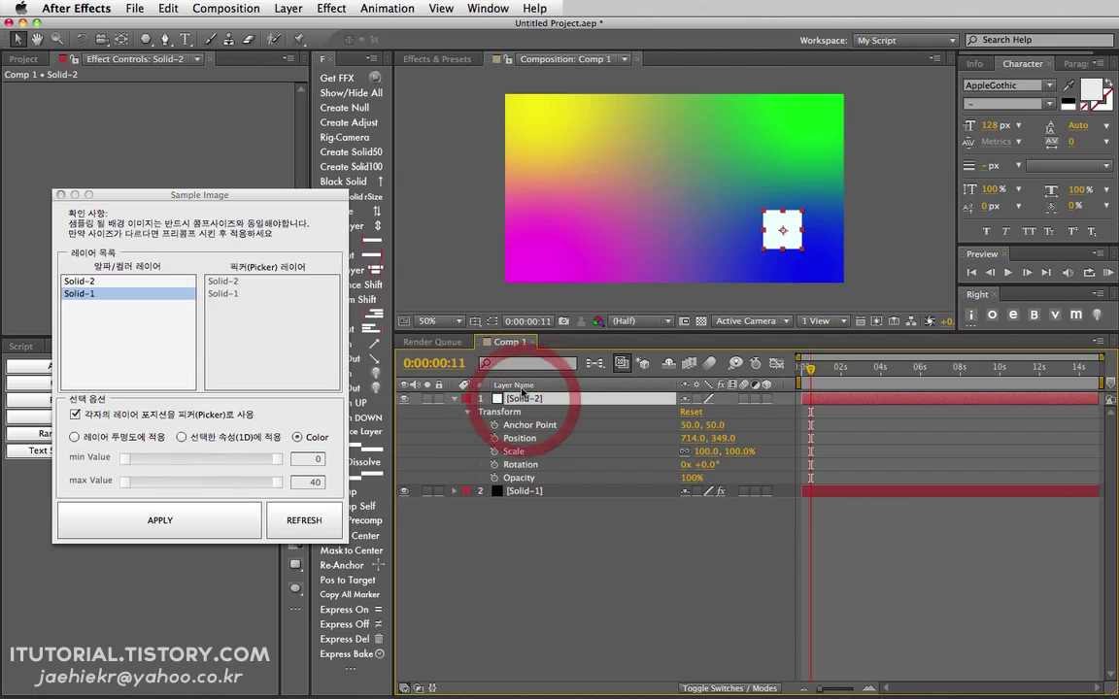
click(331, 10)
scroll(437, 388, down, 3)
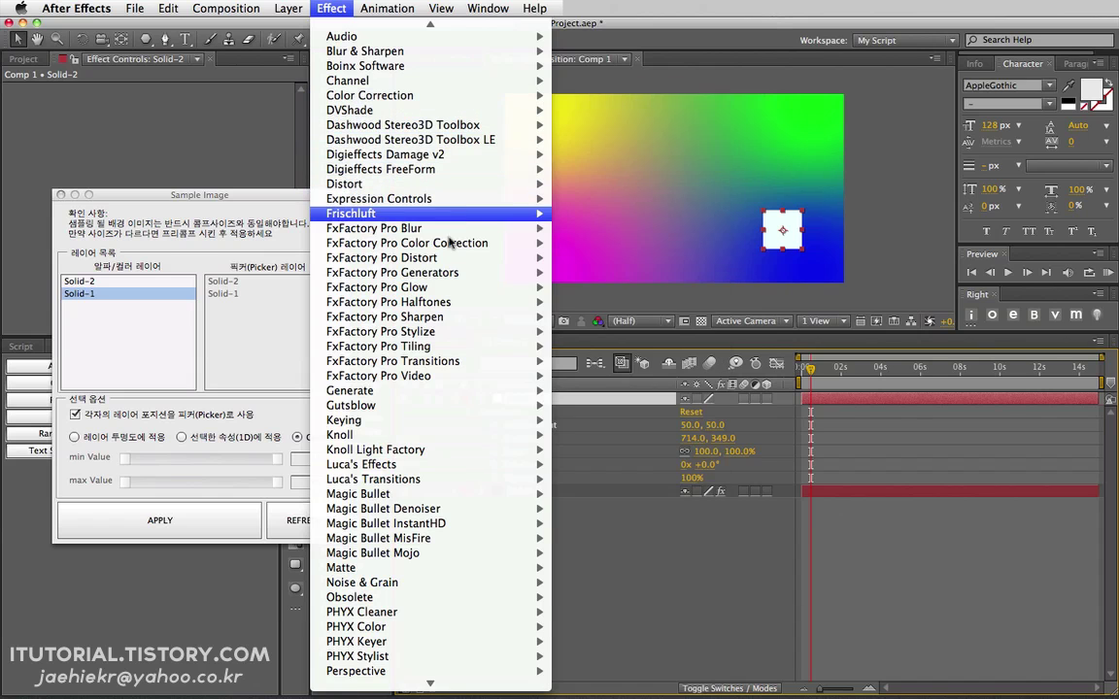
mouse_move(454, 392)
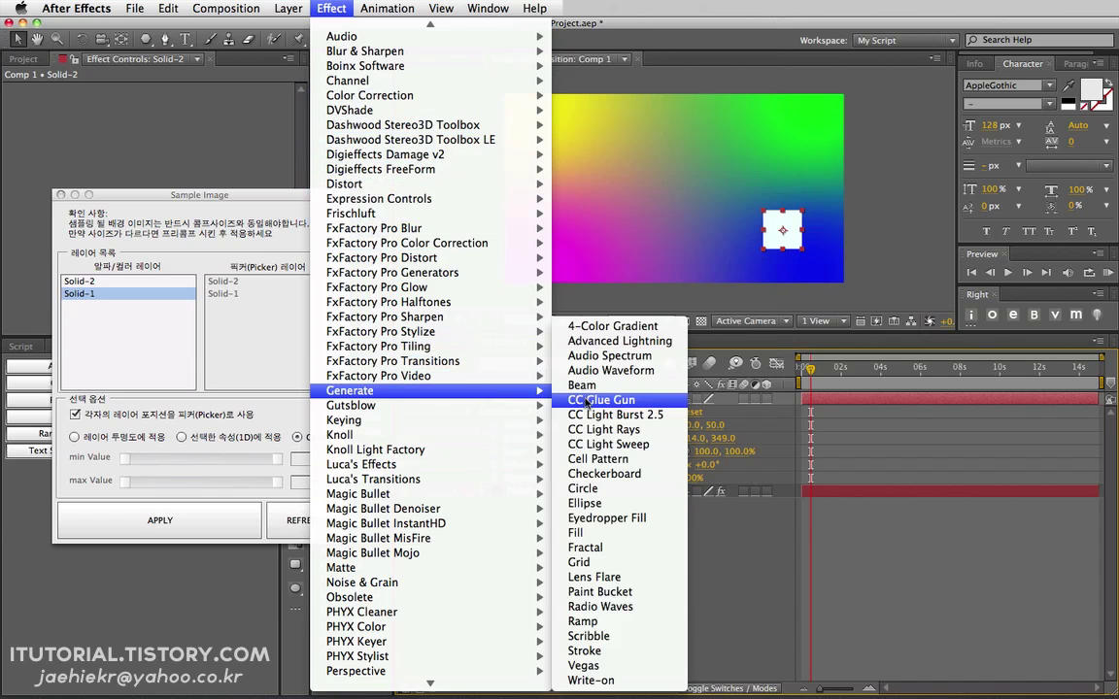
click(578, 532)
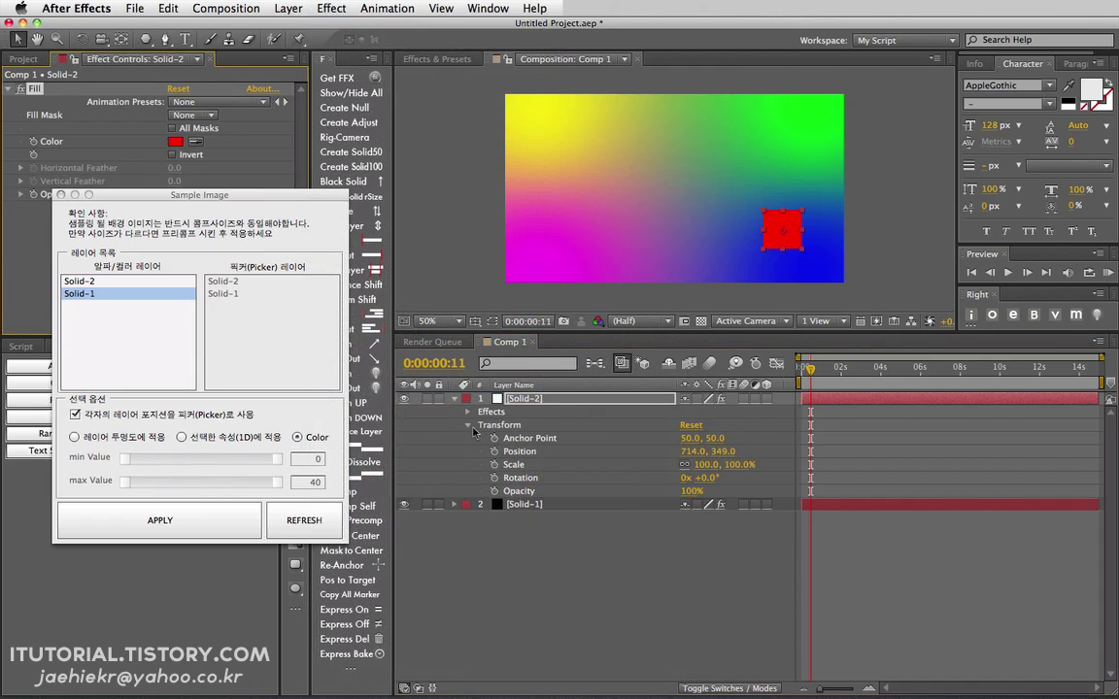
Step: Expand Solid-2's Fill effect, select its Color property, and apply Sample Image to it with Solid-1 as the source
click(468, 425)
click(468, 412)
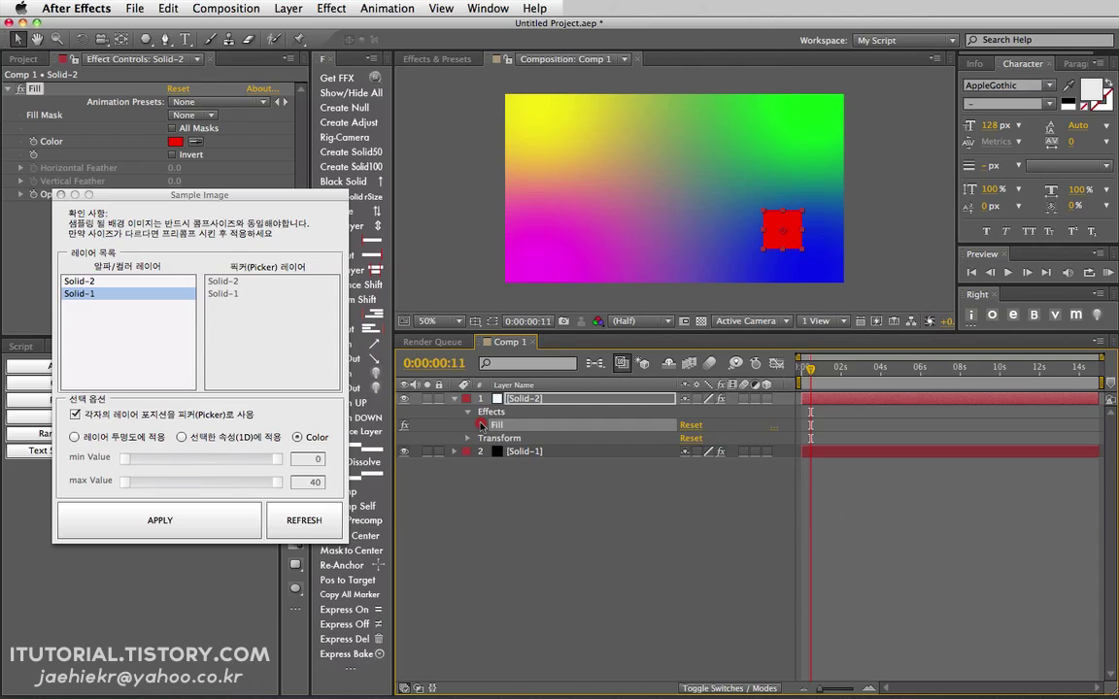
click(482, 425)
click(532, 464)
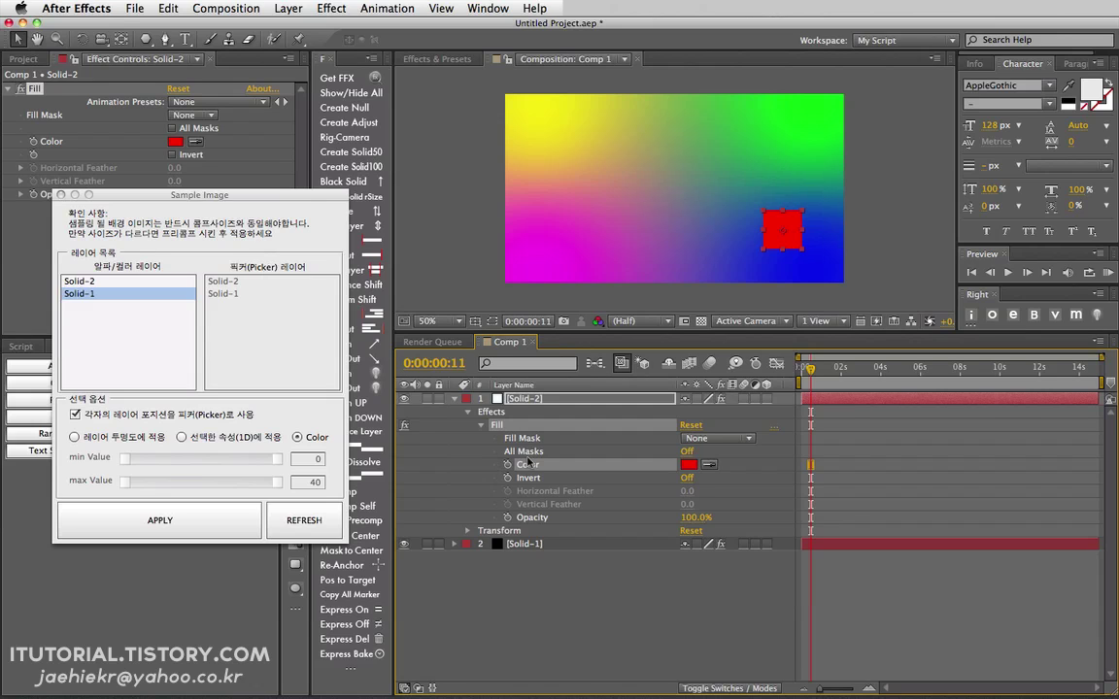
click(237, 520)
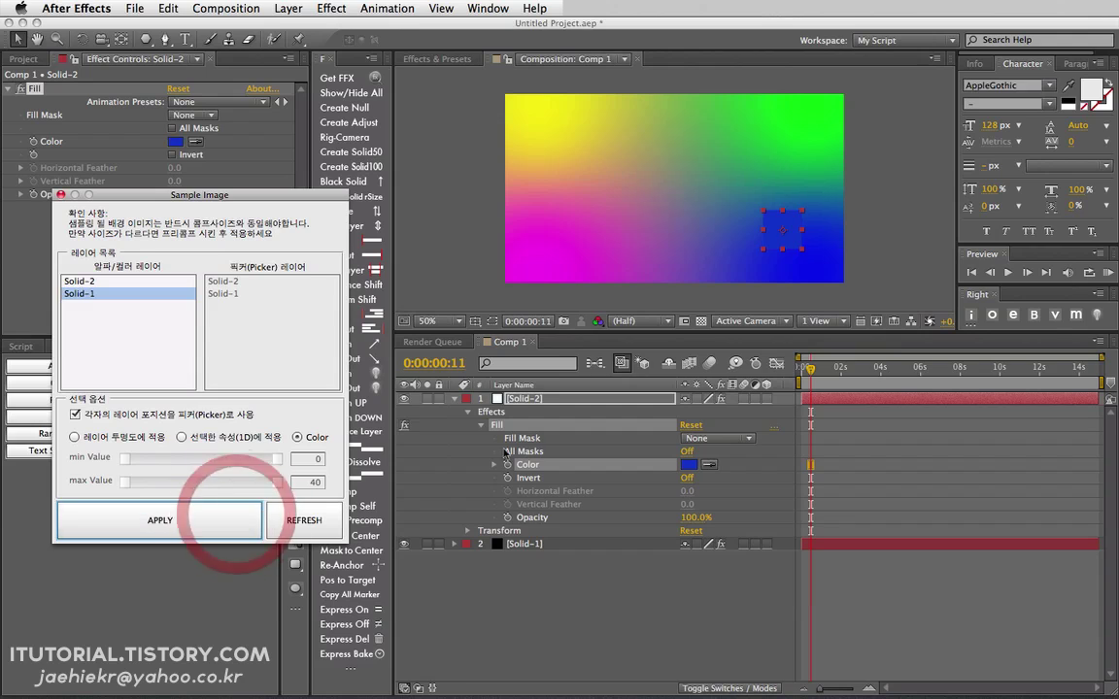
Step: Move Solid-2 from the blue area across the gradient to the middle of the frame, and hide the gradient layer
drag(803, 246, 730, 234)
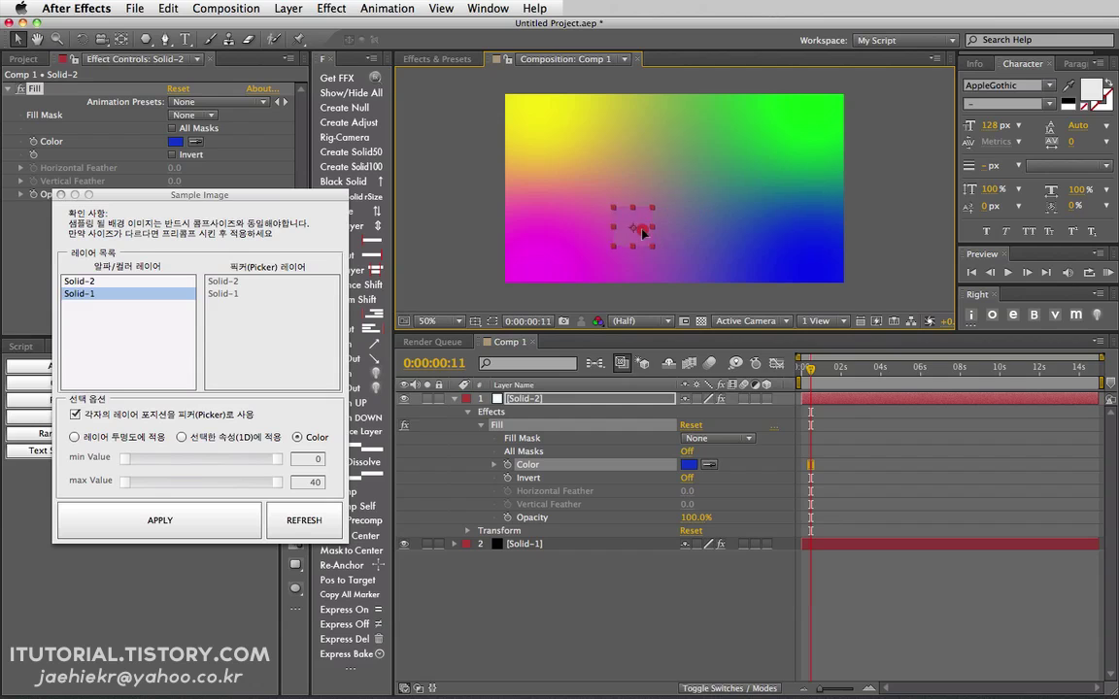
drag(643, 233, 675, 205)
click(404, 546)
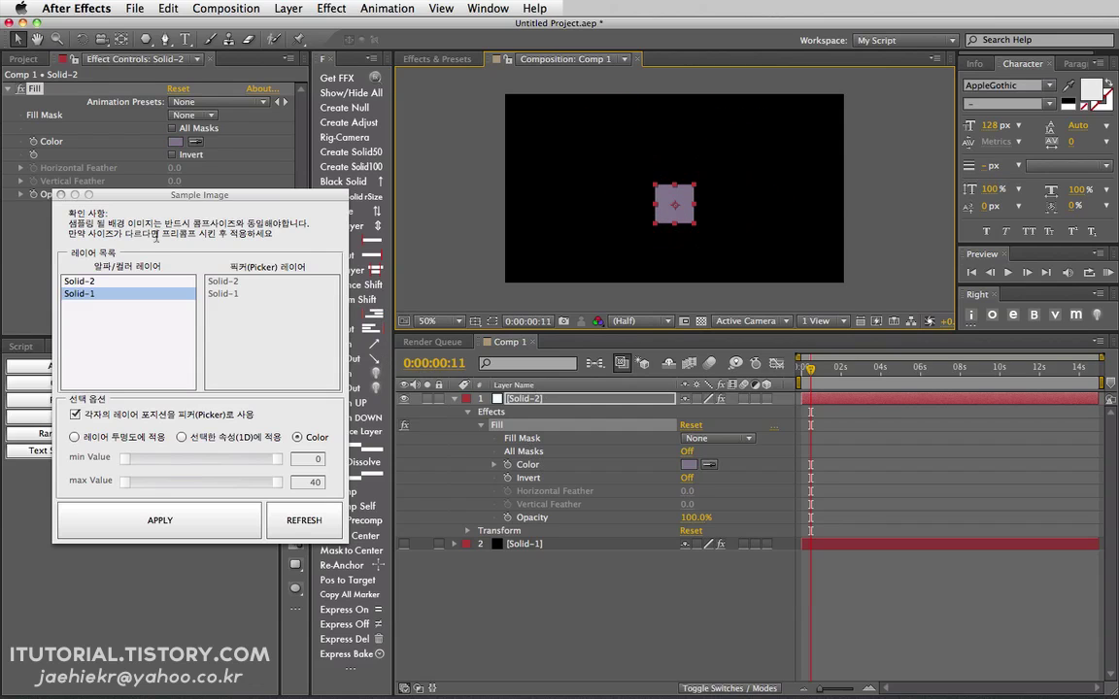
Step: Highlight the script's note about pre-composing backgrounds of a different size, and delete the Solid-1 gradient layer
drag(273, 233, 114, 233)
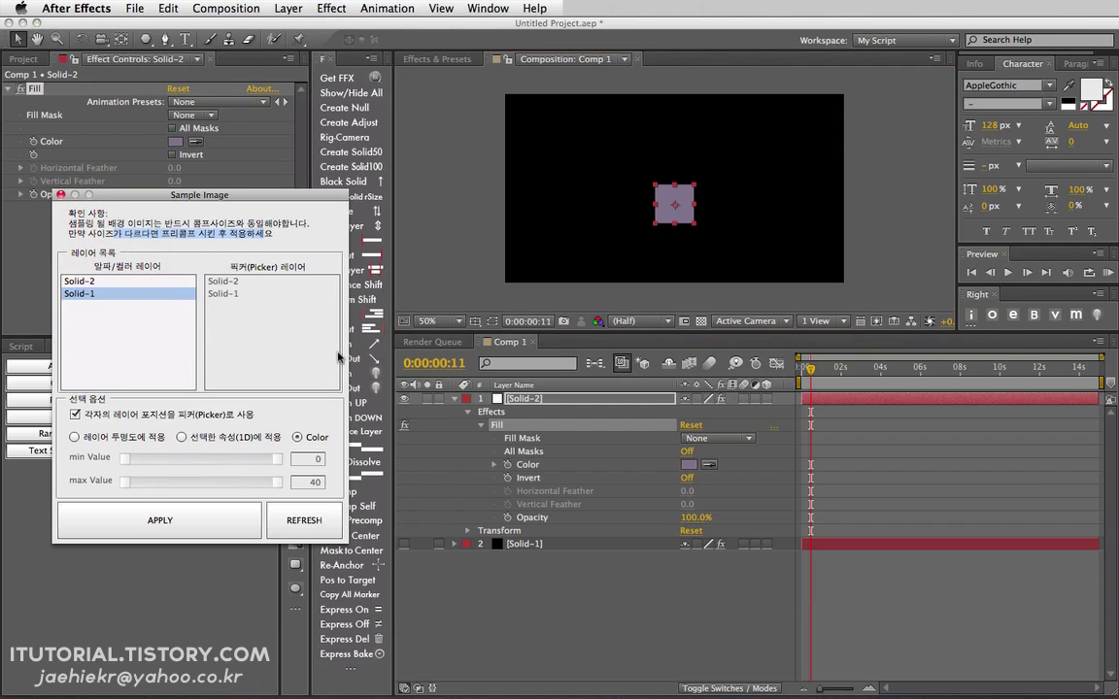
click(640, 449)
click(545, 399)
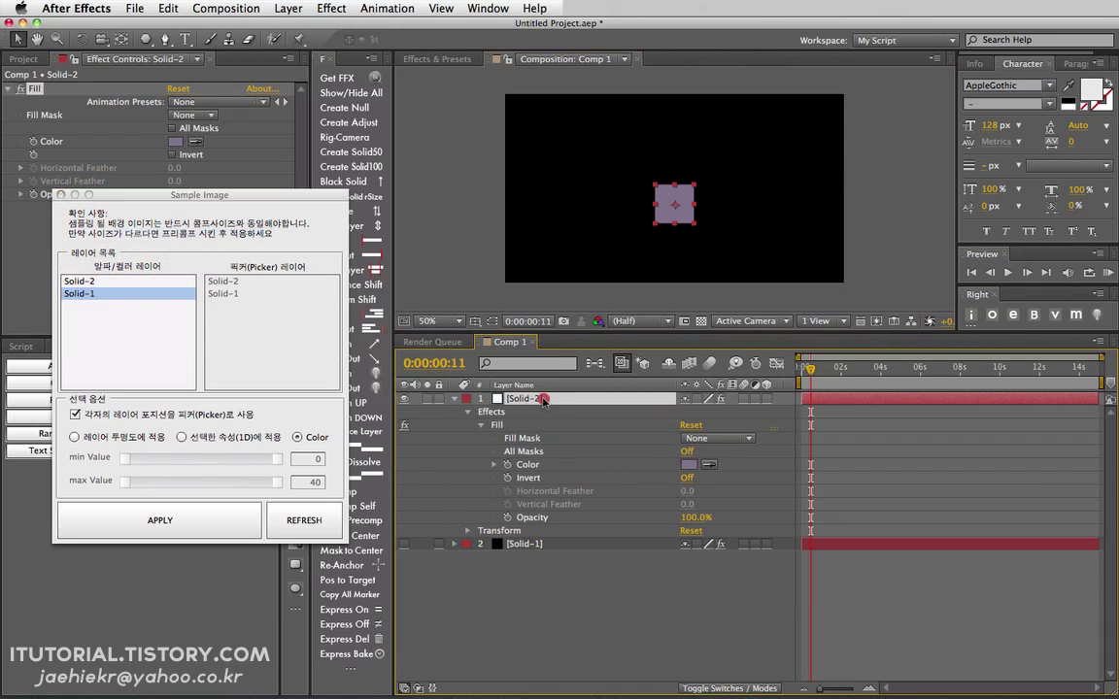
click(537, 543)
key(Delete)
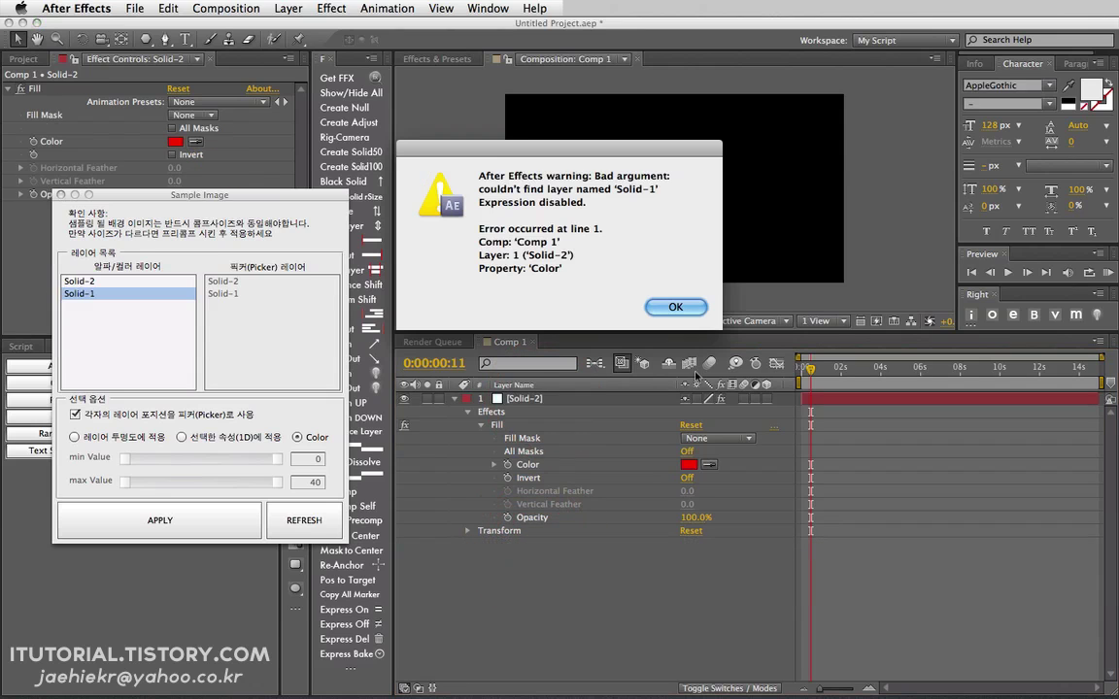
click(678, 308)
Step: Create a 400 × 400 px green solid with square pixels
click(481, 398)
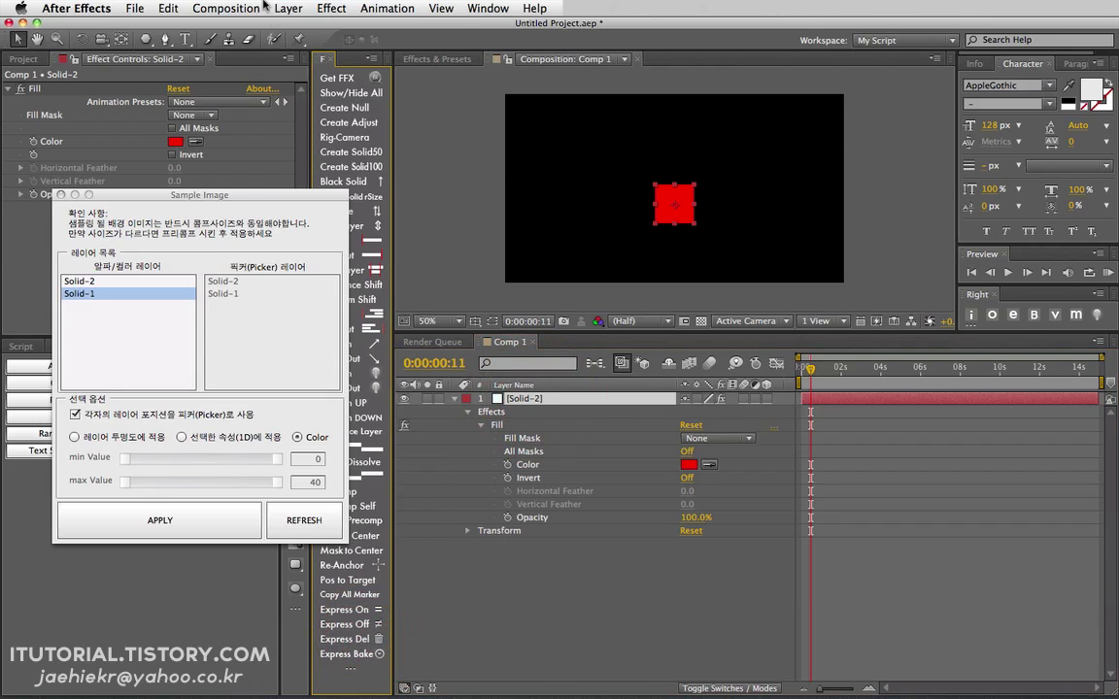
click(288, 8)
mouse_move(273, 27)
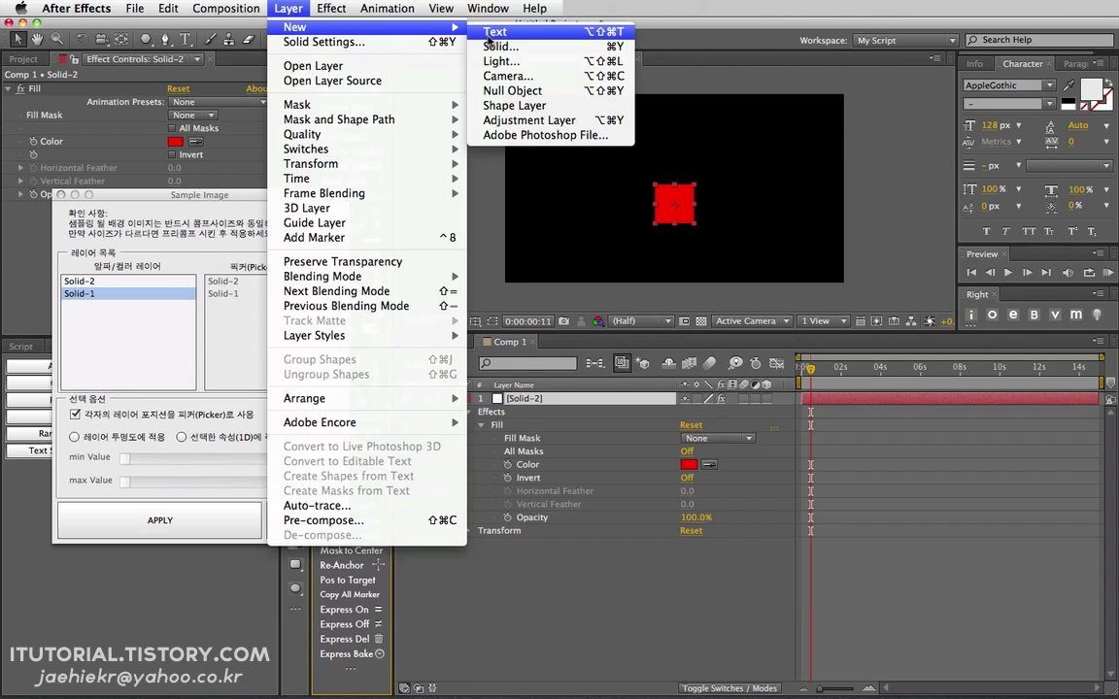
click(497, 46)
click(545, 226)
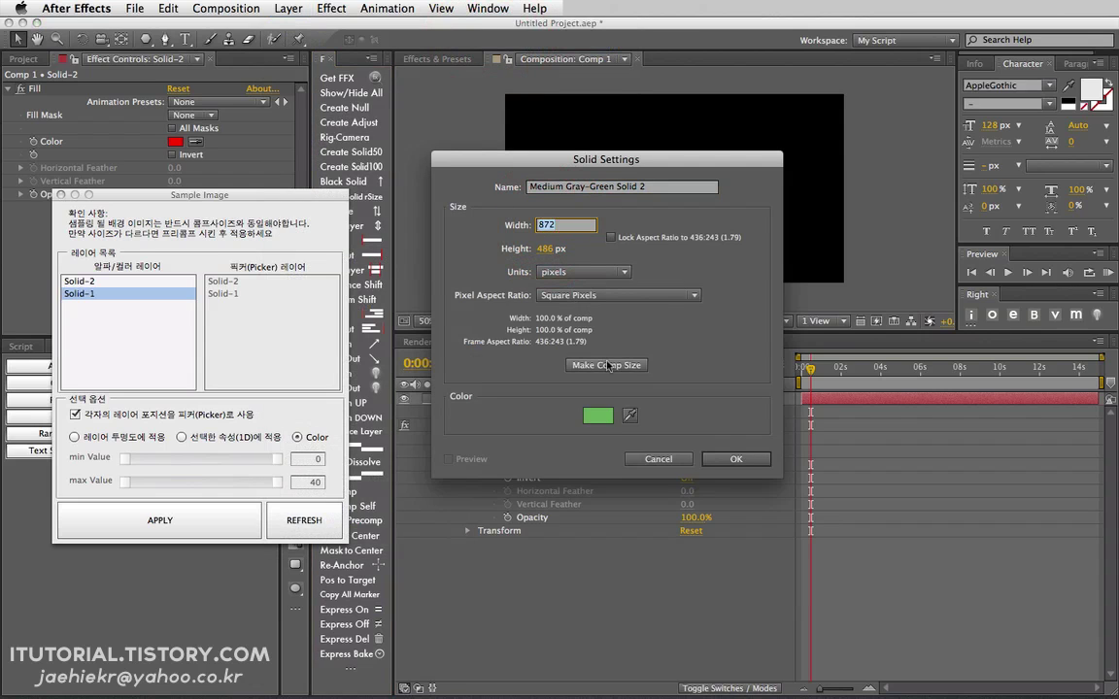
key(Tab)
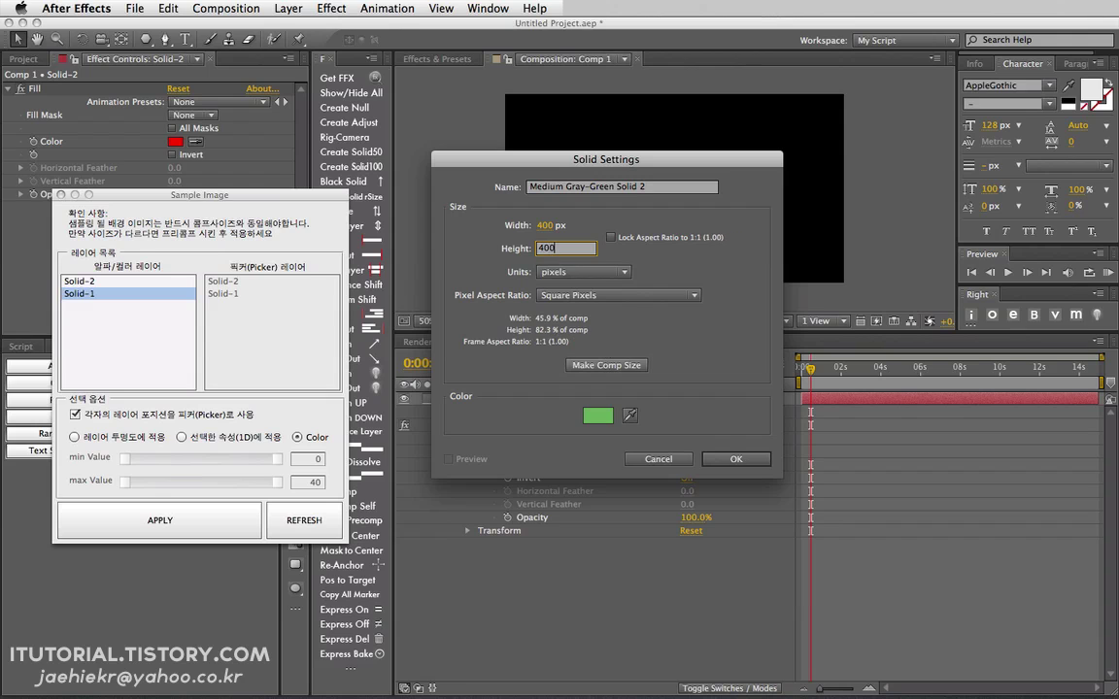
click(732, 459)
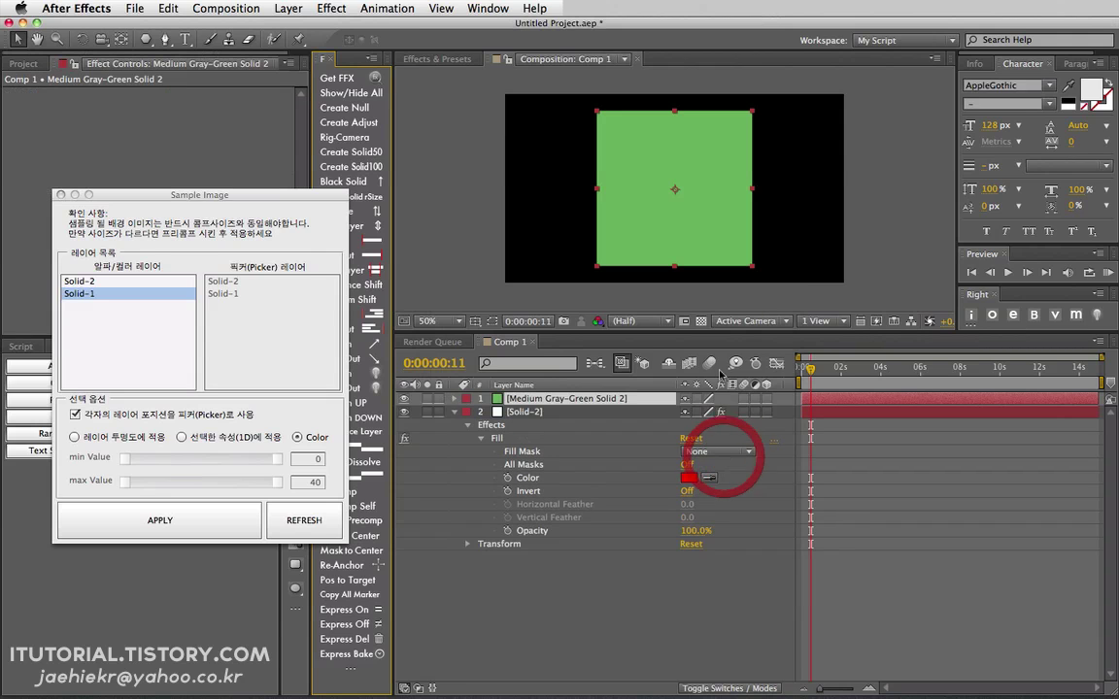
Step: Move the green solid toward the right side of the frame, and stack Solid-2 above it
drag(699, 214, 772, 213)
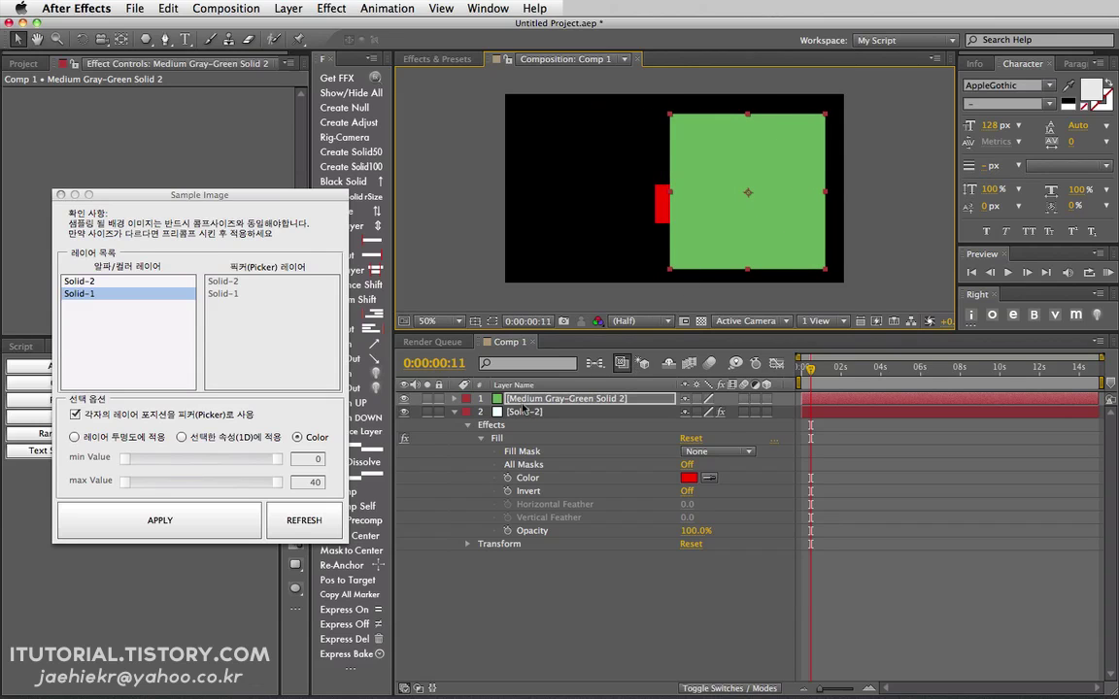
drag(523, 410, 529, 393)
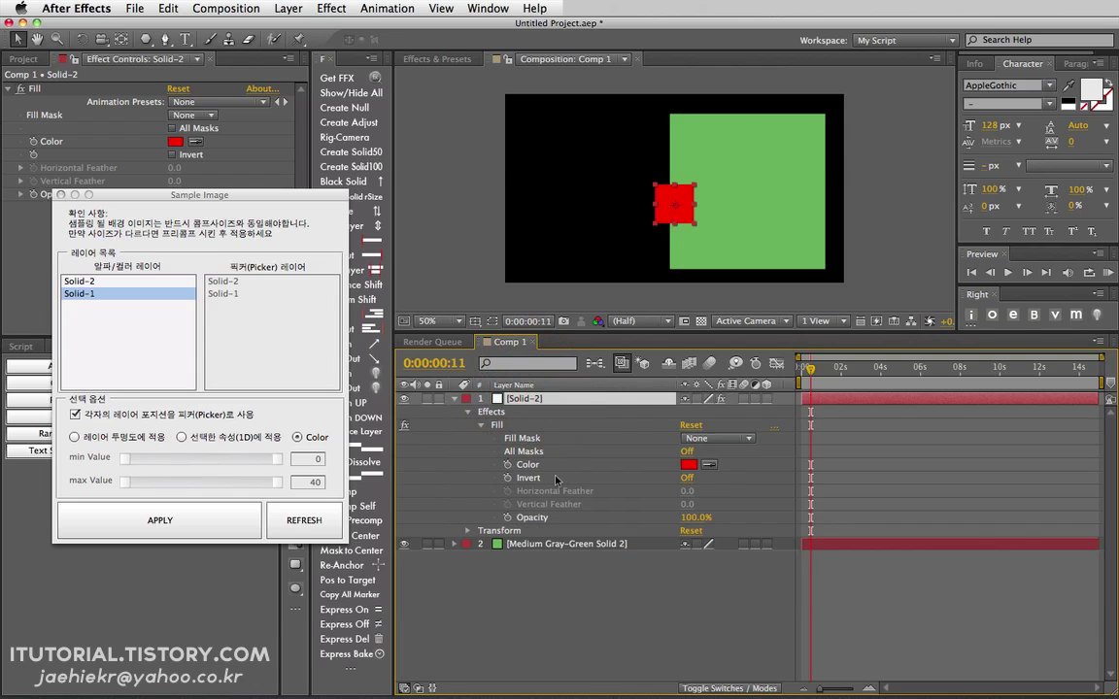
click(535, 545)
click(533, 398)
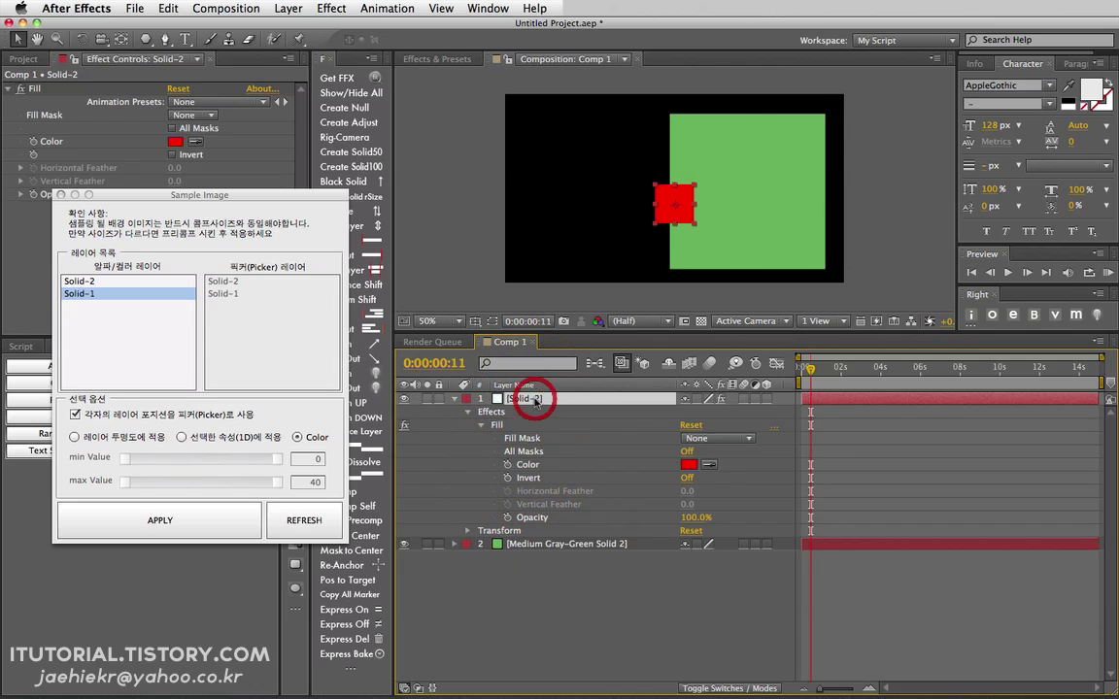
Step: Refresh the Sample Image layer lists and apply Medium Gray-Green Solid 2 as color source to Solid-2's Fill Color
click(302, 519)
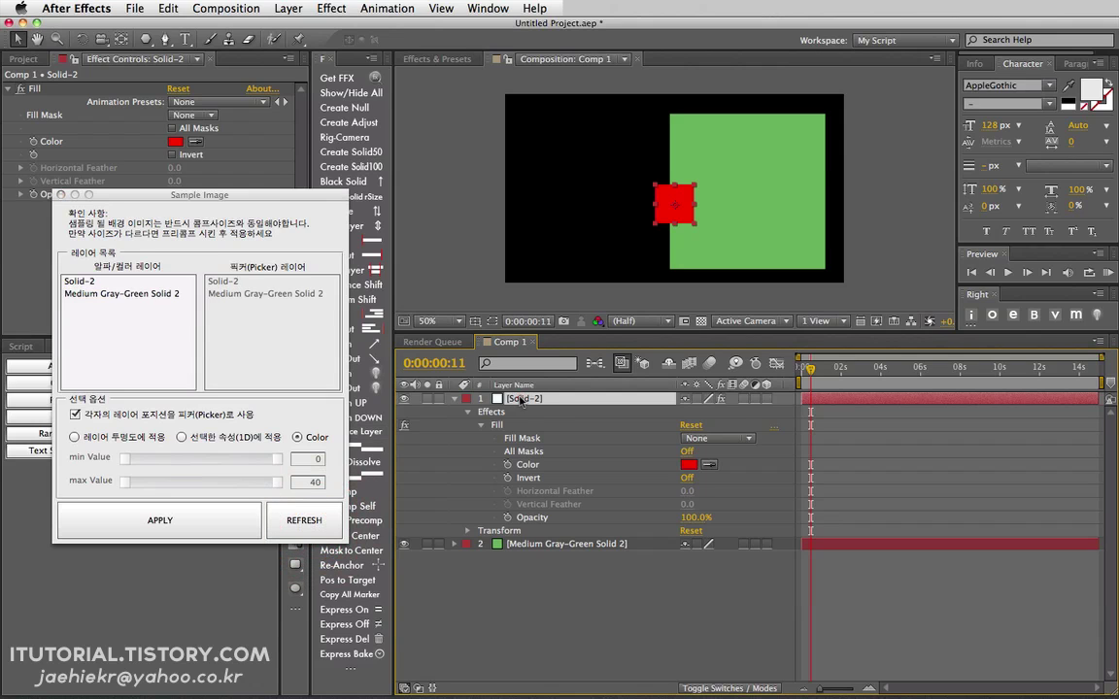
click(161, 293)
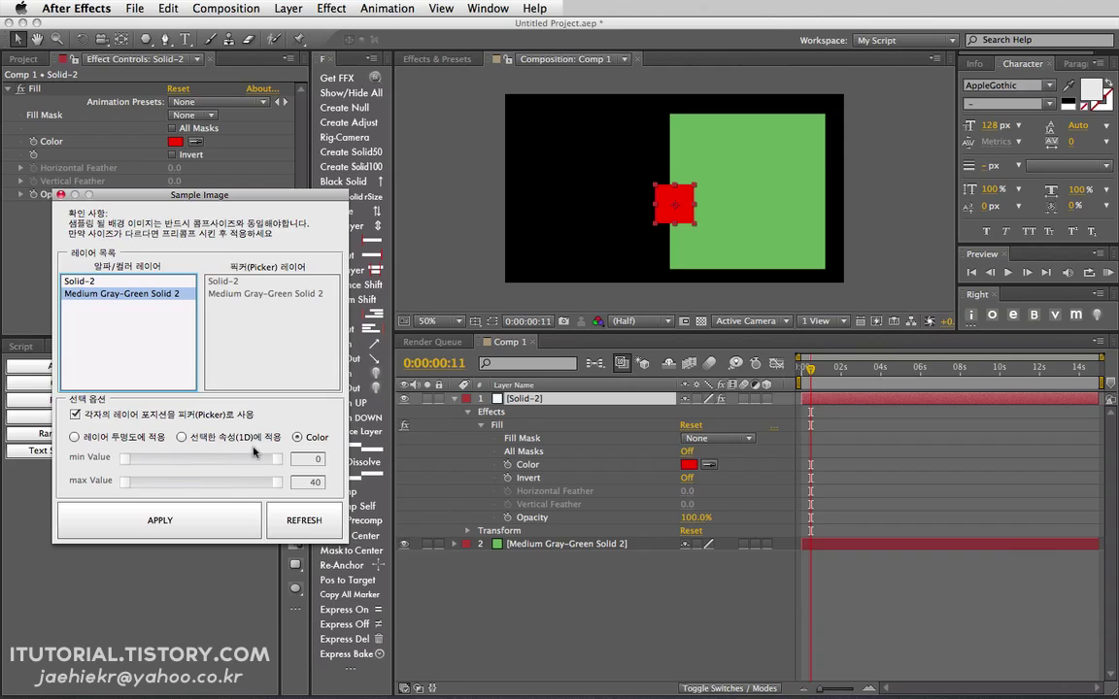
click(531, 465)
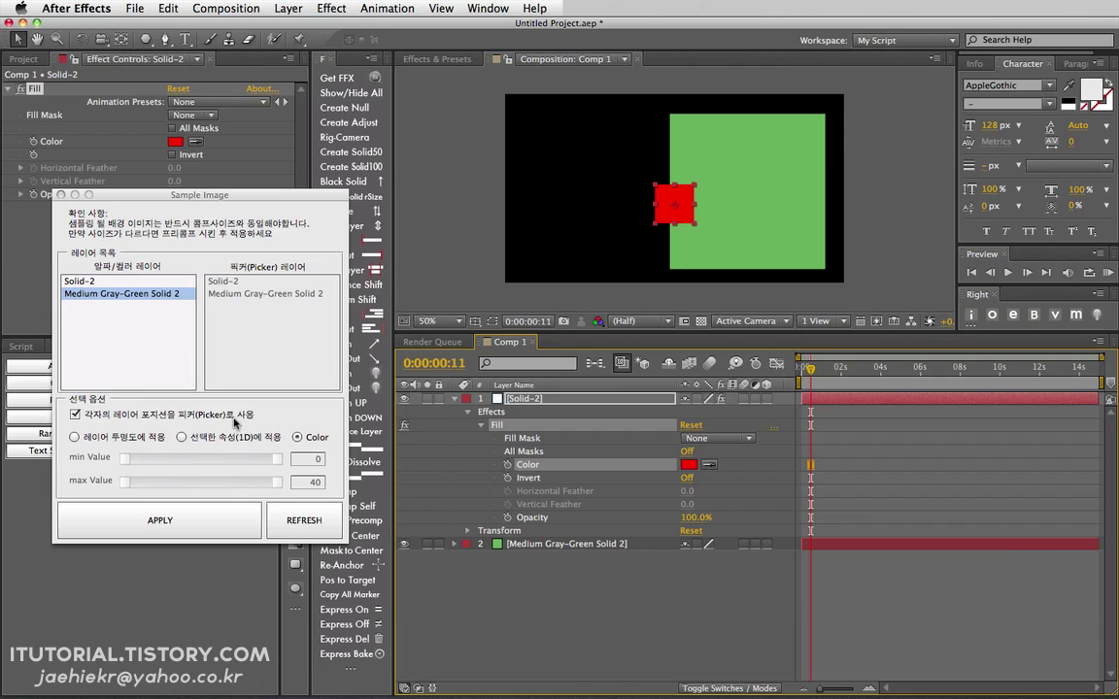
click(226, 512)
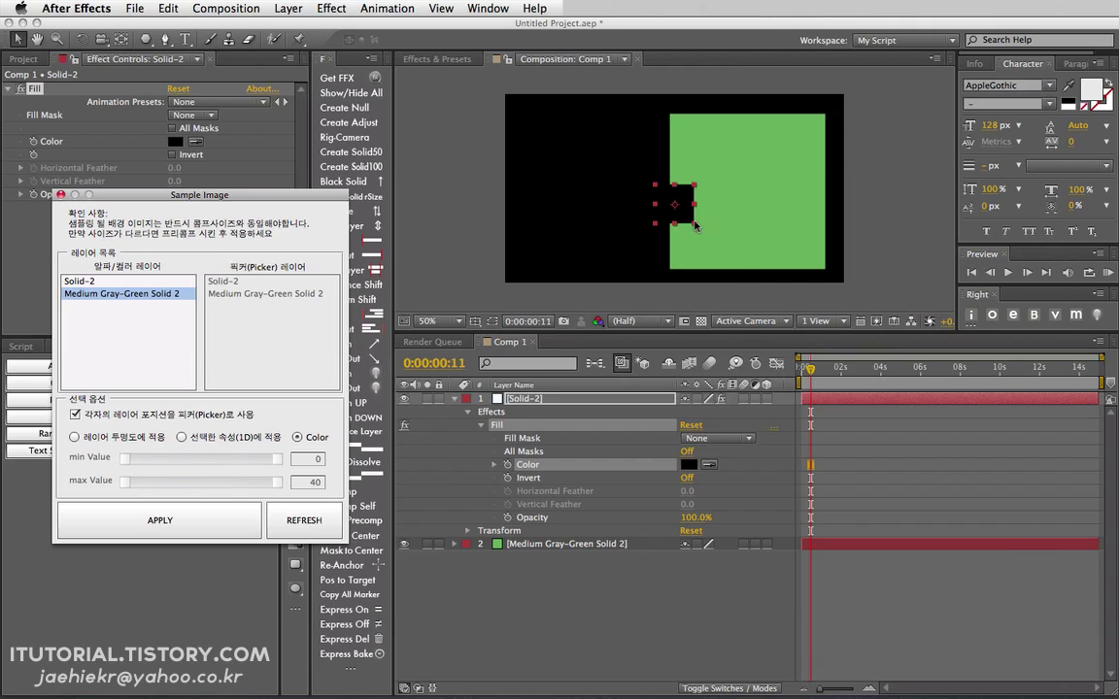
Step: Test the color sampling by moving Solid-2 off the green solid, the green solid to the frame's upper-left corner, and Solid-2 to its lower-right corner
drag(691, 221, 648, 220)
click(758, 226)
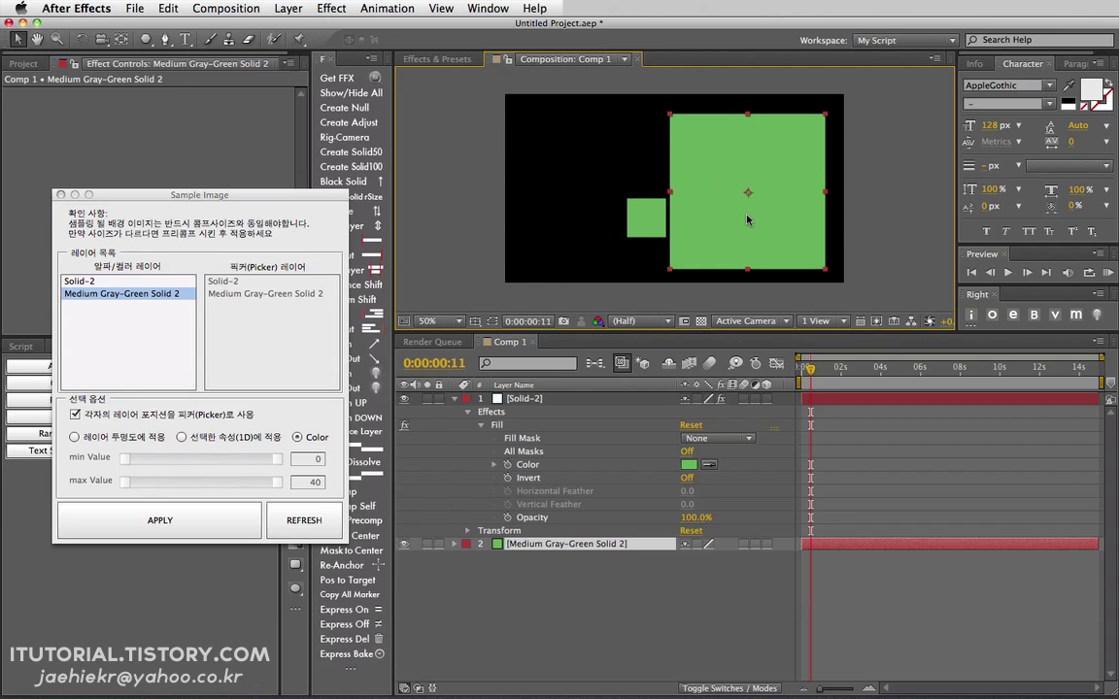
drag(716, 195, 552, 175)
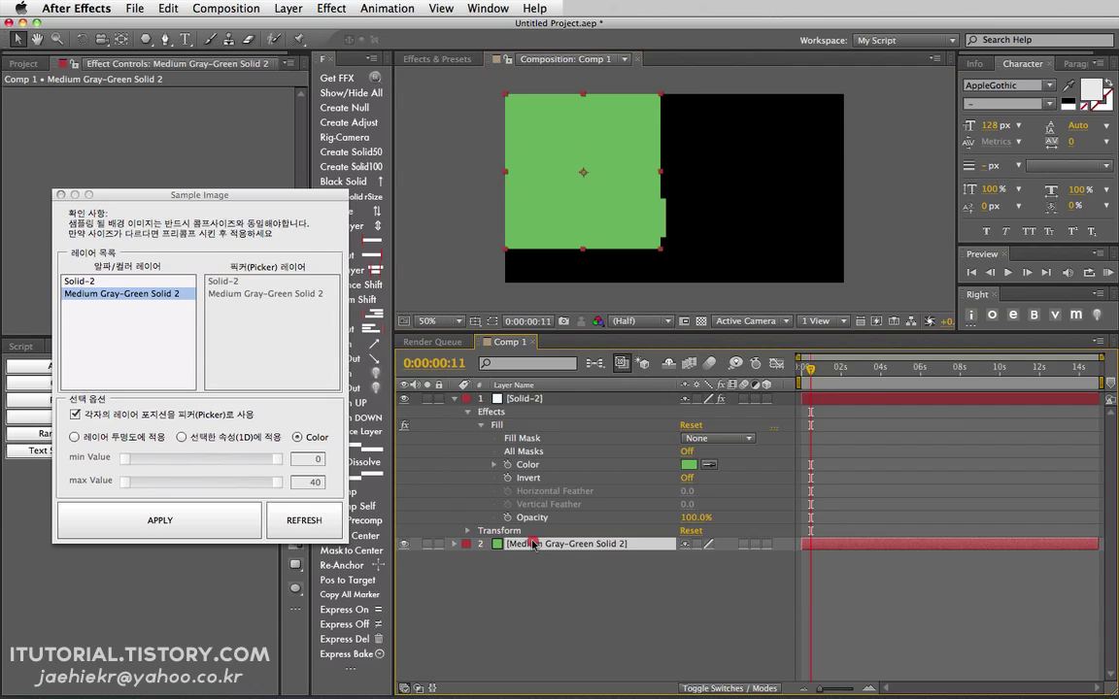
click(476, 546)
click(478, 398)
drag(664, 226, 667, 256)
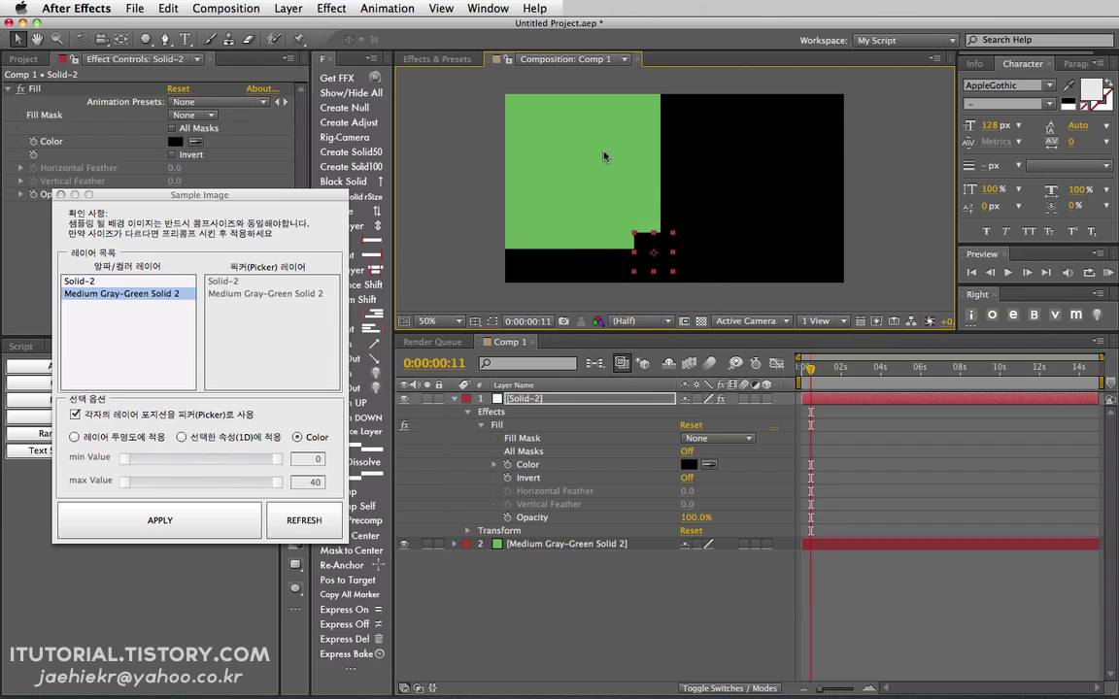
Step: Move the green solid back to the right, test Solid-2 along its left edge, and shift the green solid left to overlap Solid-2
drag(625, 155, 735, 170)
drag(657, 252, 697, 242)
click(513, 398)
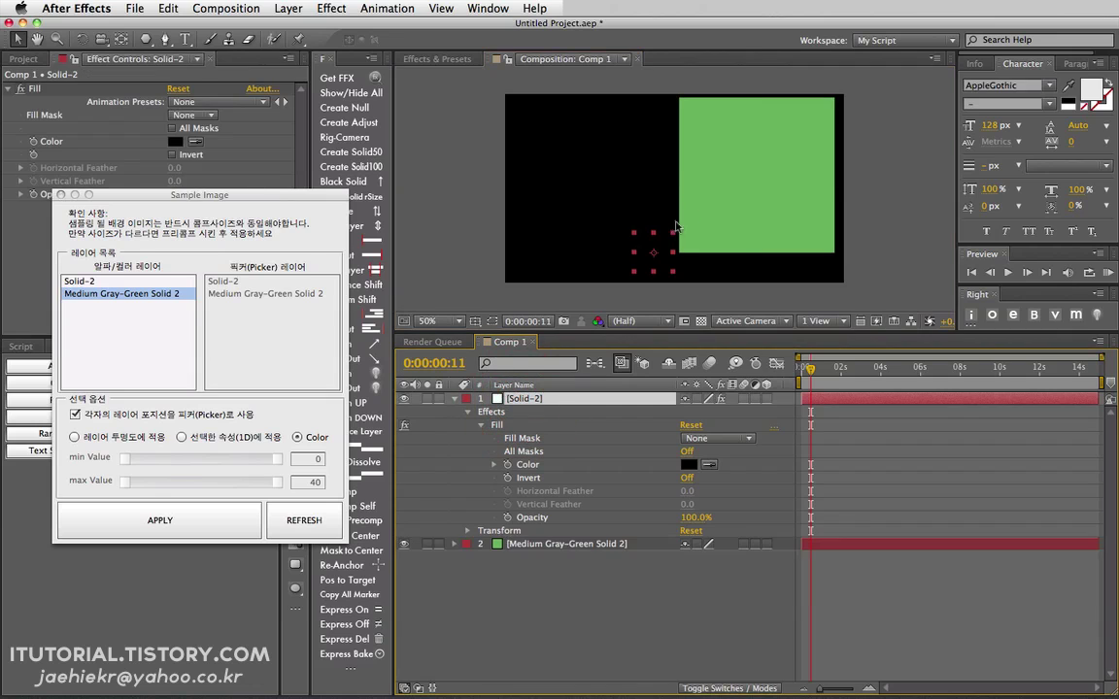
click(619, 215)
drag(620, 215, 669, 122)
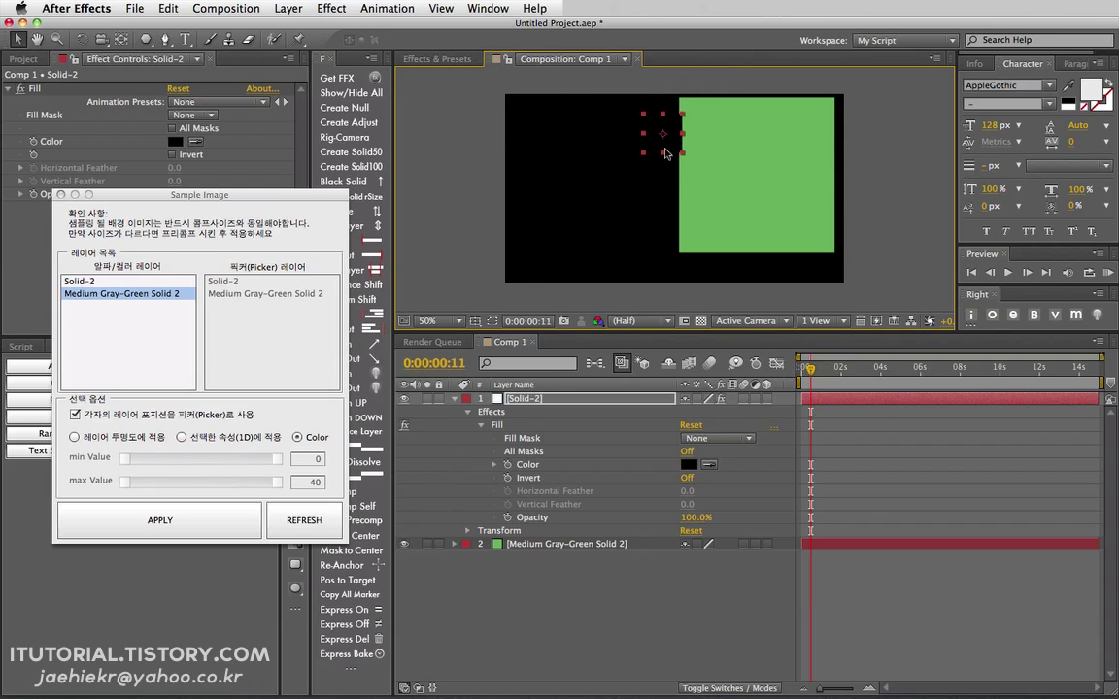
drag(666, 151, 618, 200)
drag(714, 181, 654, 181)
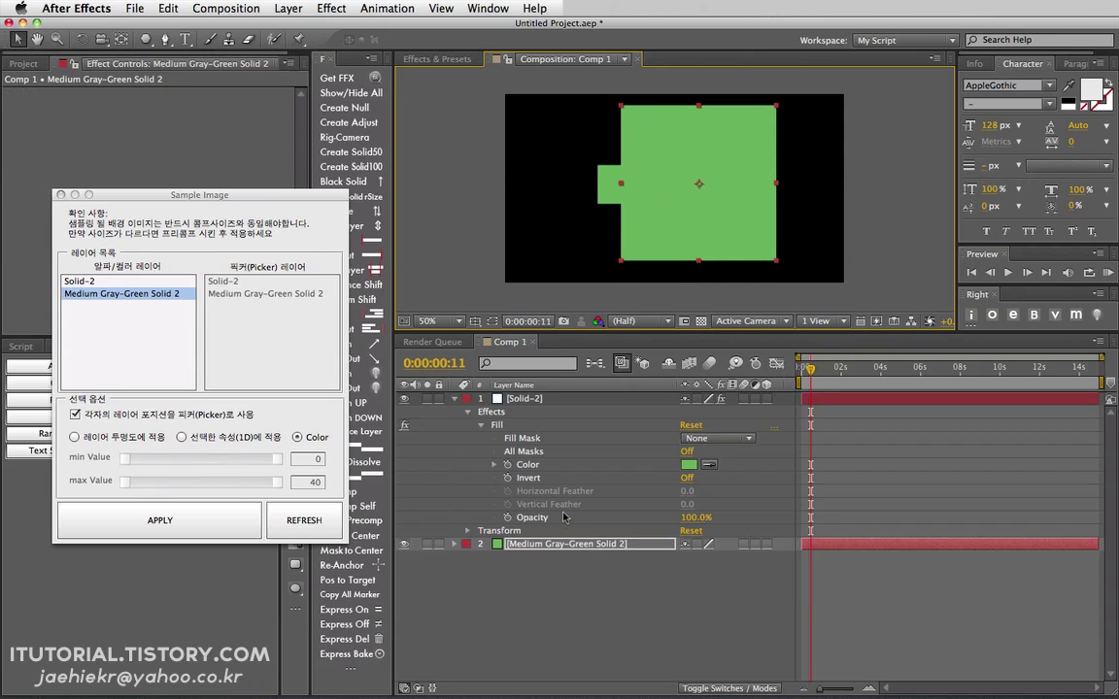
Step: Delete Solid-2's Fill Color expression, move the green solid right until it clears the small square, and select the green layer
click(556, 544)
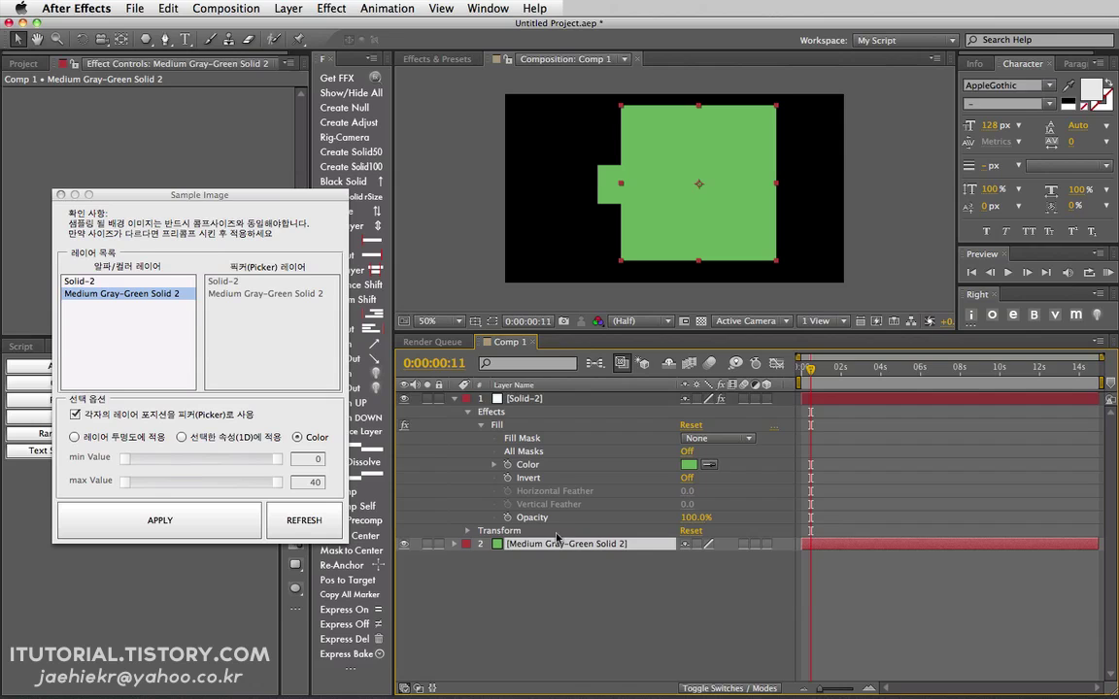
click(541, 399)
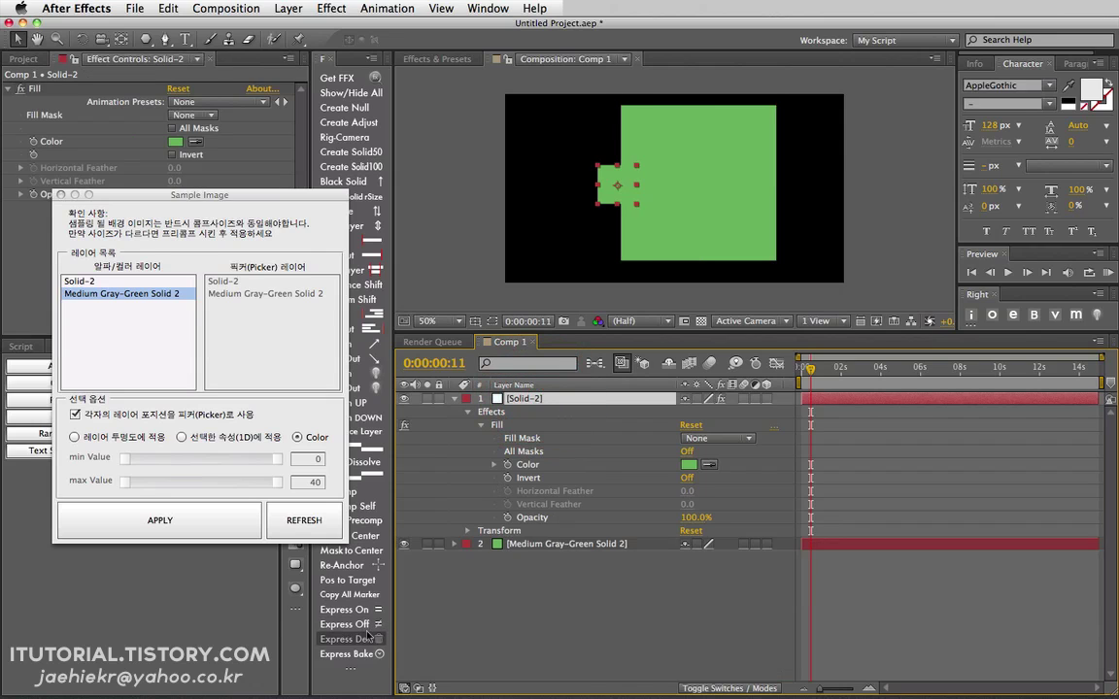
click(367, 631)
click(524, 543)
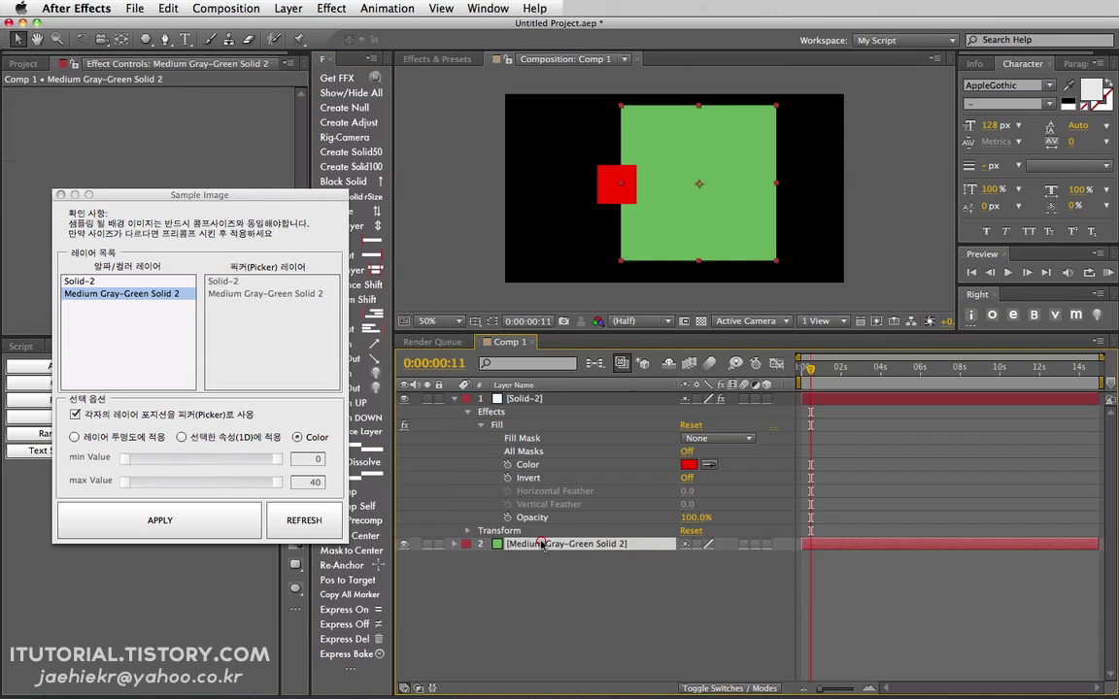
drag(669, 213, 716, 222)
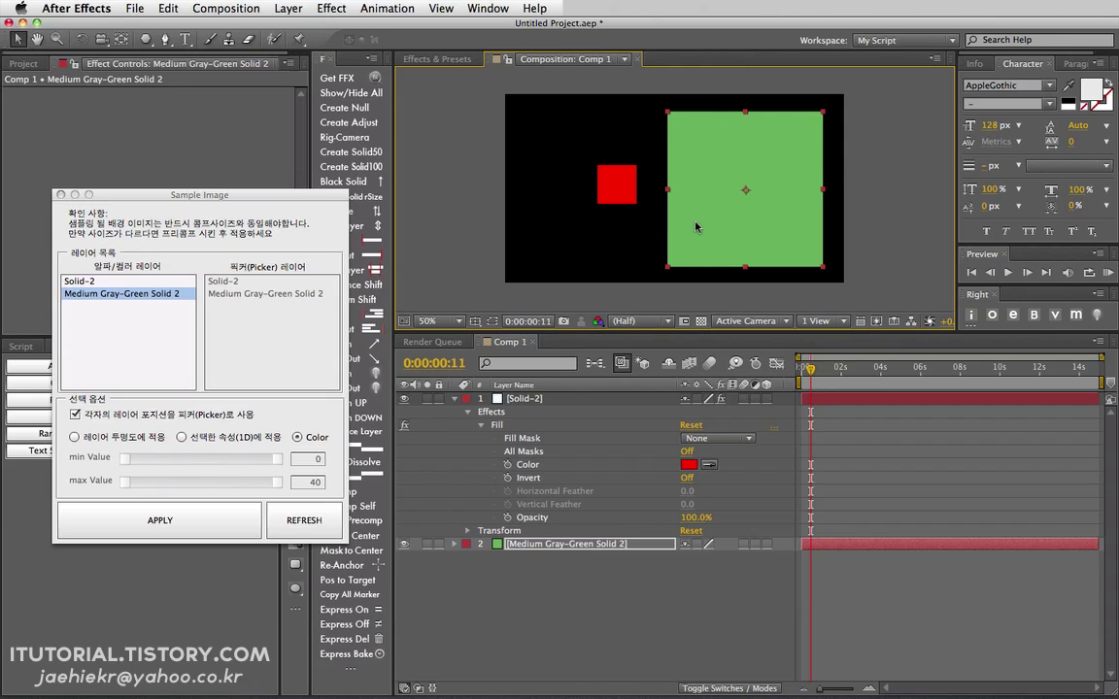
click(550, 545)
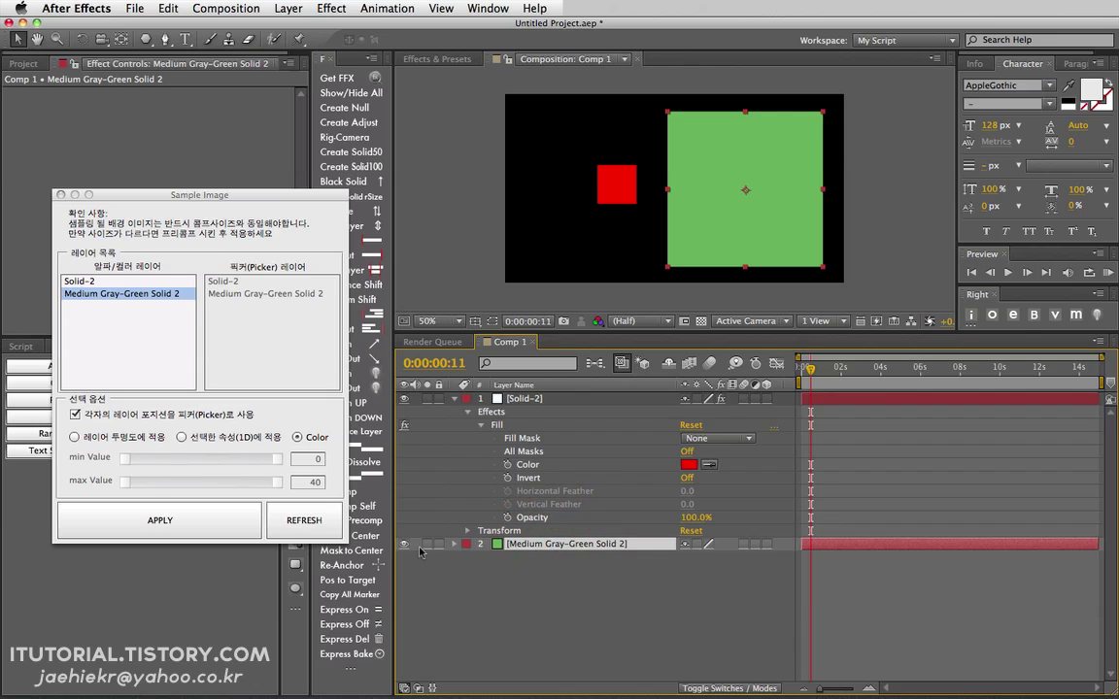
Step: Pre-compose the green solid and apply the refreshed Precomp-Layer2 as color source to Solid-2's Fill Color
click(365, 493)
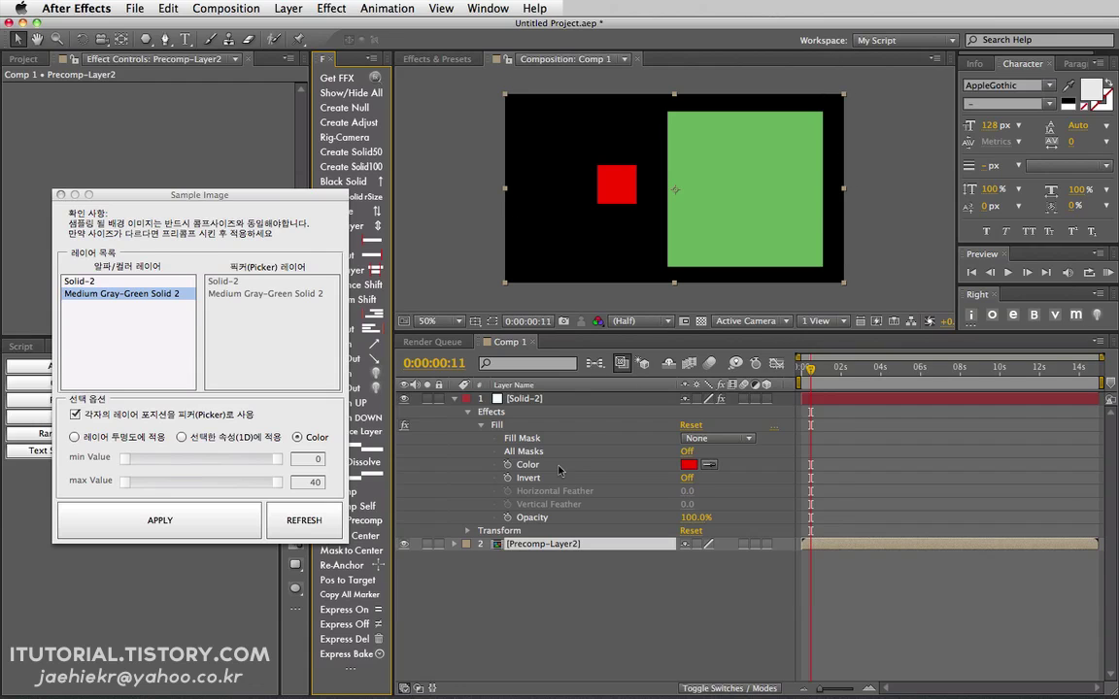
click(532, 465)
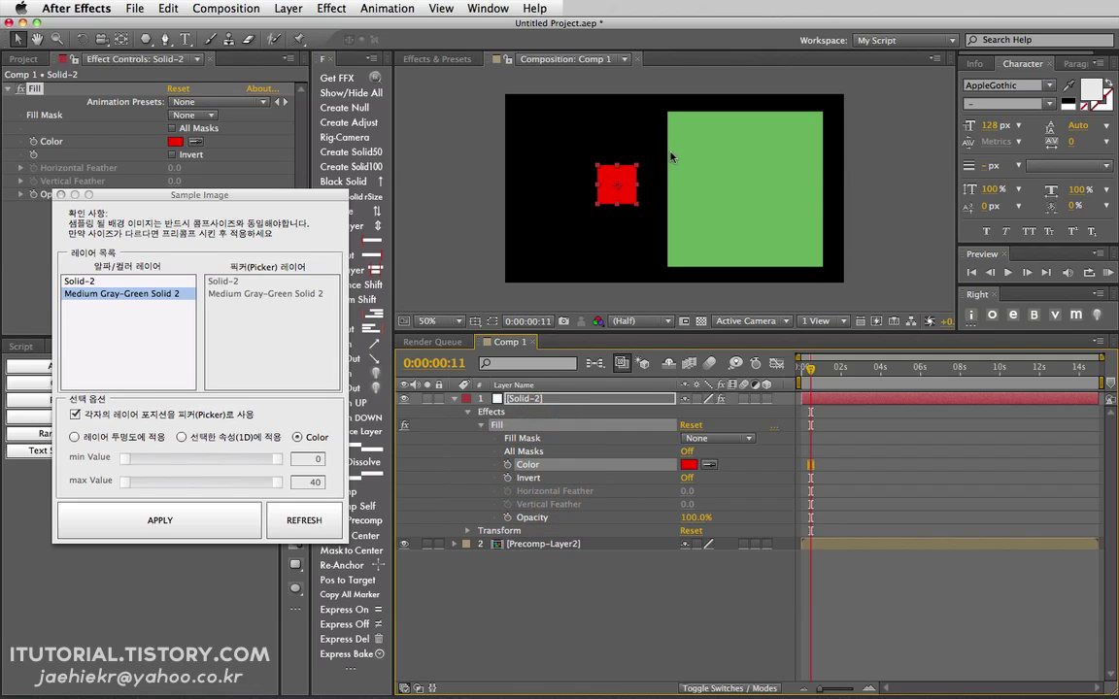
click(532, 470)
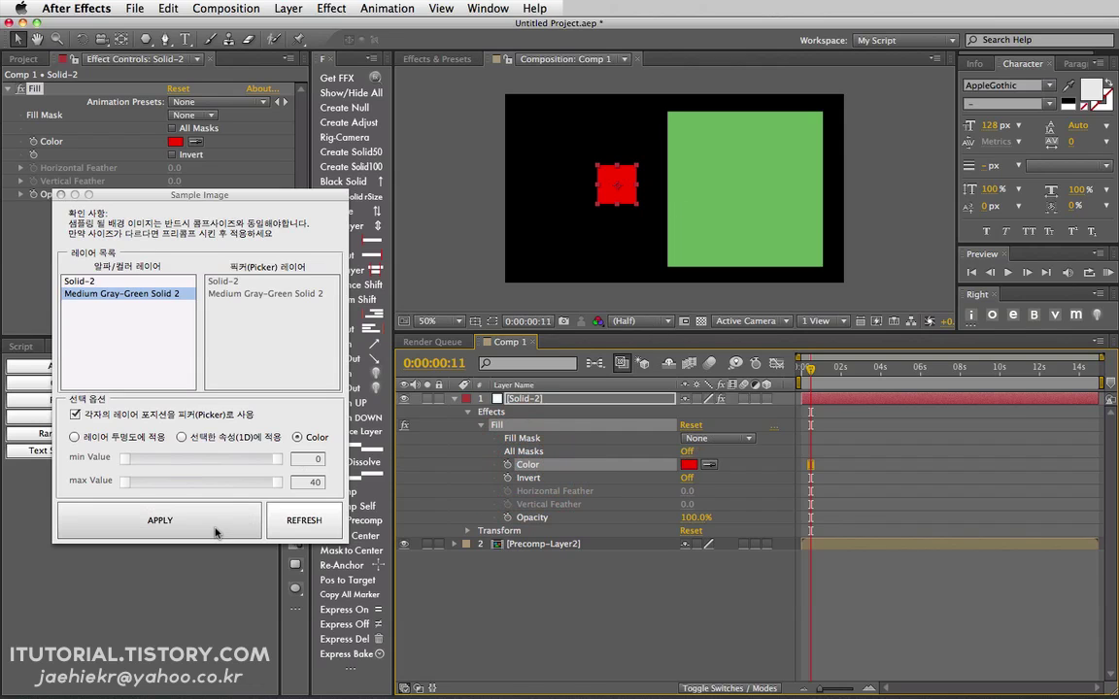
click(304, 521)
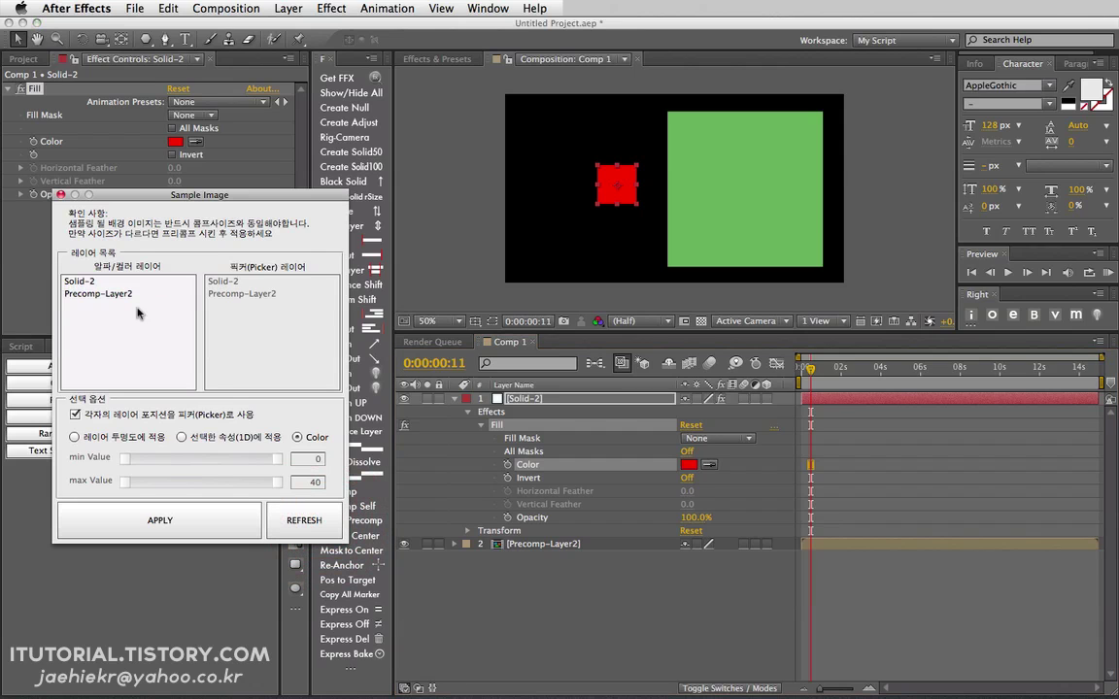
click(103, 293)
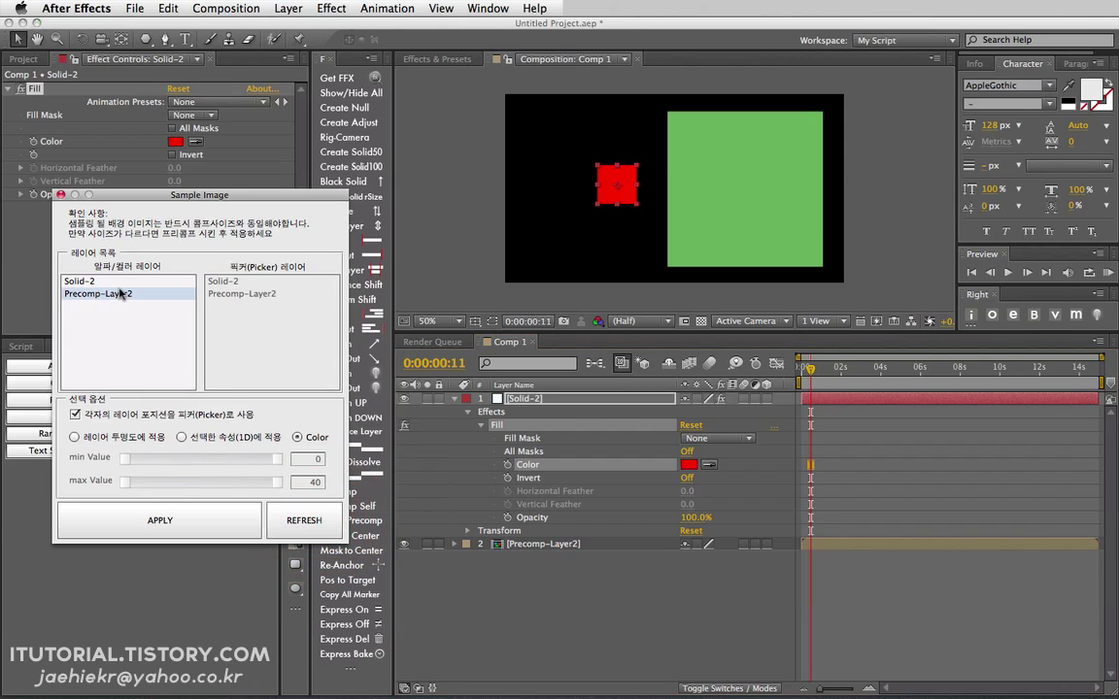
click(236, 520)
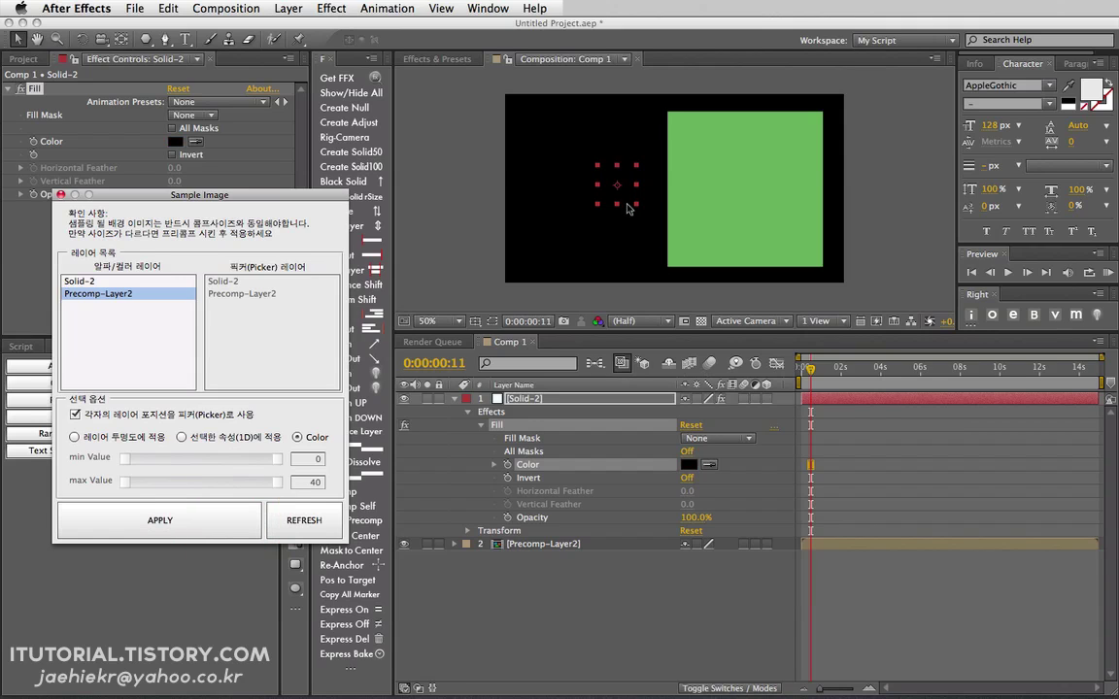
Step: Test the color sampling by moving Solid-2 slightly down and right toward the green square
mouse_move(627, 204)
mouse_down()
mouse_move(703, 198)
mouse_move(639, 200)
mouse_move(666, 201)
mouse_move(638, 216)
mouse_up()
click(314, 194)
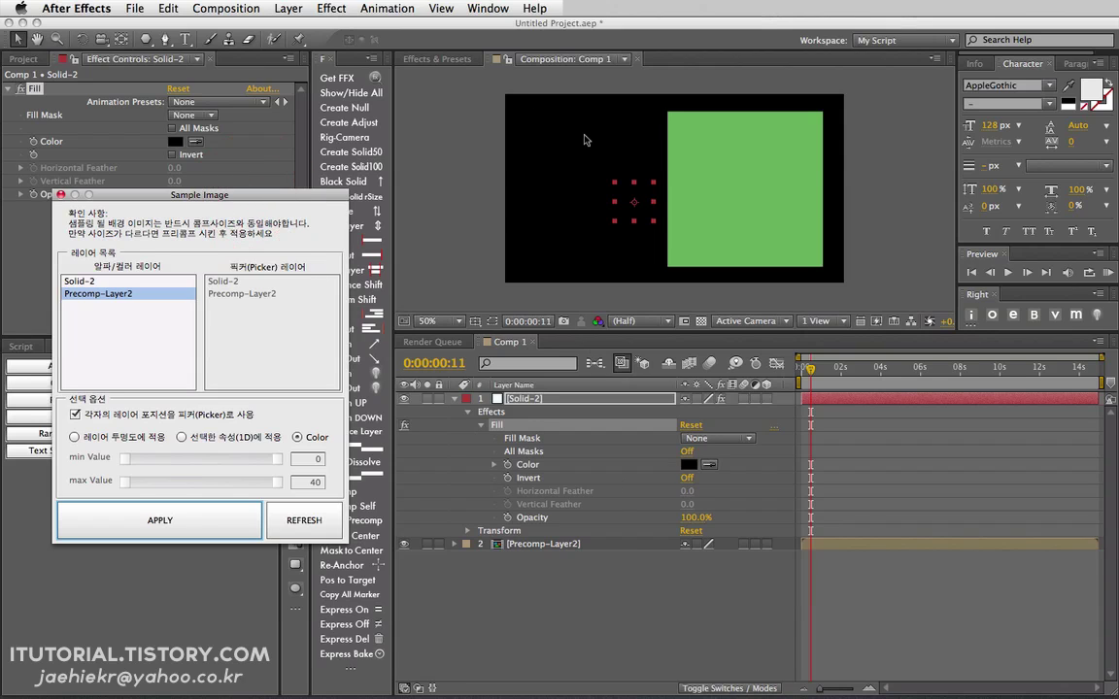
click(553, 434)
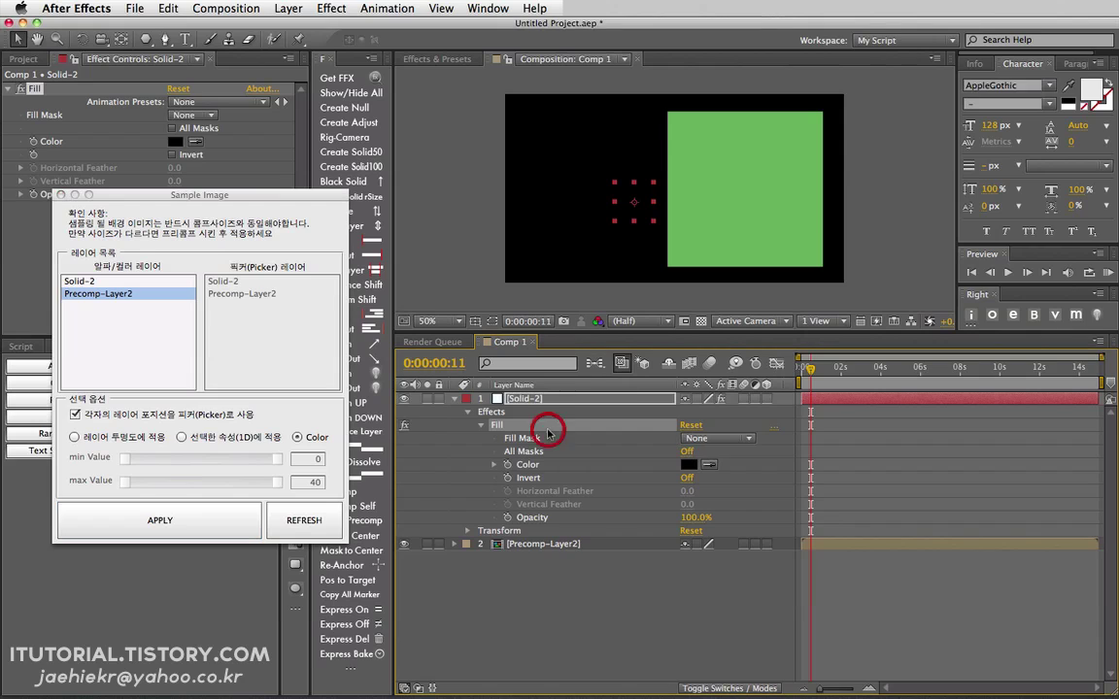
click(529, 543)
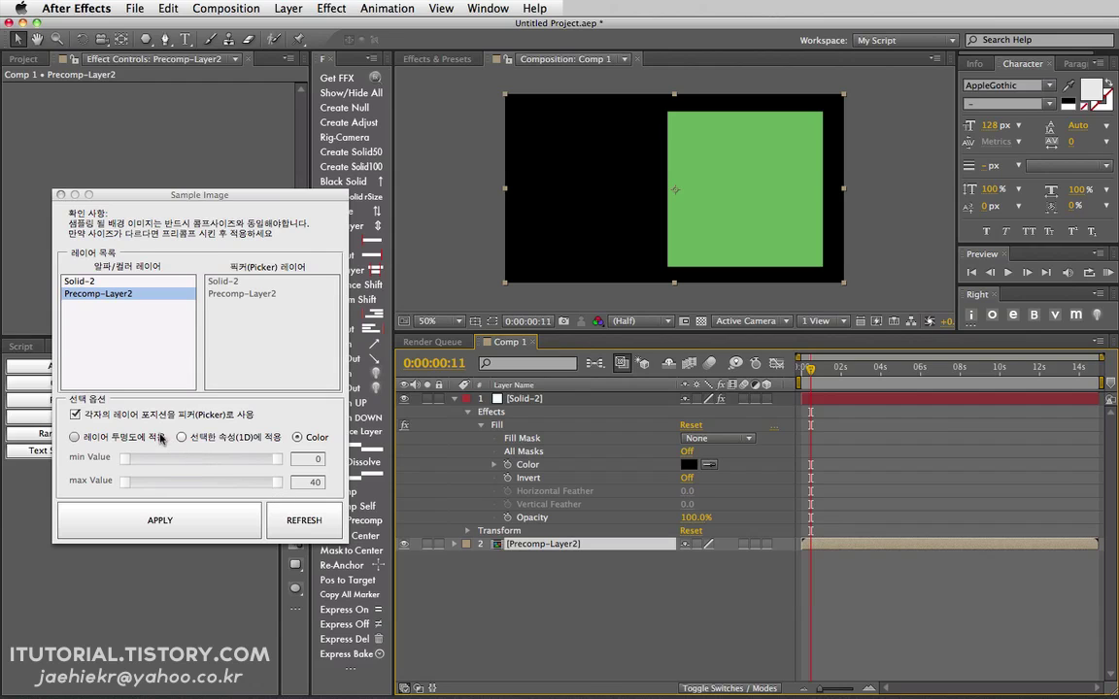
Step: Delete both Solid-2 and Precomp-Layer2 from Comp 1
click(523, 399)
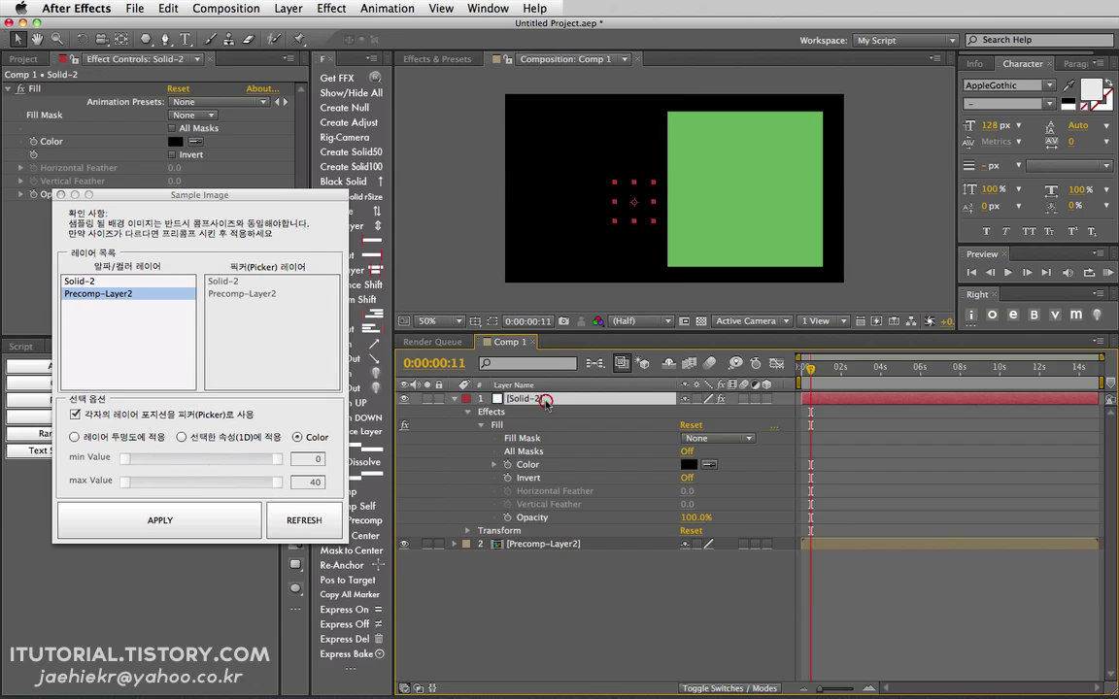
key(Delete)
click(555, 399)
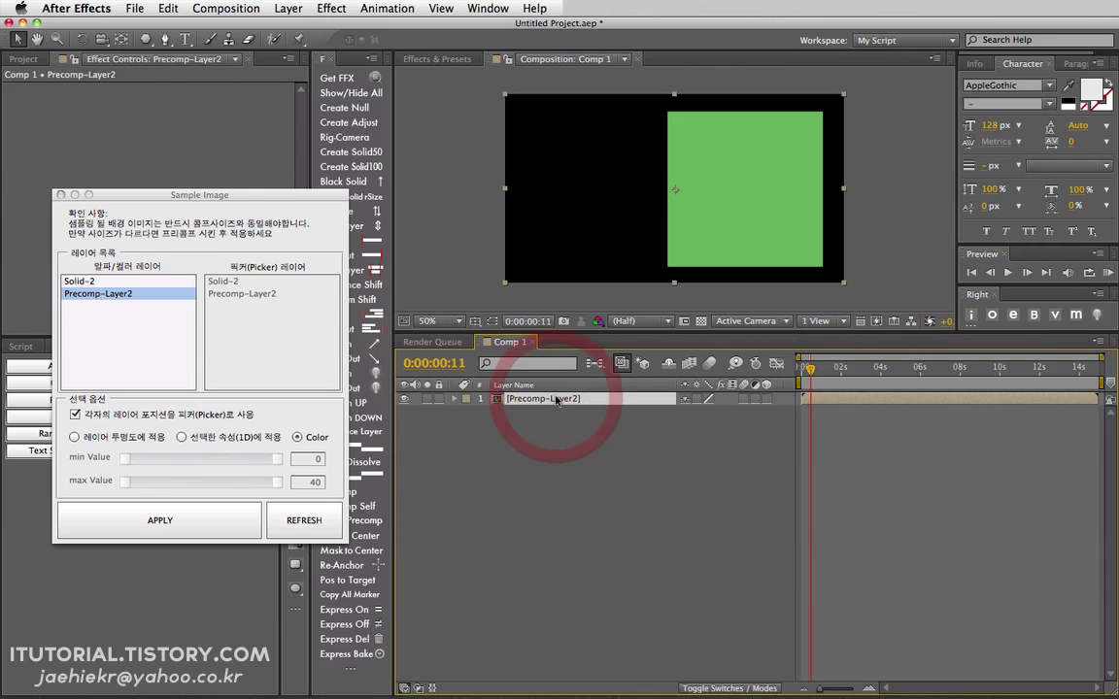
key(Delete)
Step: Create four small solids with Create Solid50 and move them together into the lower-left area of the frame
click(364, 157)
click(363, 156)
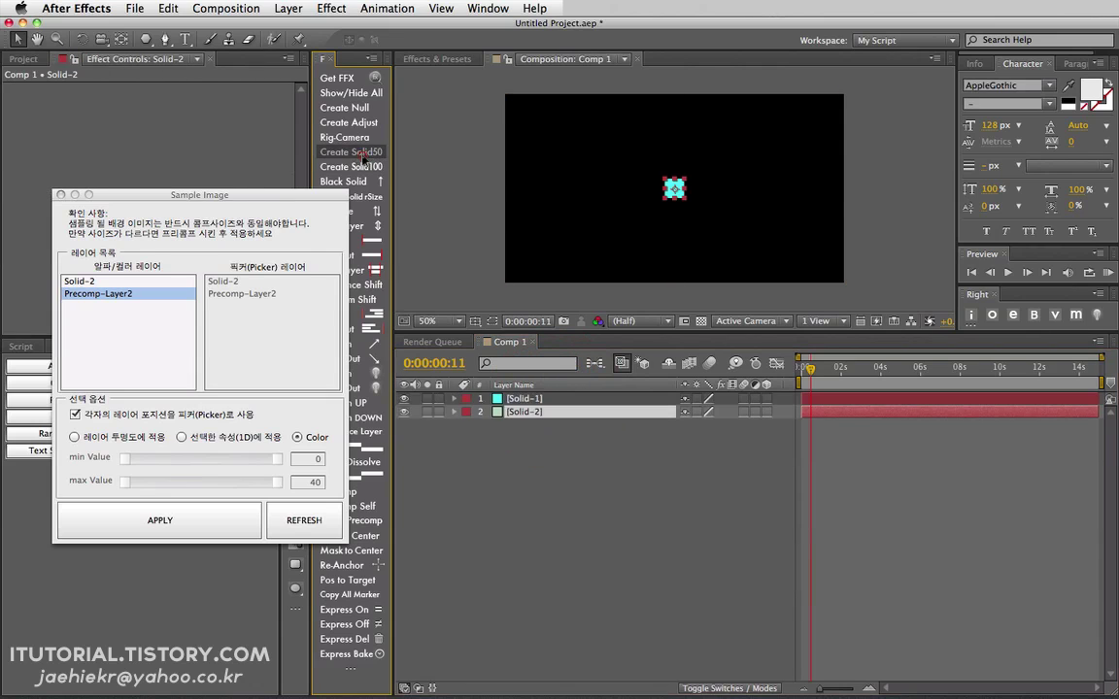
click(363, 157)
click(363, 156)
drag(544, 464, 466, 374)
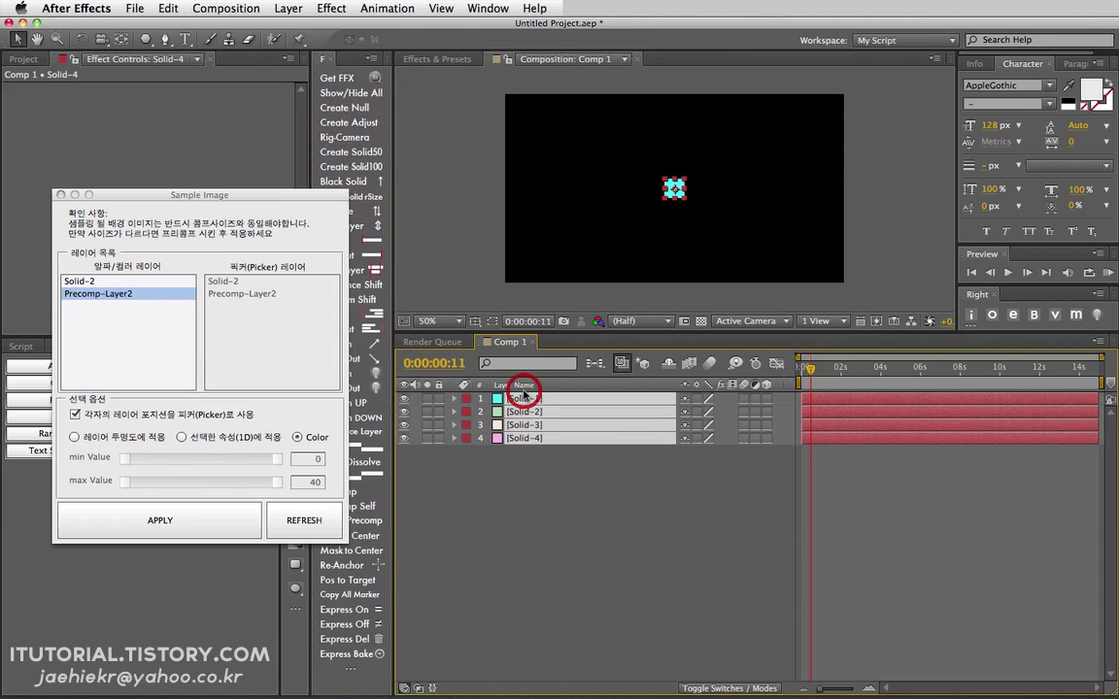
drag(674, 188, 599, 243)
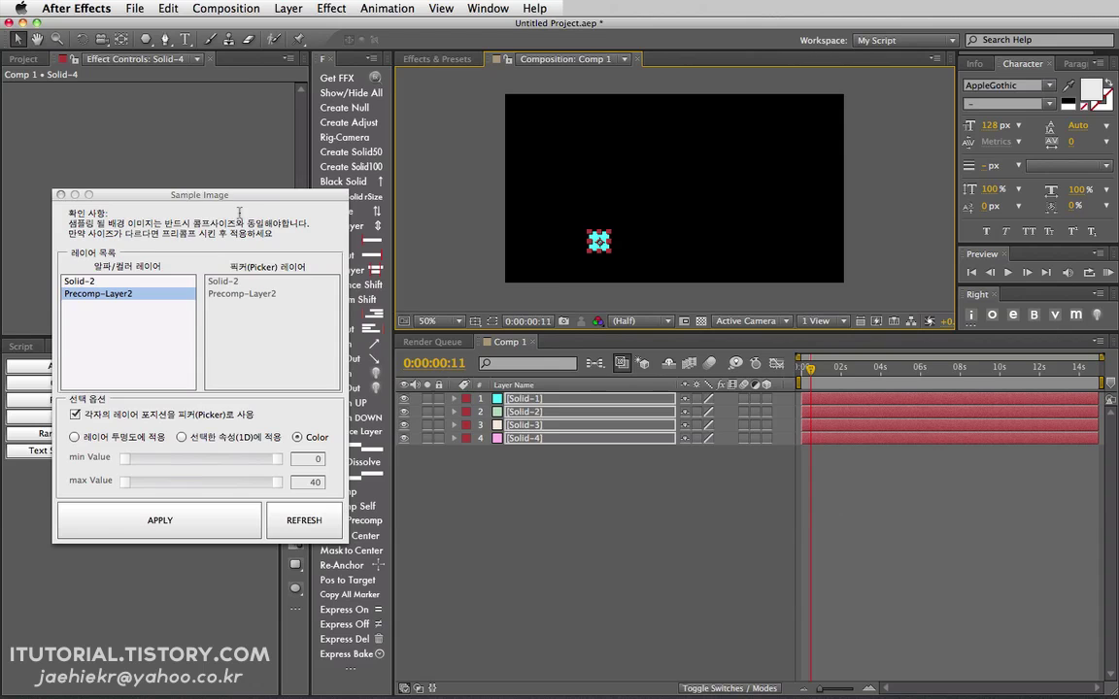
Step: Spread the four solids into an evenly spaced horizontal row with the X-alignment option of the Align Layers script
drag(223, 195, 438, 177)
click(19, 345)
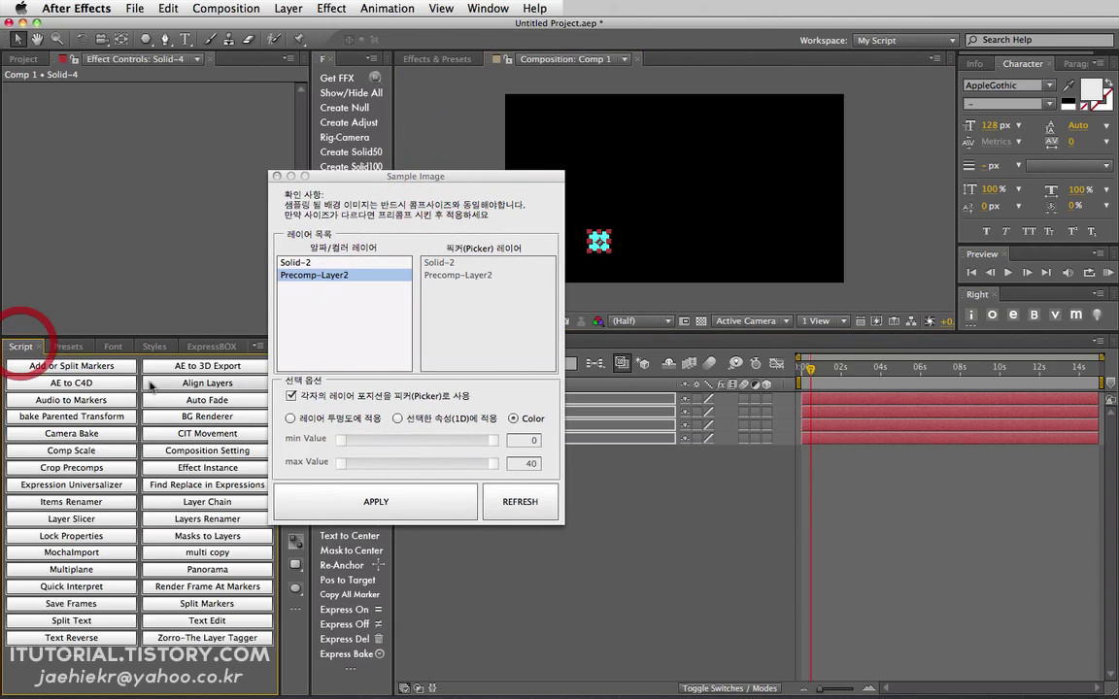
click(184, 388)
click(447, 333)
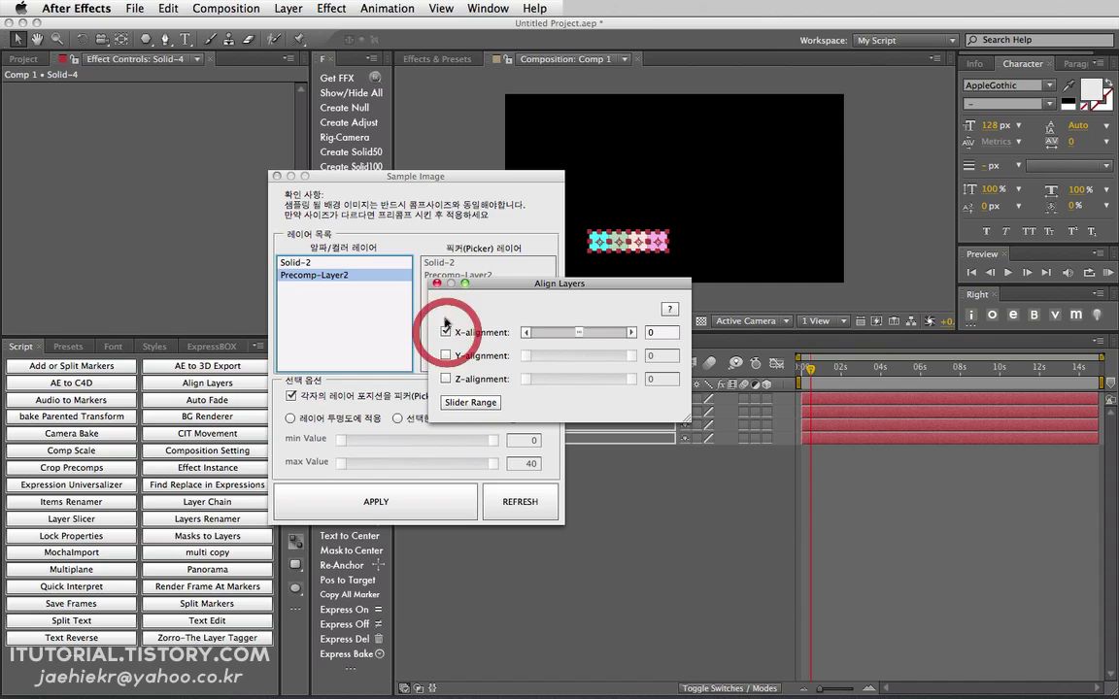
drag(582, 333, 593, 332)
click(438, 283)
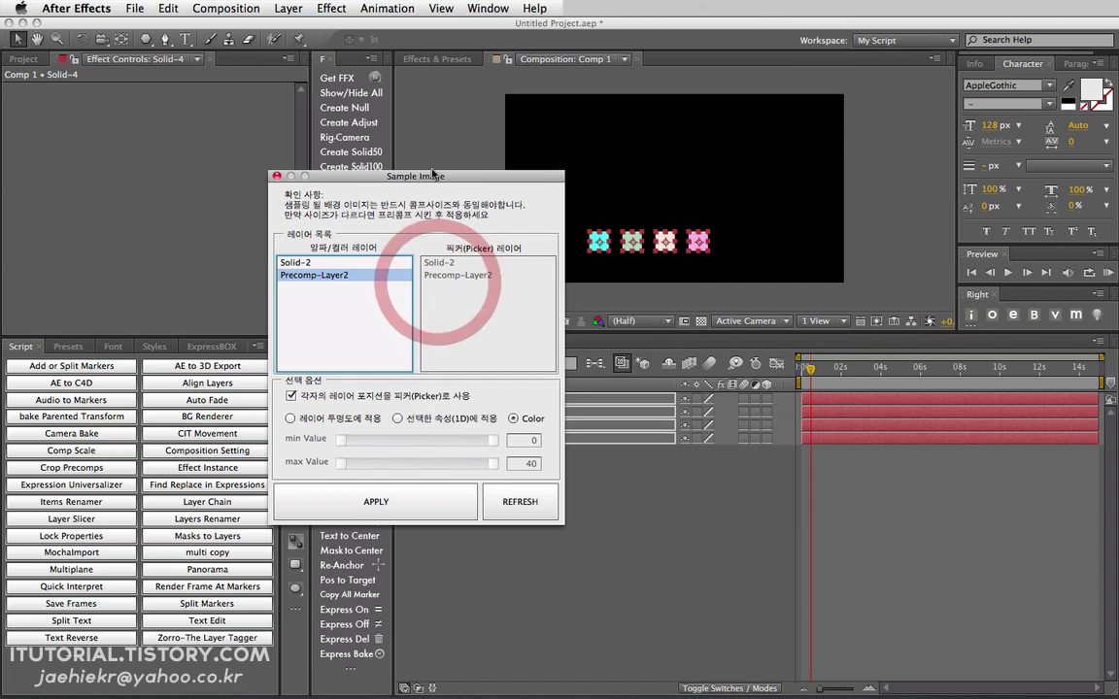
Step: Select all four solids and refresh the Sample Image layer lists
drag(432, 176, 277, 162)
click(568, 405)
key(super+a)
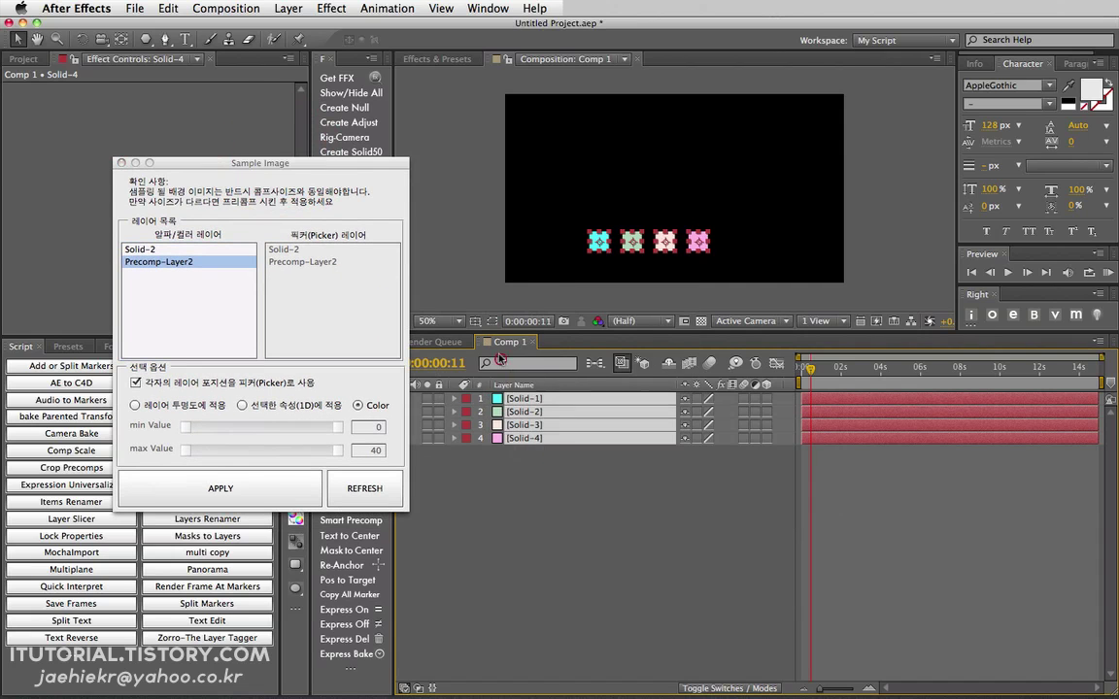
click(365, 488)
Step: Create a text layer reading Write Text and set its font size to 114 px
drag(357, 165, 493, 222)
click(115, 347)
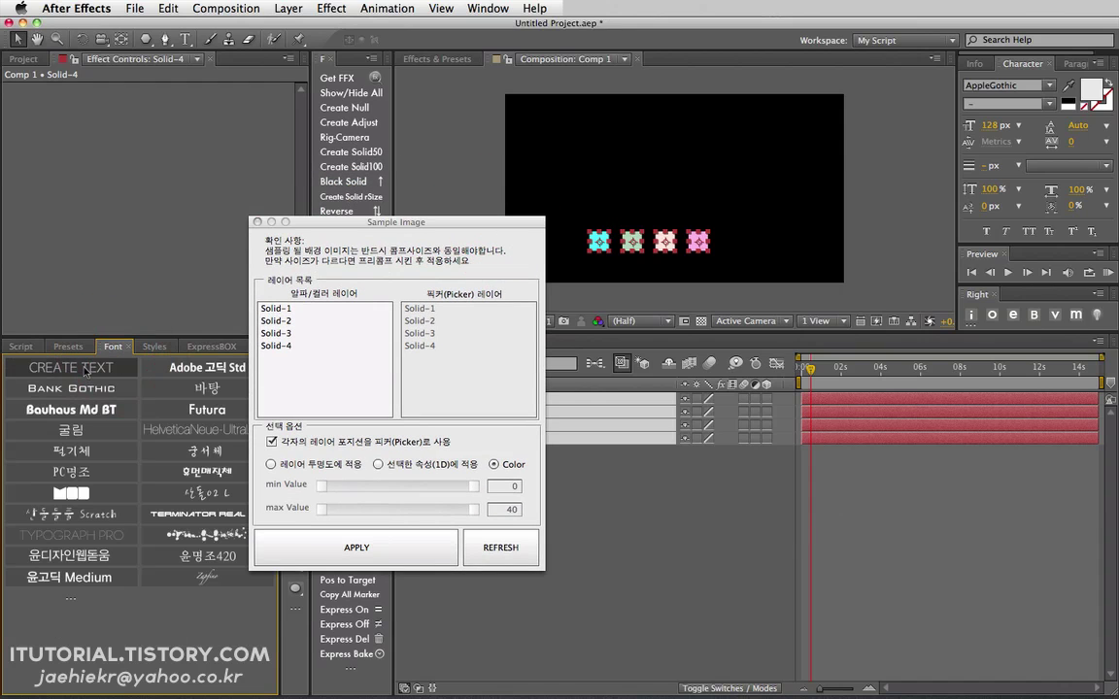
click(102, 366)
drag(360, 230, 163, 194)
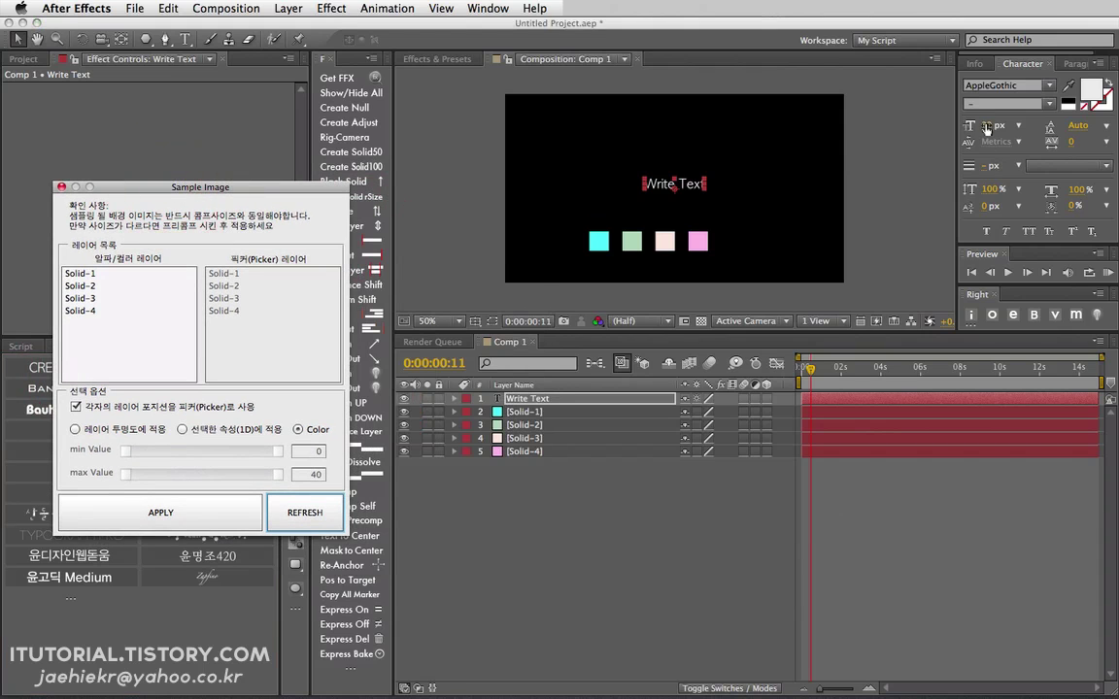
drag(986, 127, 1039, 116)
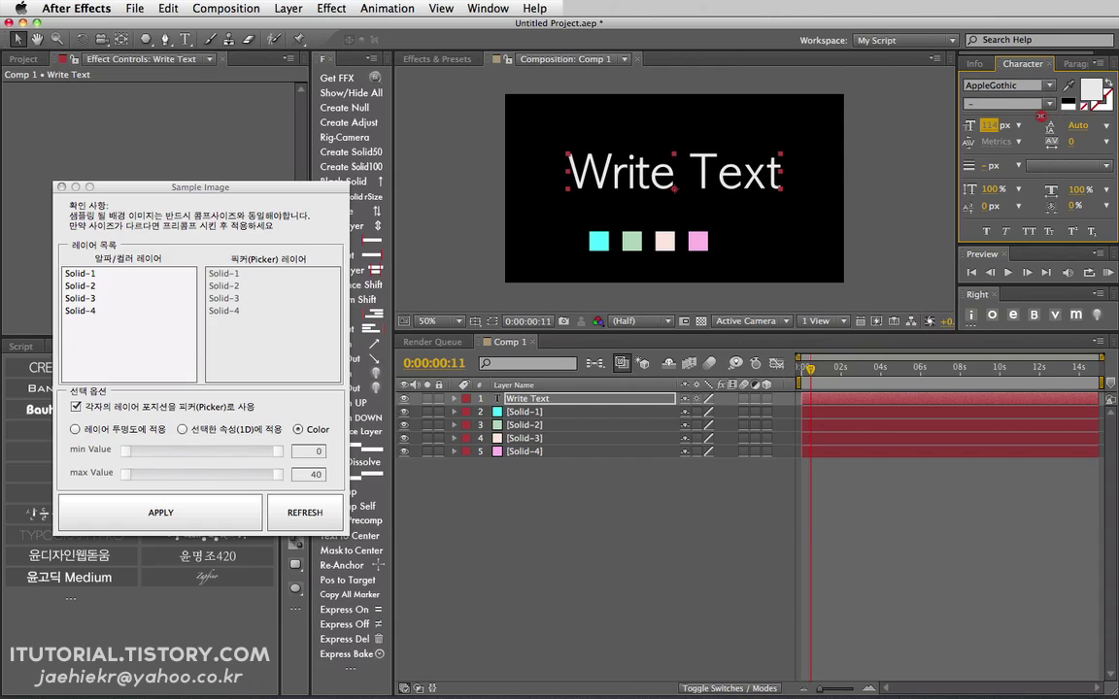
Step: Select the four solids and move the row slightly up and right so it sits centered beneath the text
drag(529, 467, 521, 415)
click(658, 233)
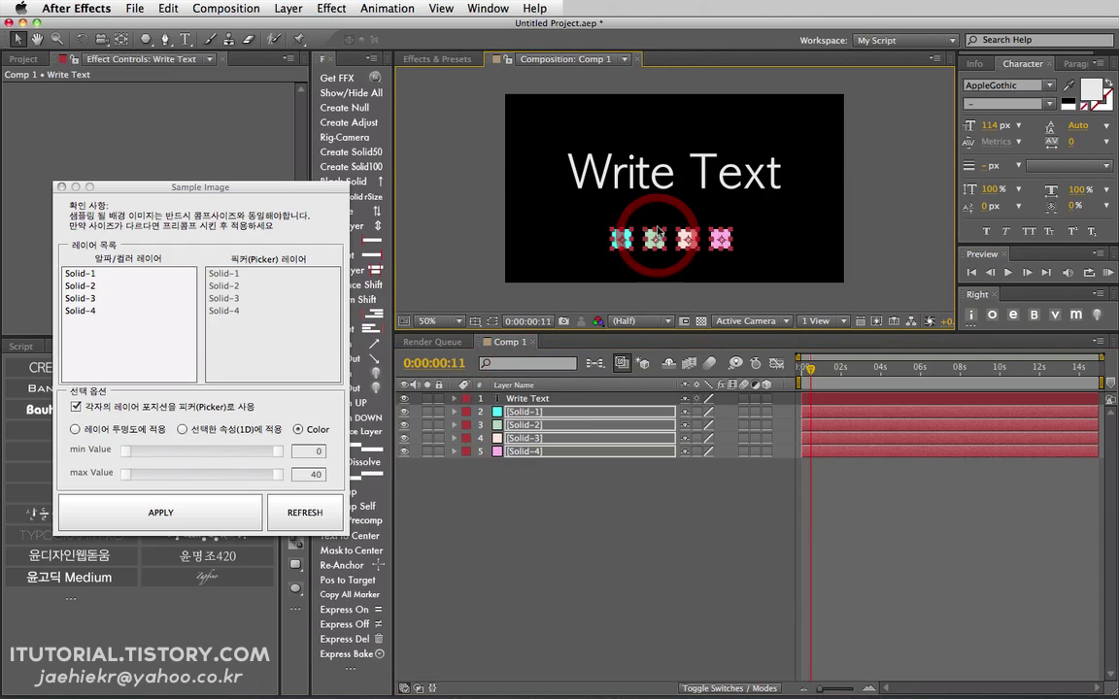
mouse_move(657, 233)
mouse_down()
mouse_move(619, 158)
mouse_move(626, 265)
mouse_move(660, 230)
mouse_up()
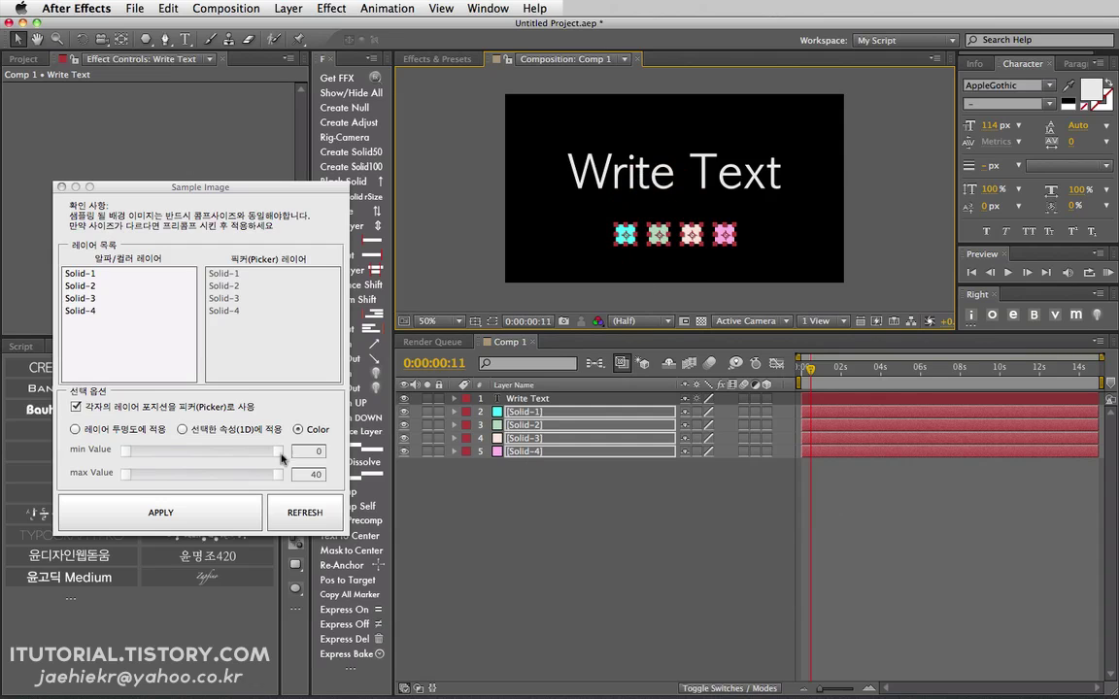
Step: Refresh the Sample Image lists, choose Write Text as the alpha/color layer, and set the target to layer opacity
click(187, 298)
click(128, 355)
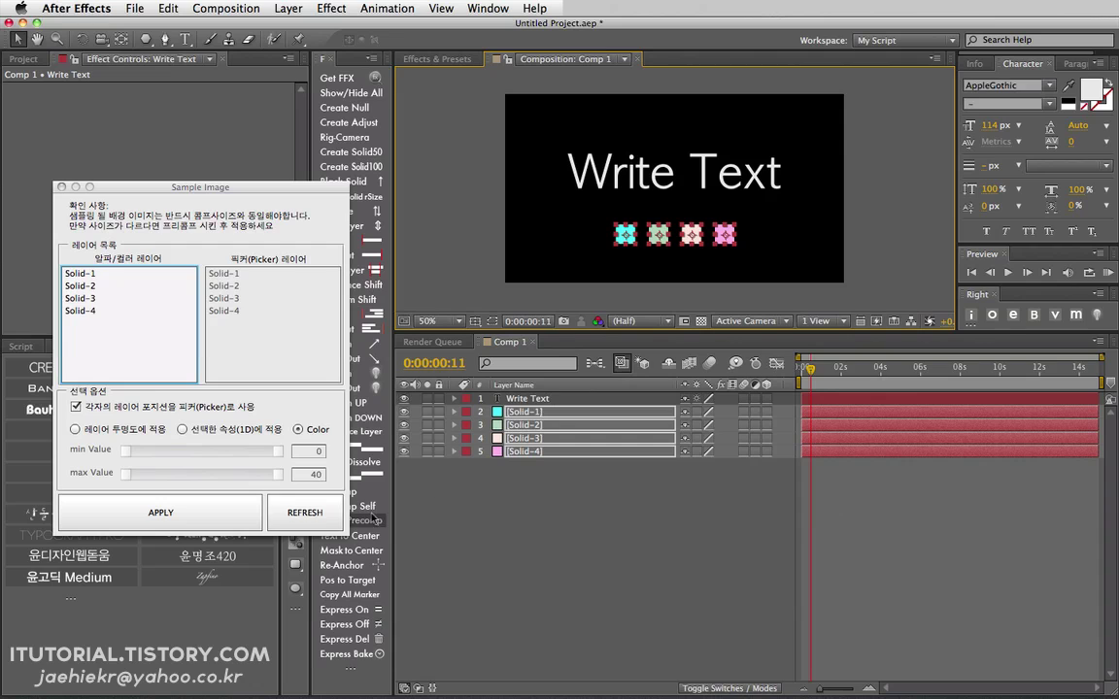
click(306, 512)
click(107, 286)
click(103, 274)
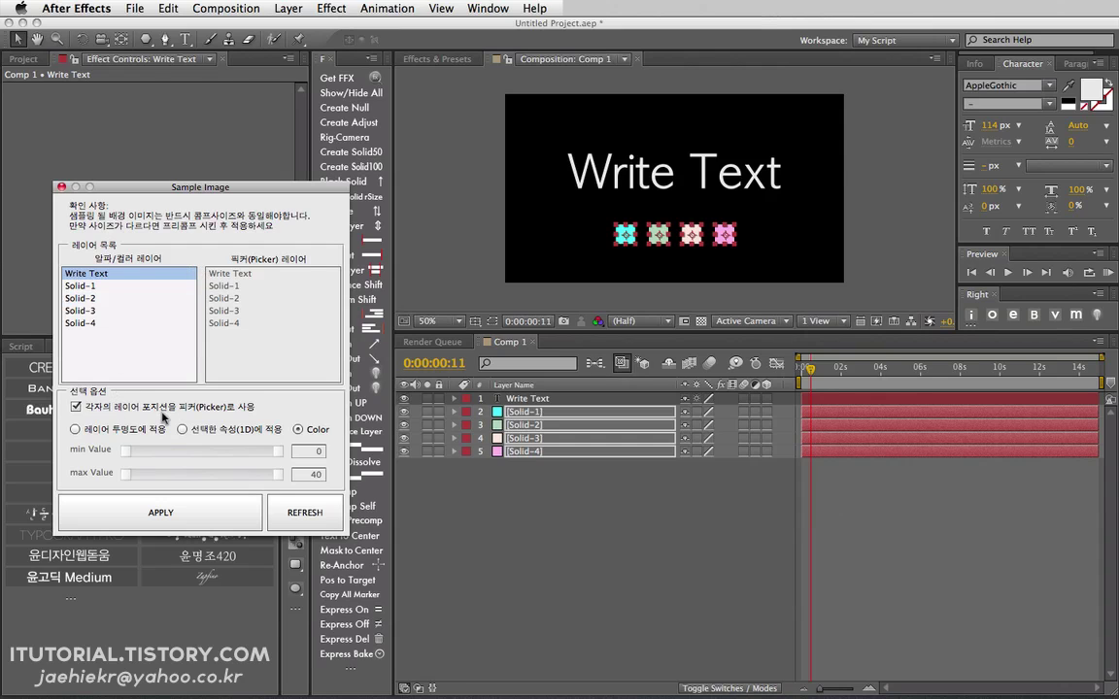
click(76, 429)
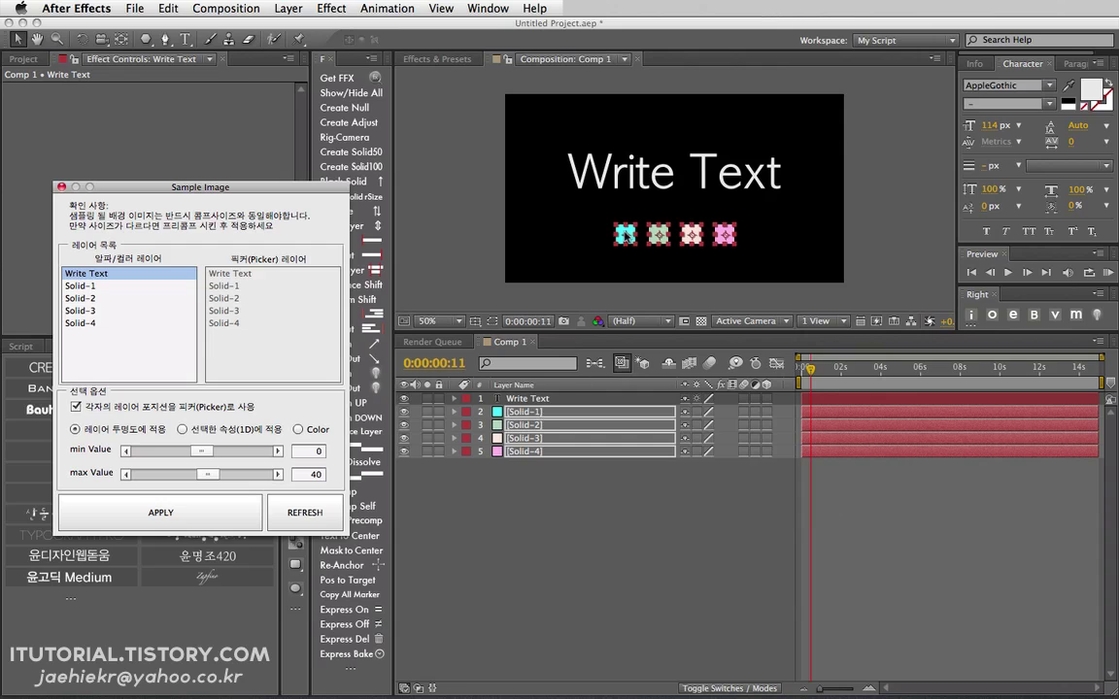
Step: Nudge Solid-1 slightly left, reselect all four solids, and set the min Value to 50 and max Value to 100
click(599, 277)
mouse_move(626, 233)
mouse_down()
mouse_move(599, 207)
mouse_move(621, 175)
mouse_move(589, 182)
mouse_move(622, 233)
mouse_up()
drag(607, 536, 529, 427)
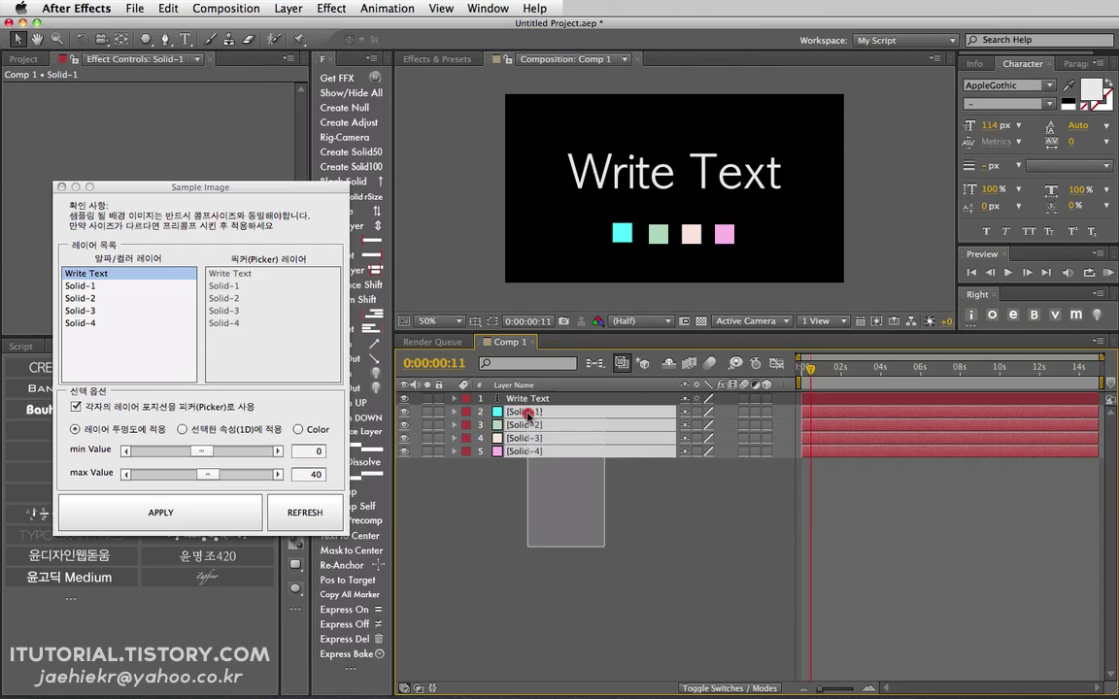
click(314, 452)
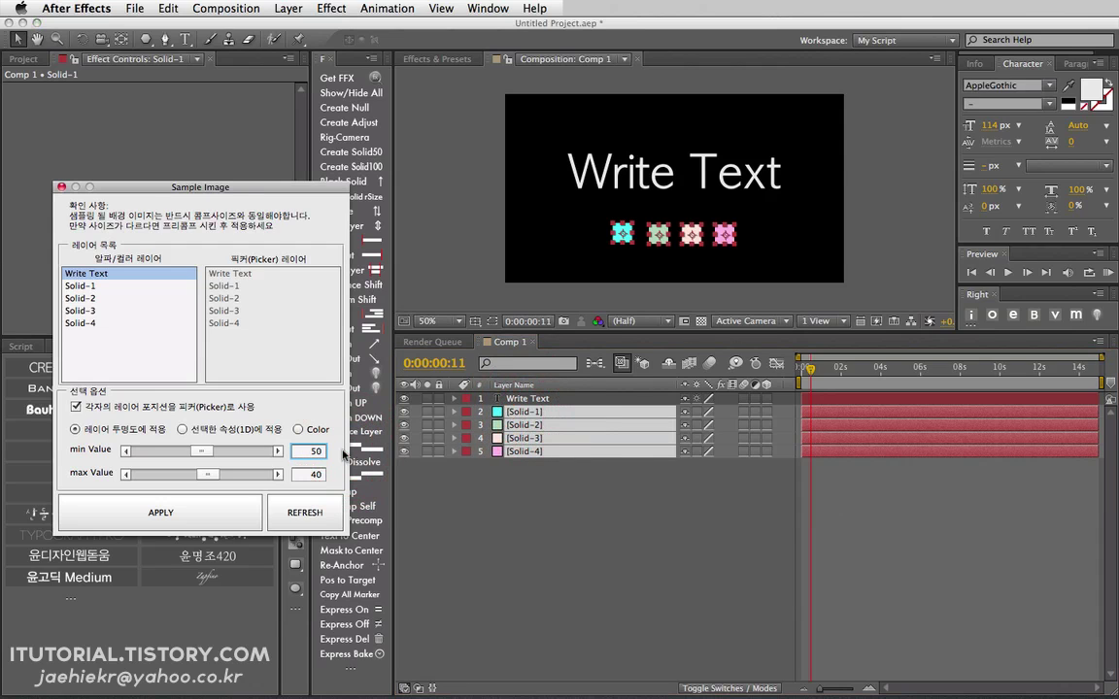
click(310, 474)
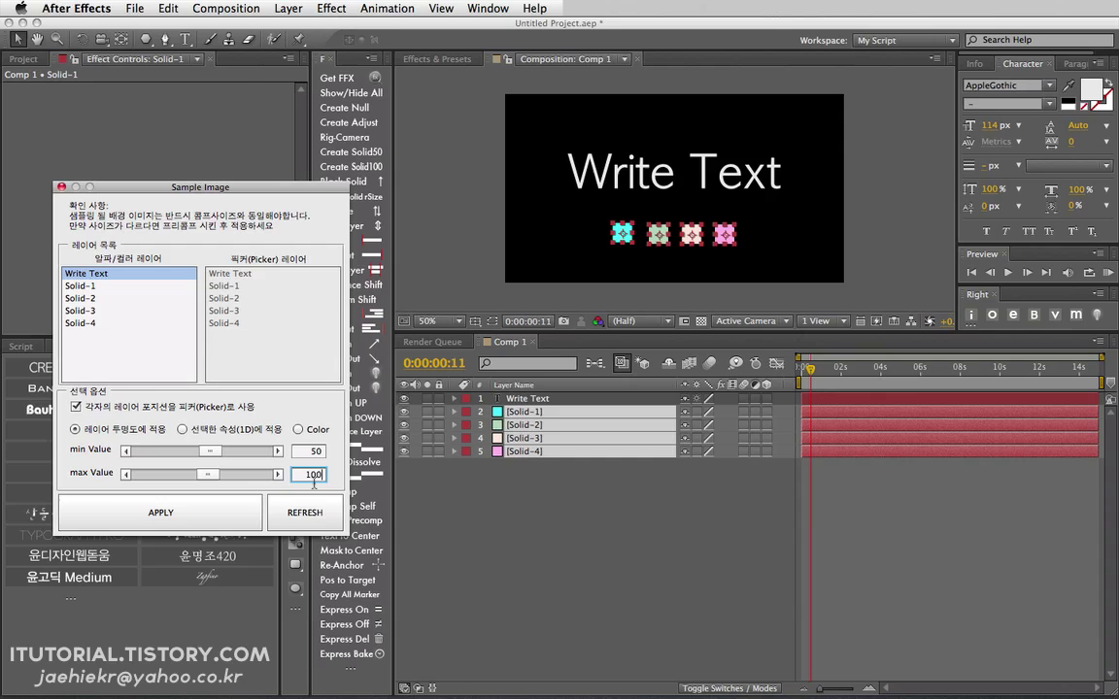
click(232, 514)
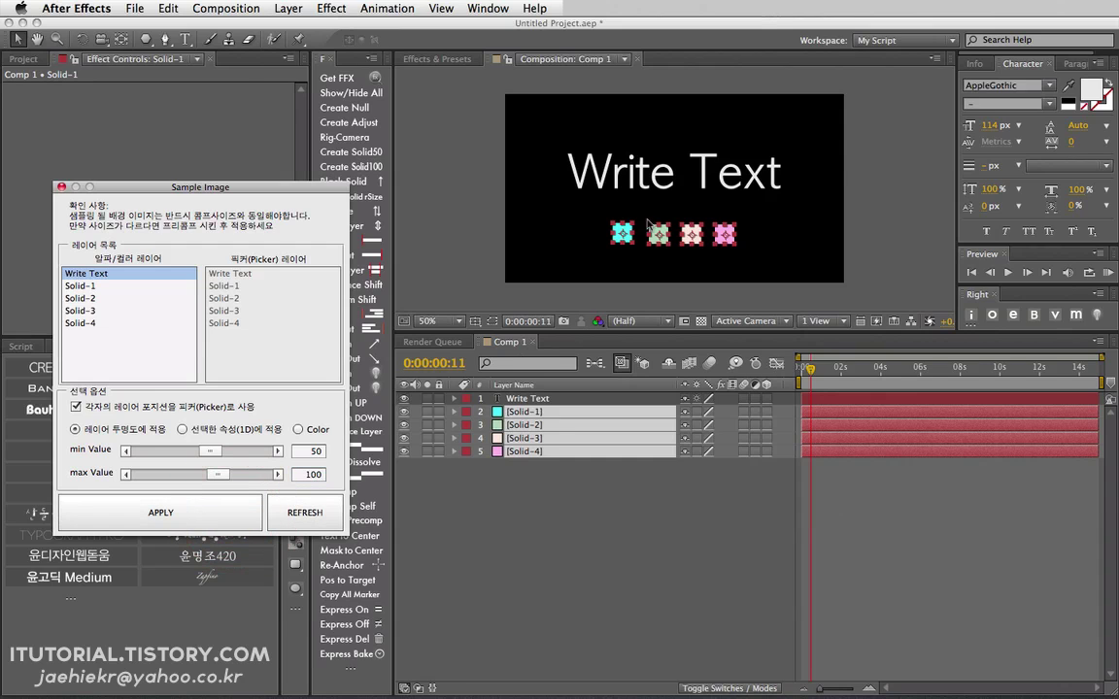
Step: Move Solid-1 up and right toward the text and return it to its place in the row
scroll(643, 220, up, 2)
scroll(641, 224, down, 2)
scroll(641, 224, up, 1)
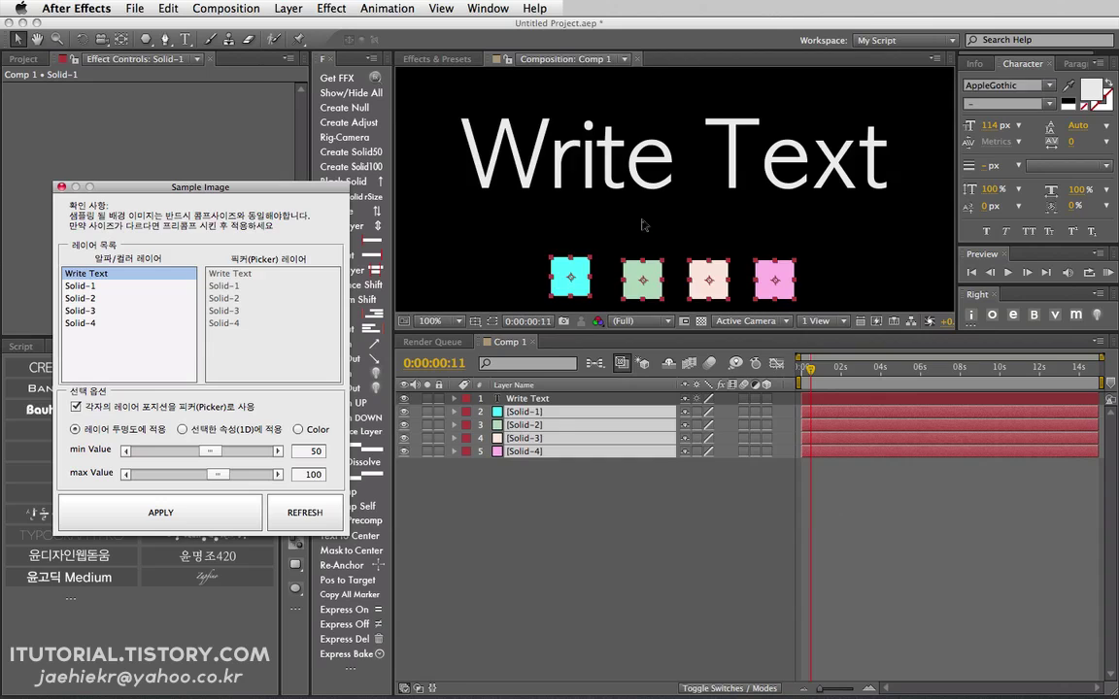
drag(573, 275, 590, 243)
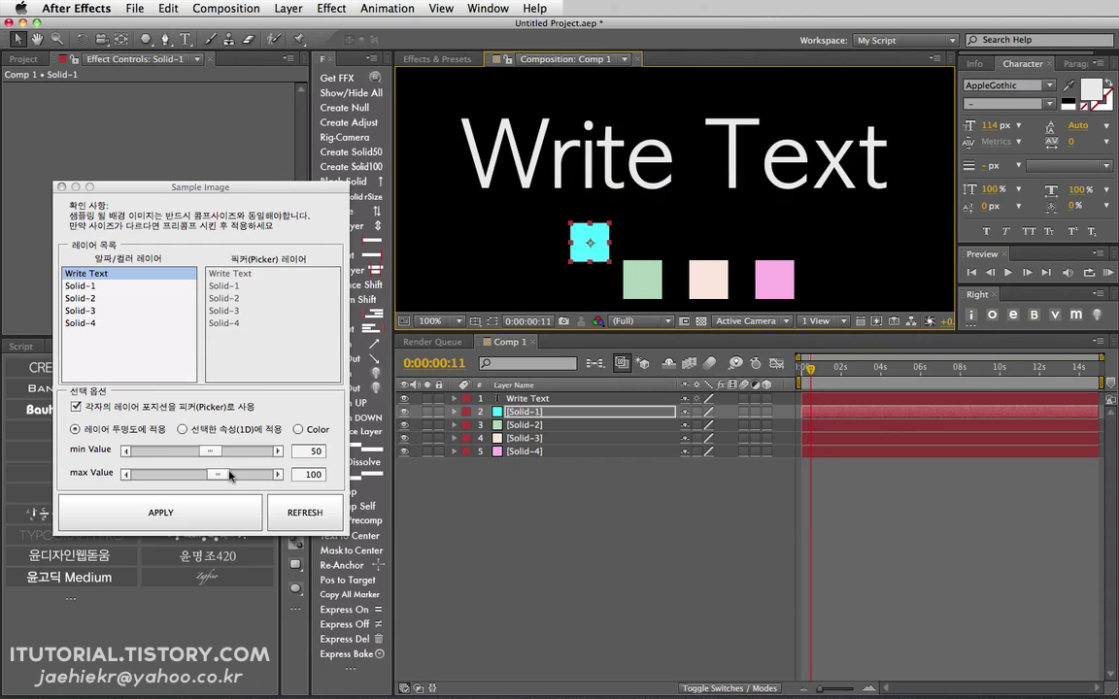
drag(588, 243, 569, 275)
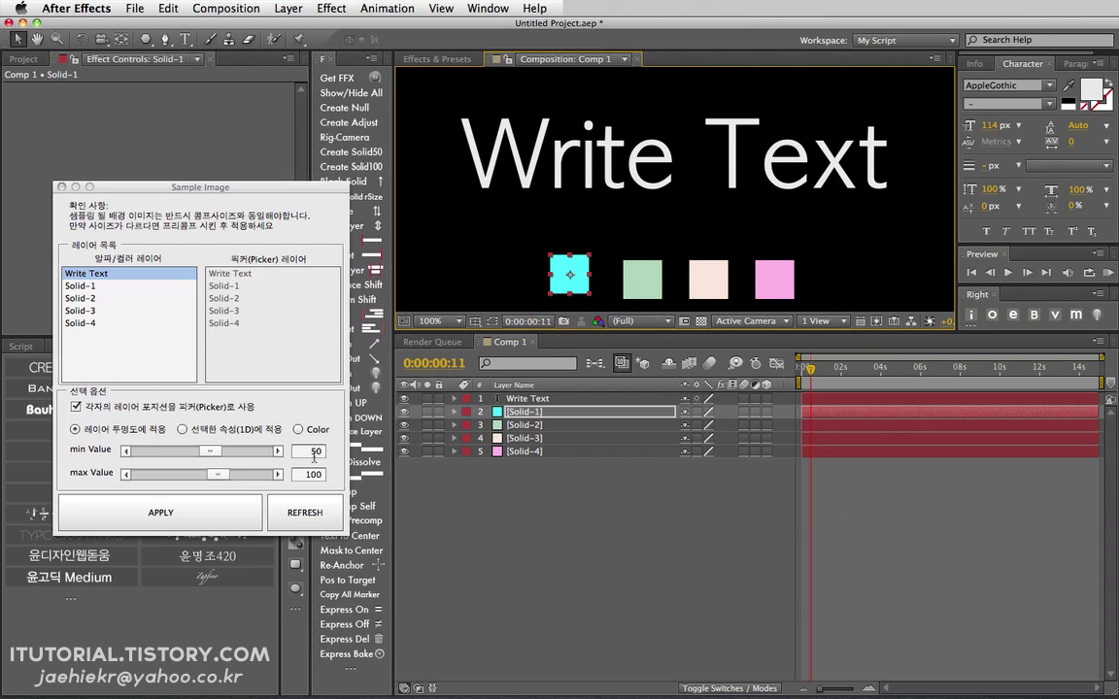
Step: Apply Sample Image opacity to all four solids with min Value 100 and max Value 0, and move Solid-1 up and right toward the text
drag(563, 477, 524, 420)
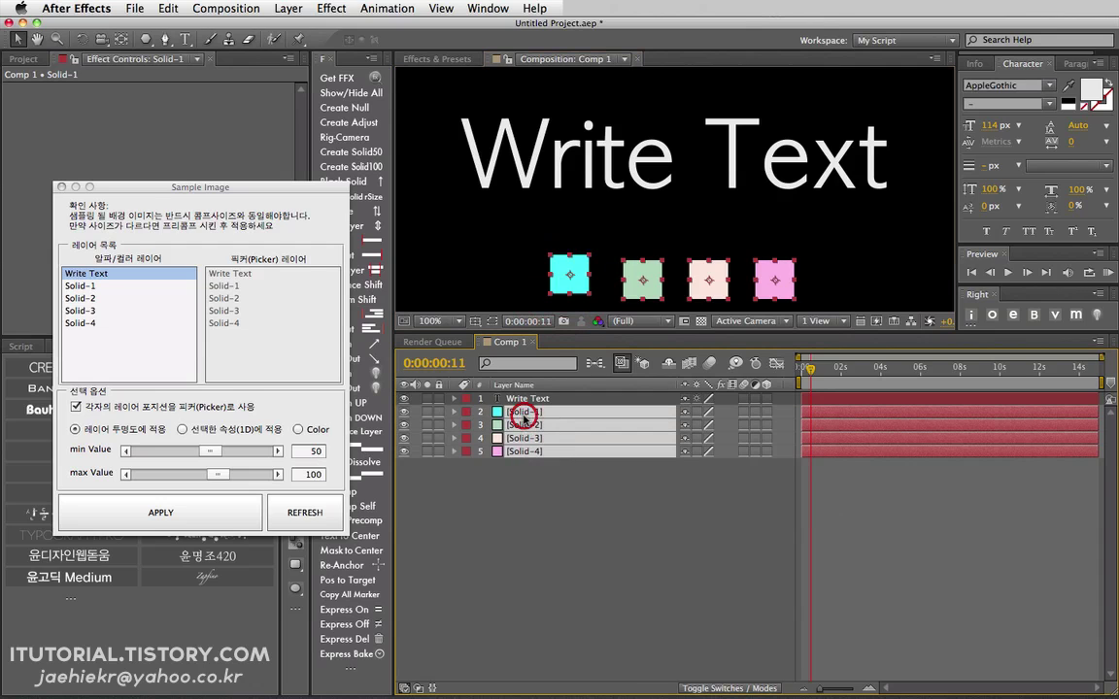
click(308, 451)
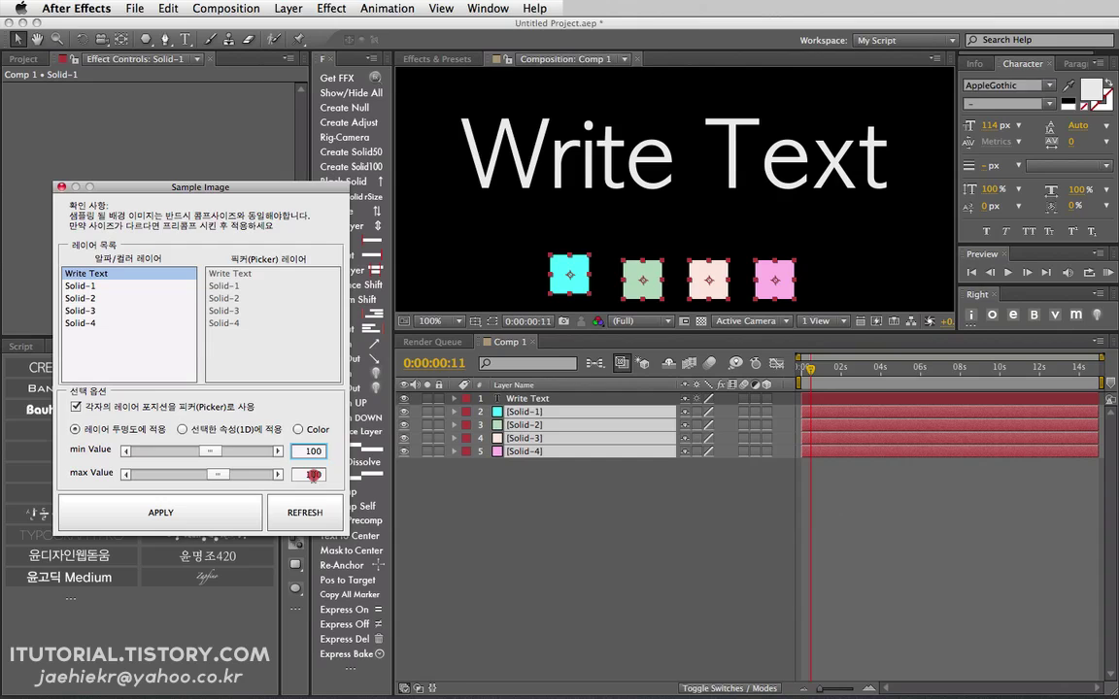
click(313, 474)
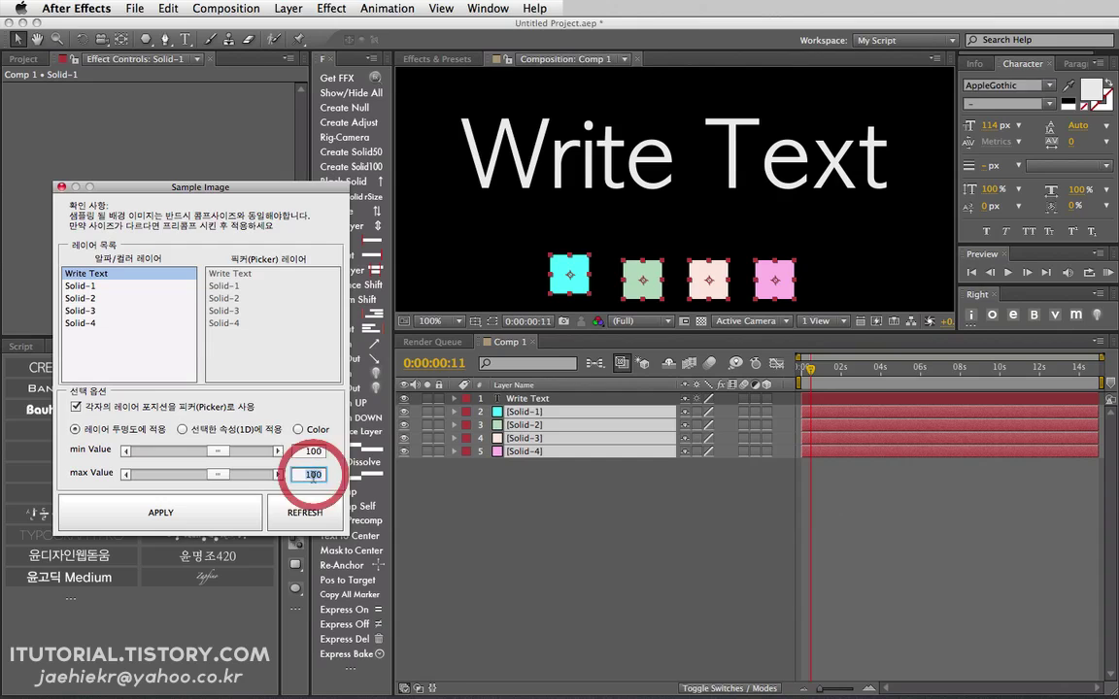
click(233, 510)
drag(564, 273, 577, 250)
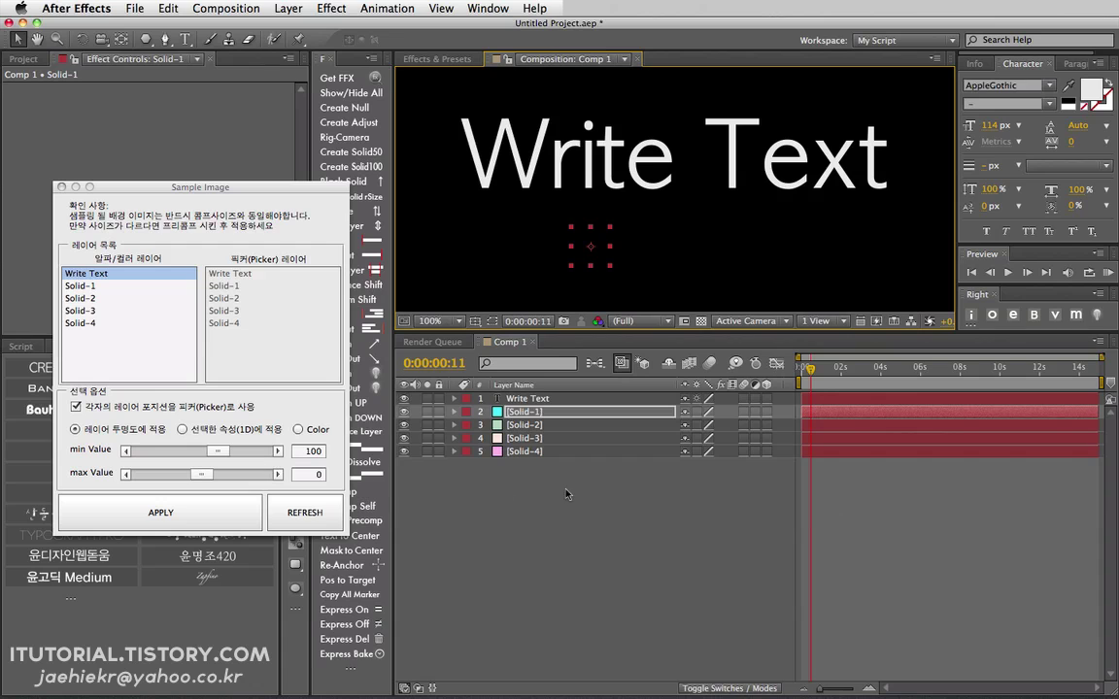
Step: Reveal the Opacity expressions of all four solids, expand Solid-1's expression to examine its ease line, and shift the Sample Image dialog sideways
drag(567, 491, 533, 408)
key(e)
key(e)
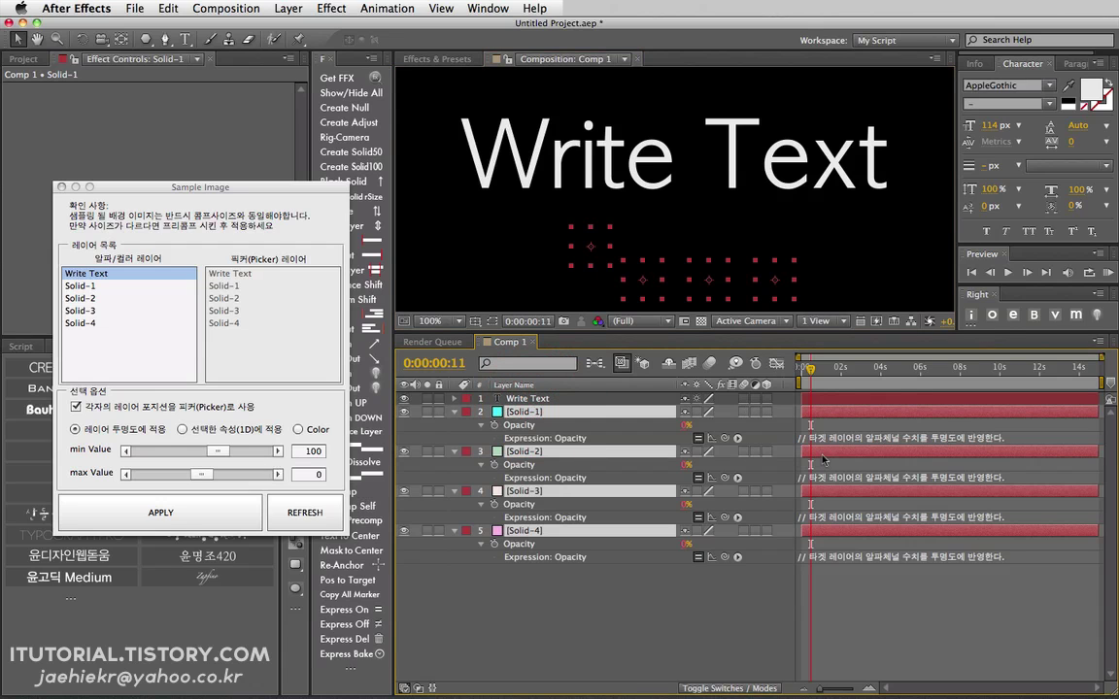
click(831, 441)
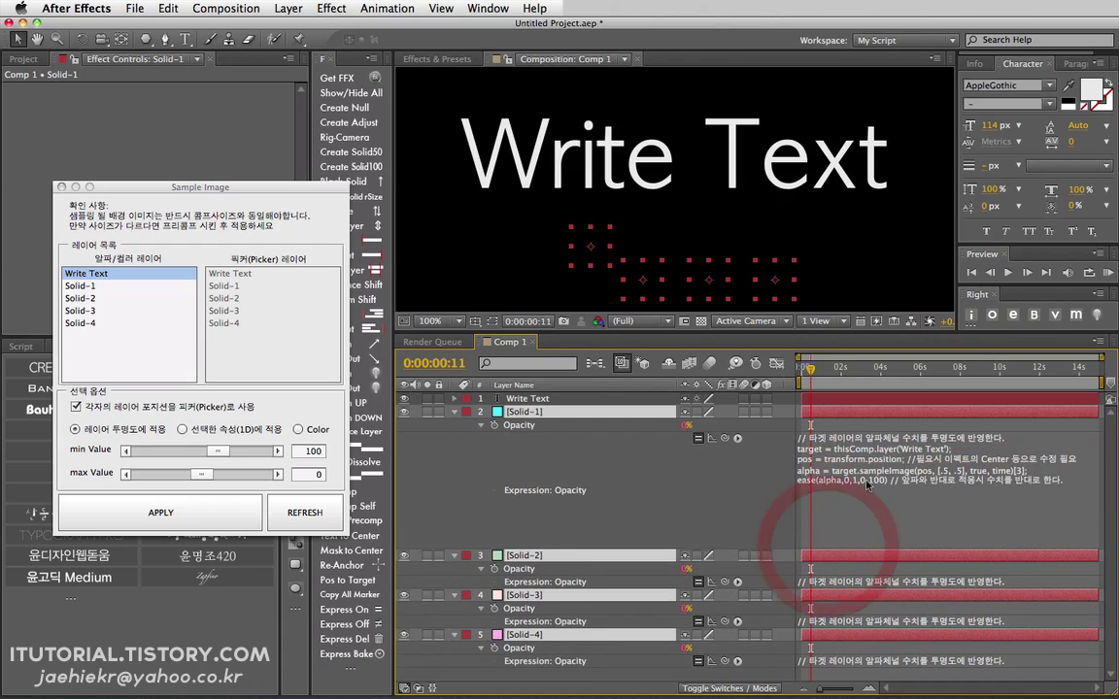
click(766, 492)
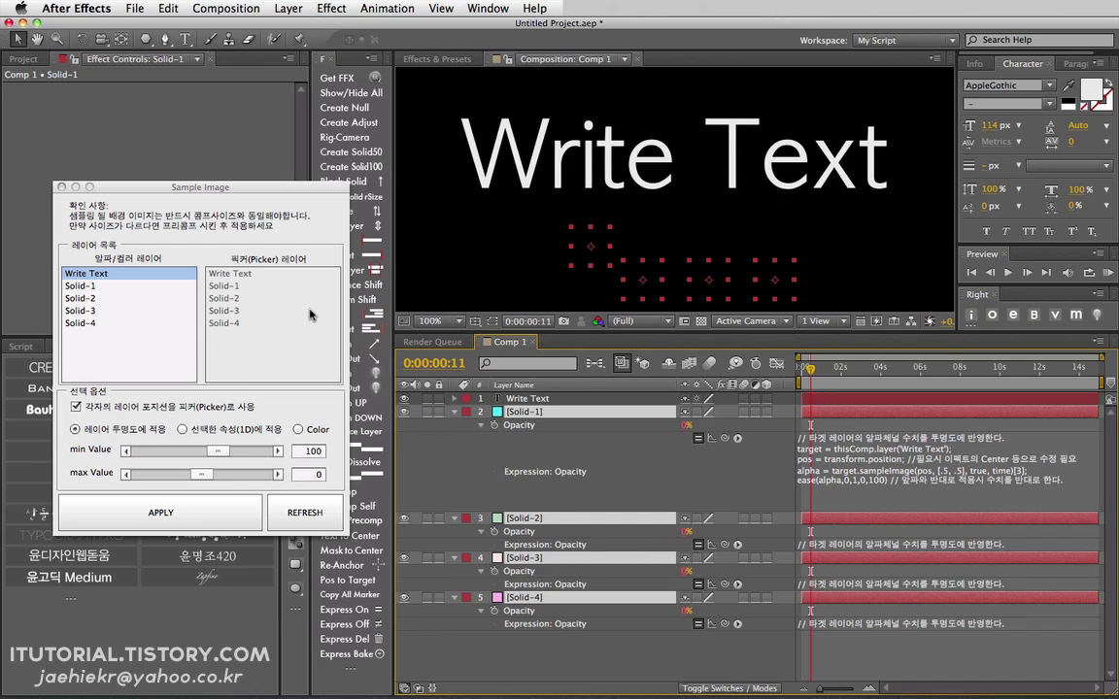
drag(268, 186, 344, 184)
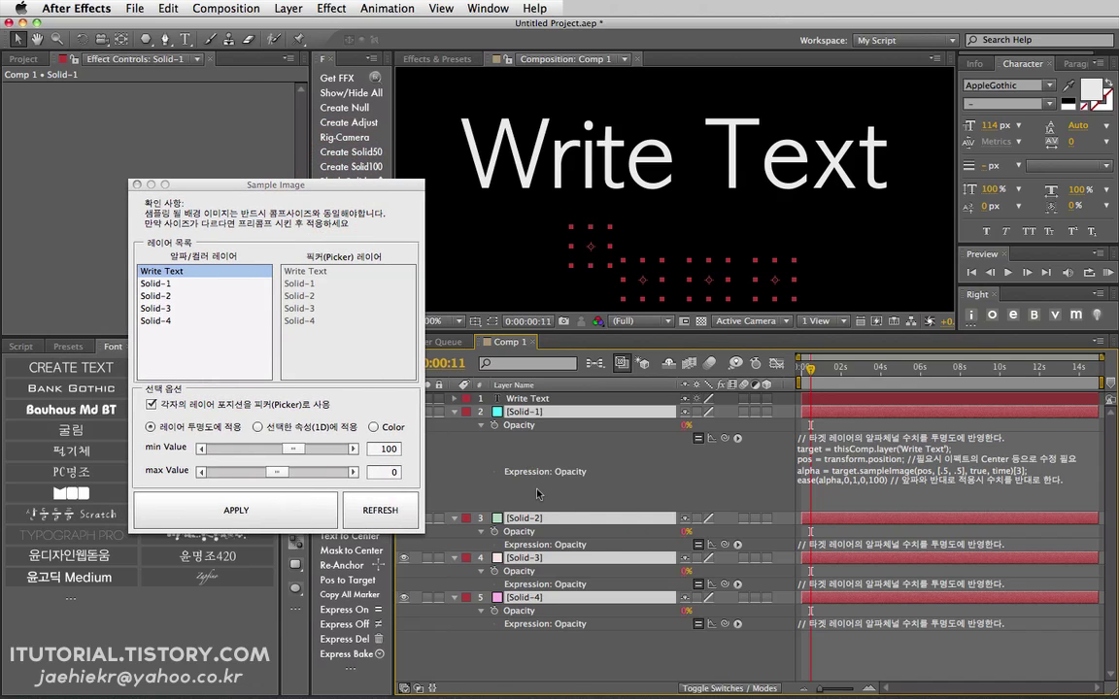